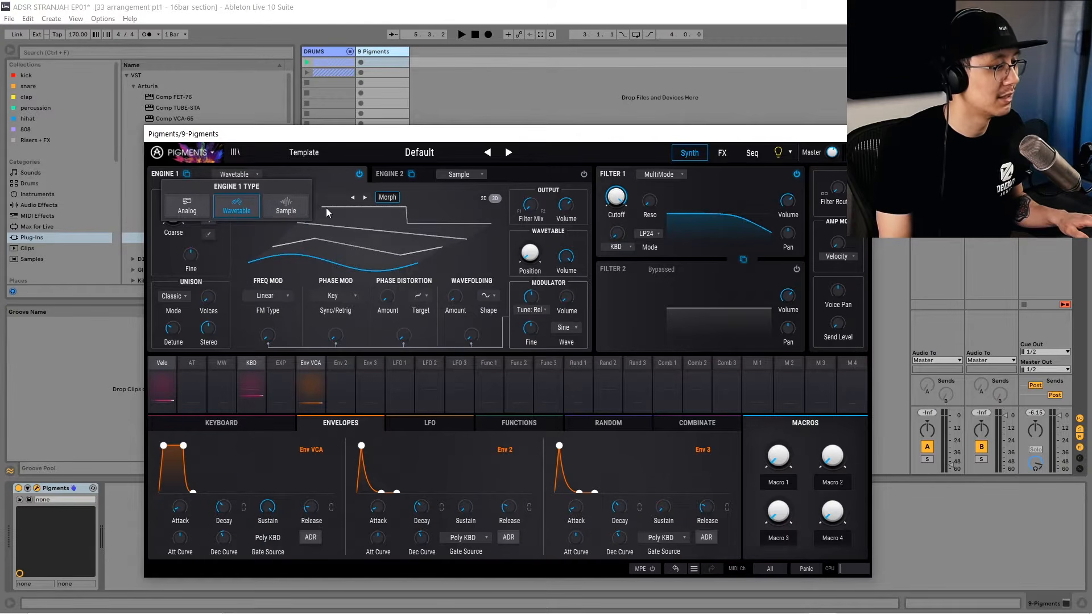
Switch Engine 1 to the Sample type
{"action": "left_click", "coordinate": [302, 202]}
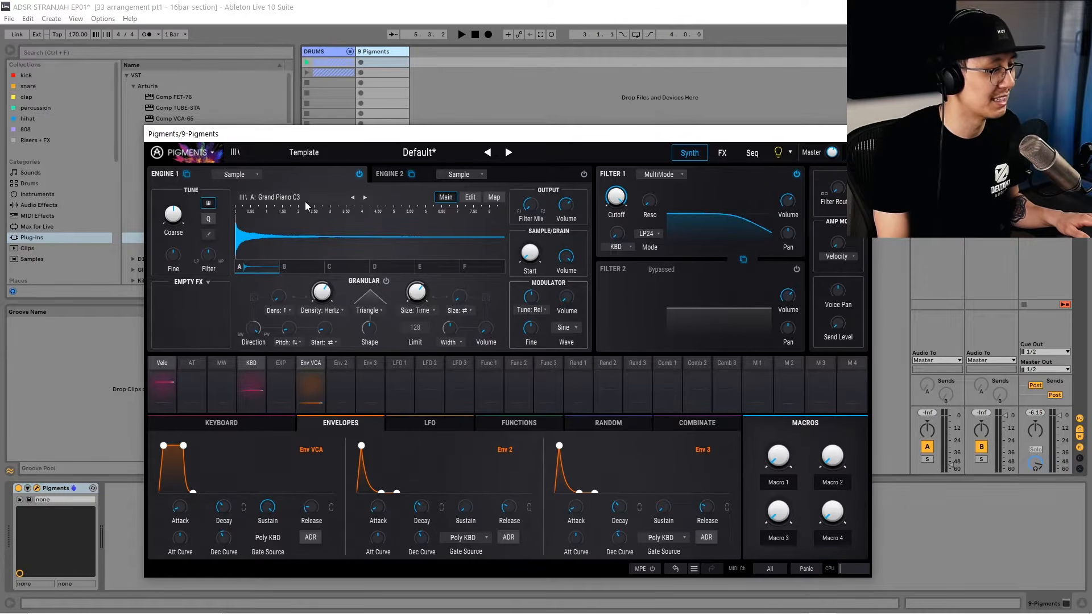
{"action": "left_click_drag", "start_coordinate": [384, 130], "coordinate": [385, 119]}
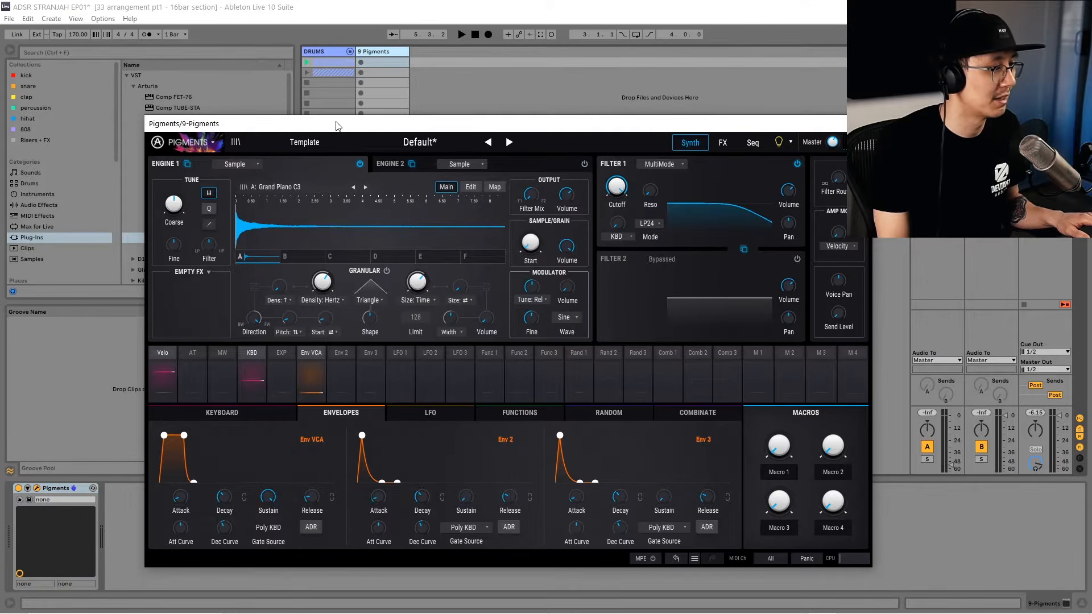
{"action": "left_click_drag", "start_coordinate": [335, 129], "coordinate": [333, 137]}
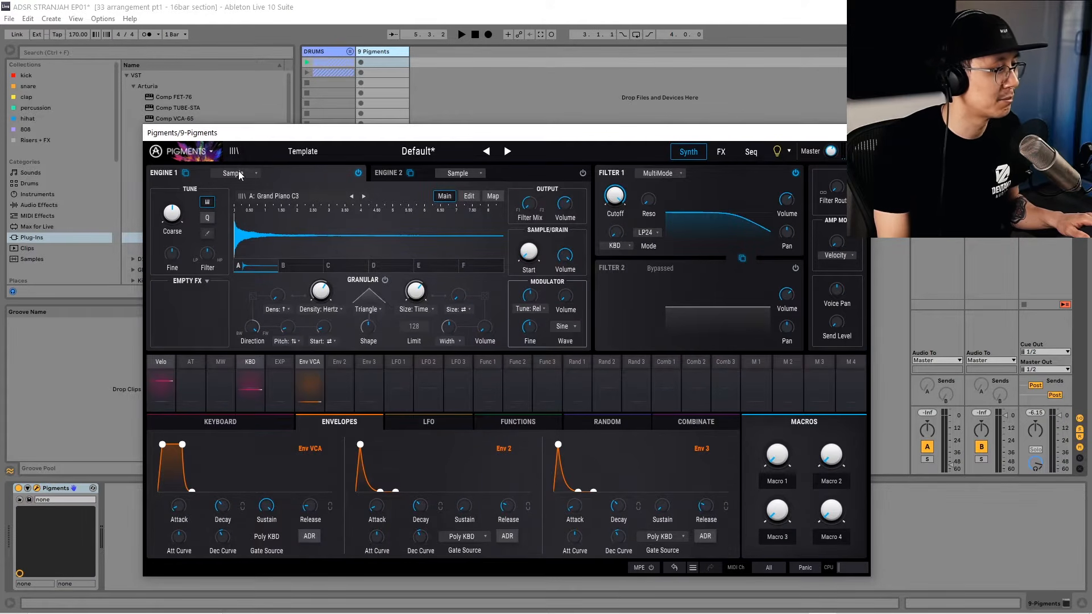
Switch Engine 1 to the Analog type and inspect its modulation and noise source controls
{"action": "left_click", "coordinate": [238, 174]}
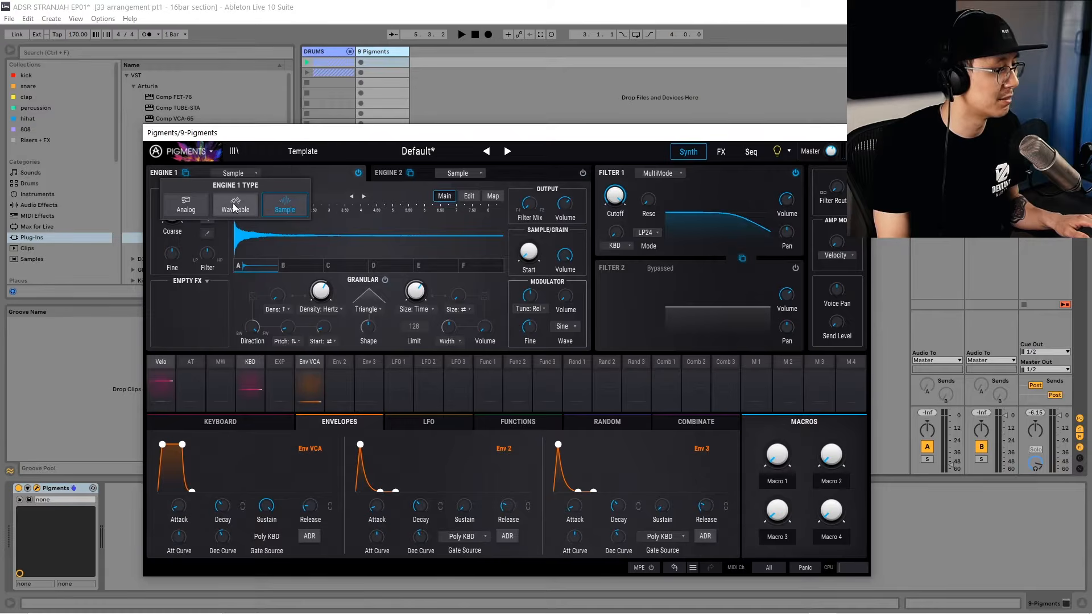
{"action": "left_click", "coordinate": [186, 202]}
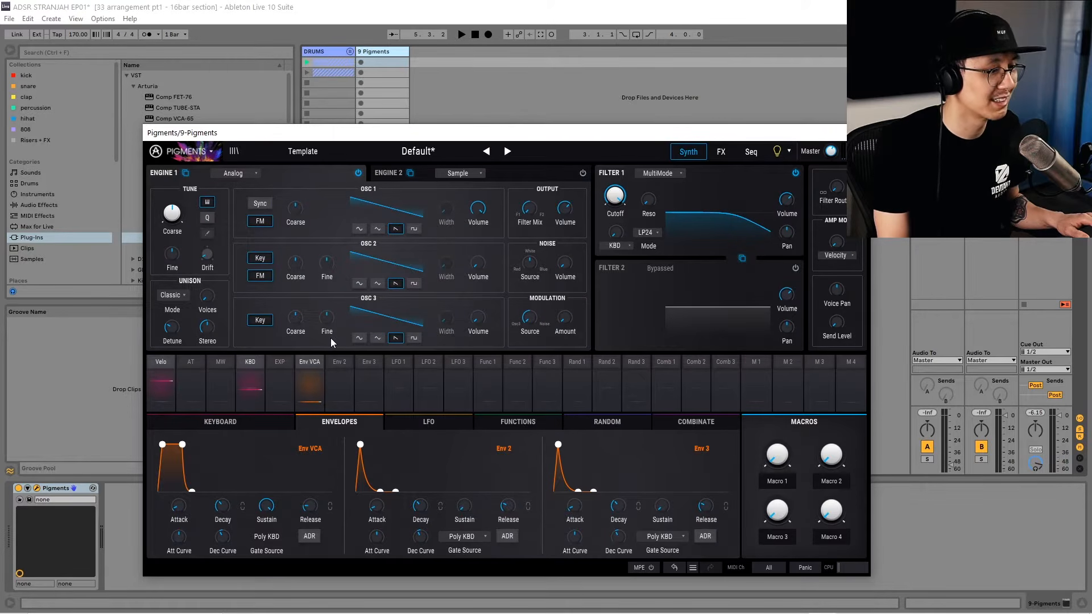
{"action": "mouse_move", "coordinate": [528, 323]}
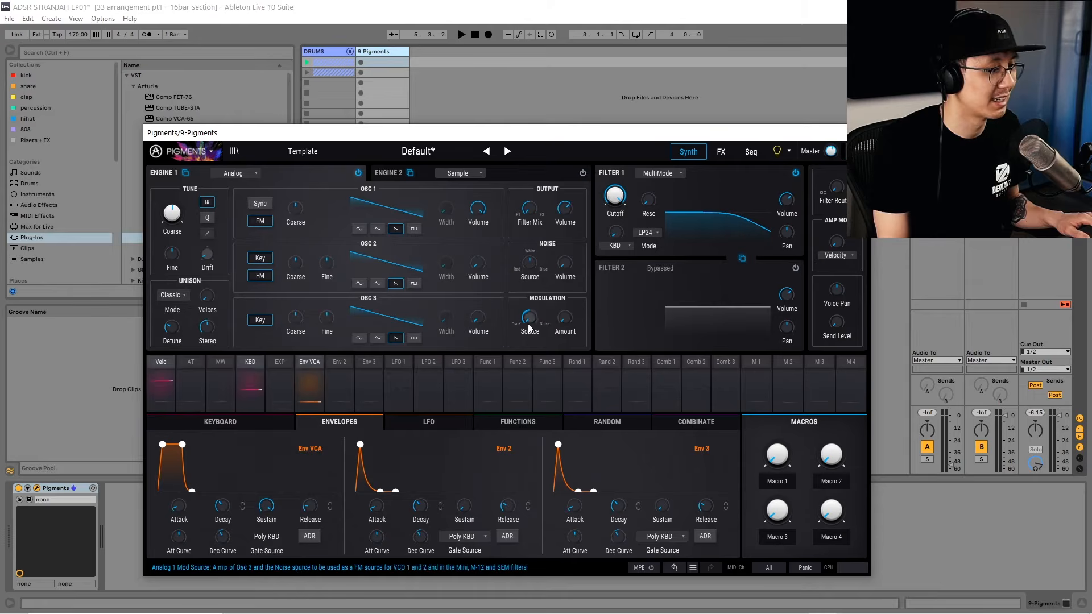
{"action": "mouse_move", "coordinate": [529, 262]}
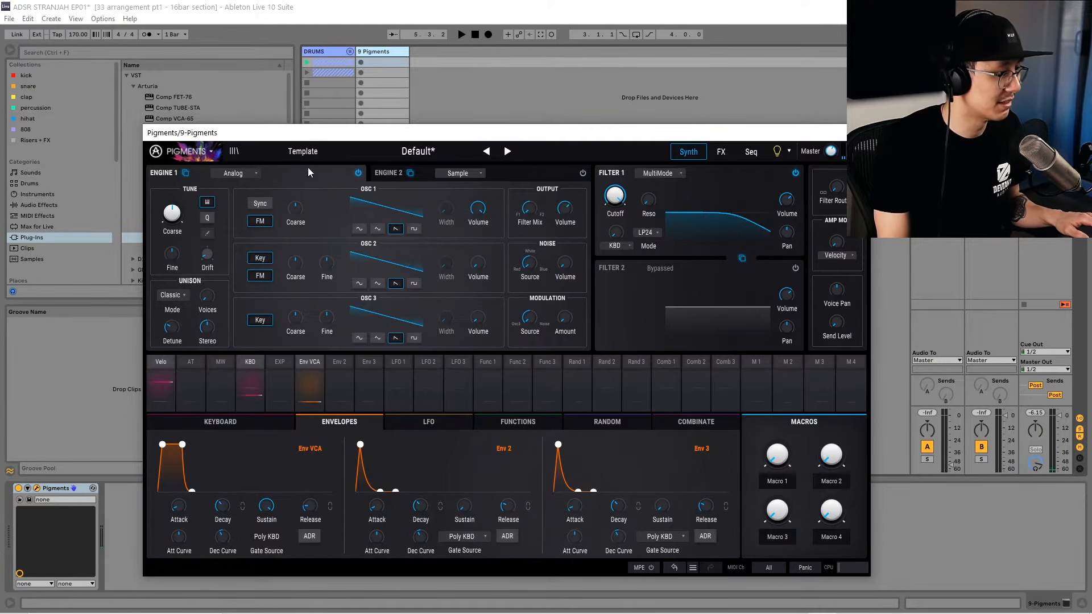
Activate Engine 2 and set its type to Analog
{"action": "left_click", "coordinate": [392, 175]}
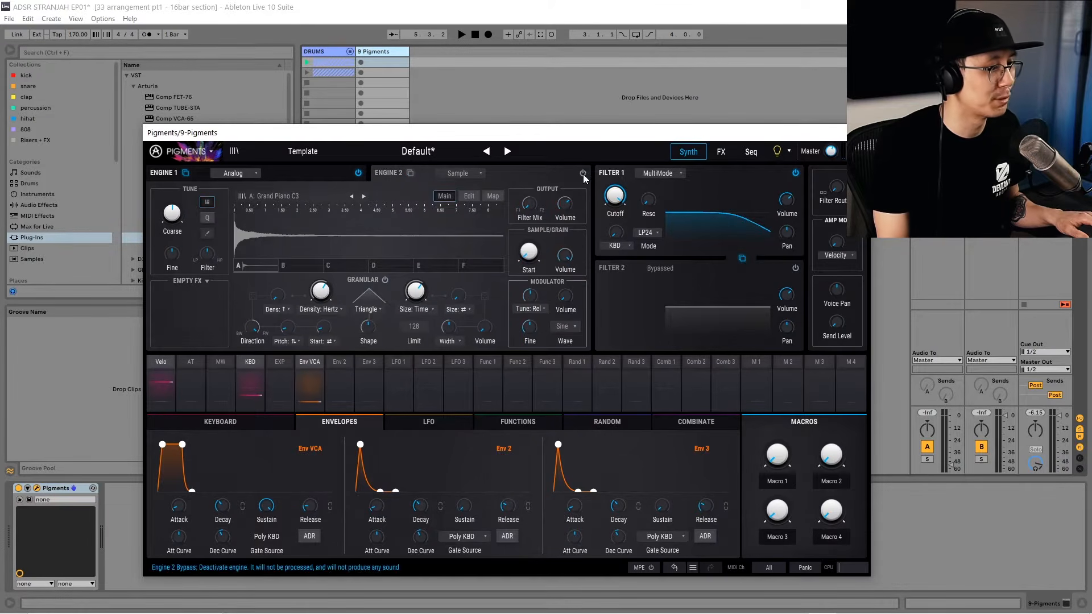
{"action": "left_click", "coordinate": [449, 172]}
{"action": "left_click", "coordinate": [415, 215]}
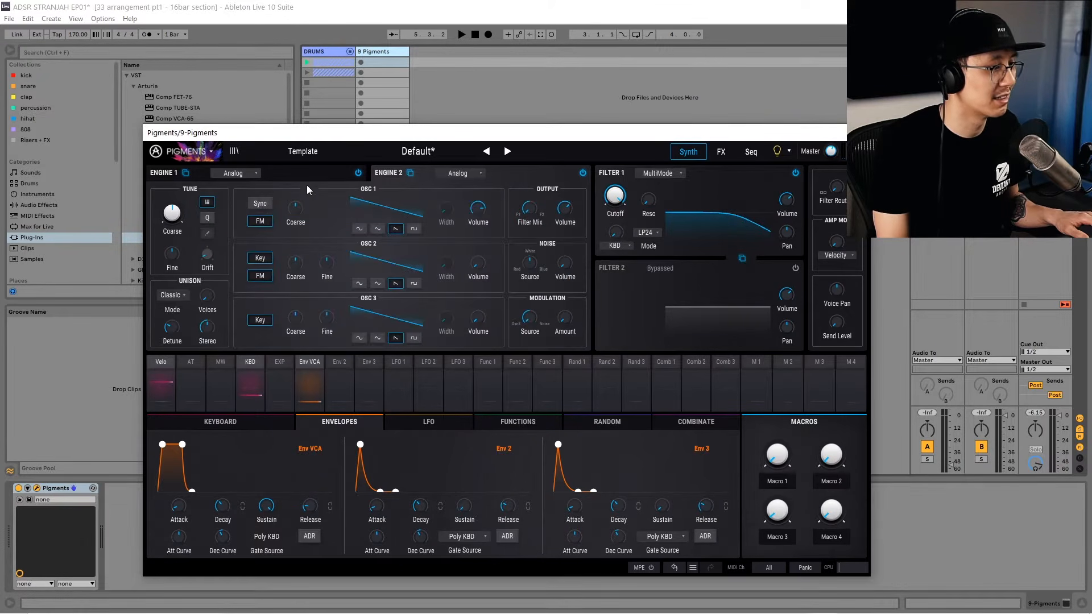
Compare the two engines, deactivate Engine 2, and return to Engine 1's settings
{"action": "left_click", "coordinate": [286, 176]}
{"action": "left_click", "coordinate": [390, 173]}
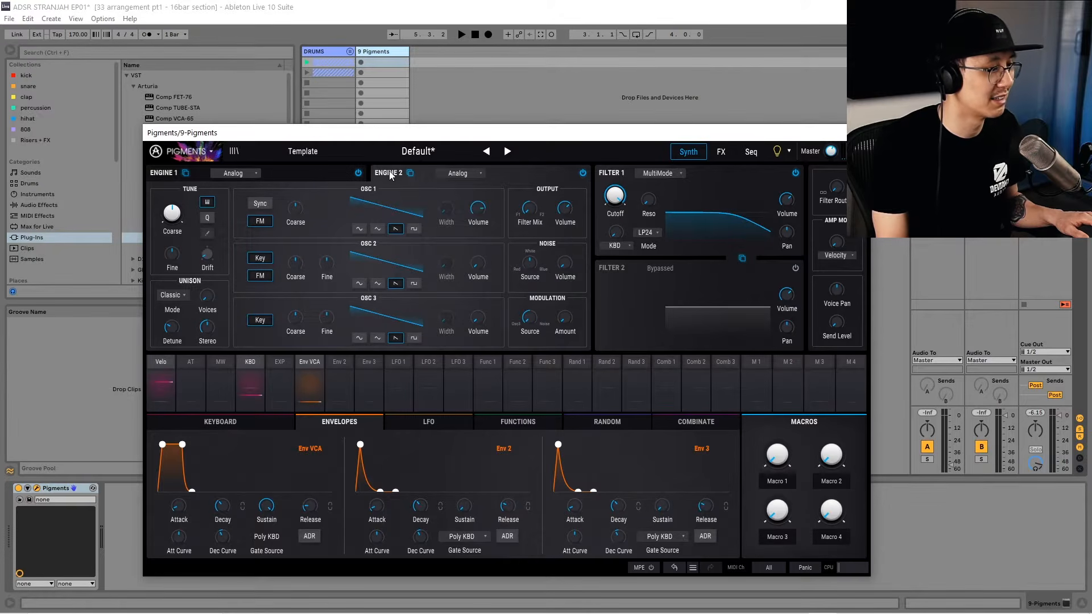
{"action": "left_click", "coordinate": [584, 173]}
{"action": "left_click", "coordinate": [318, 176]}
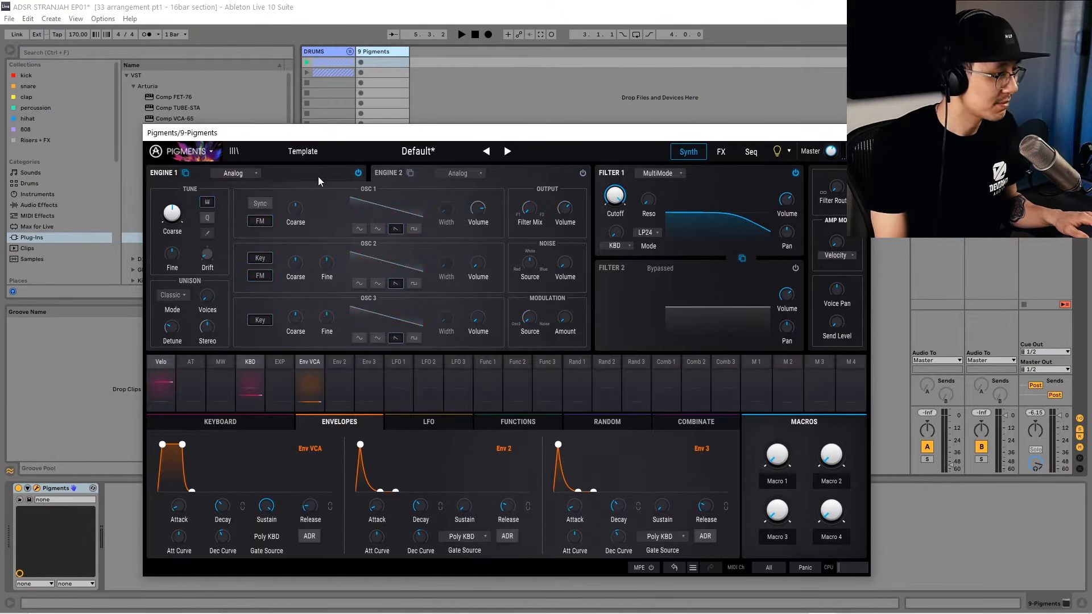
{"action": "left_click", "coordinate": [398, 174]}
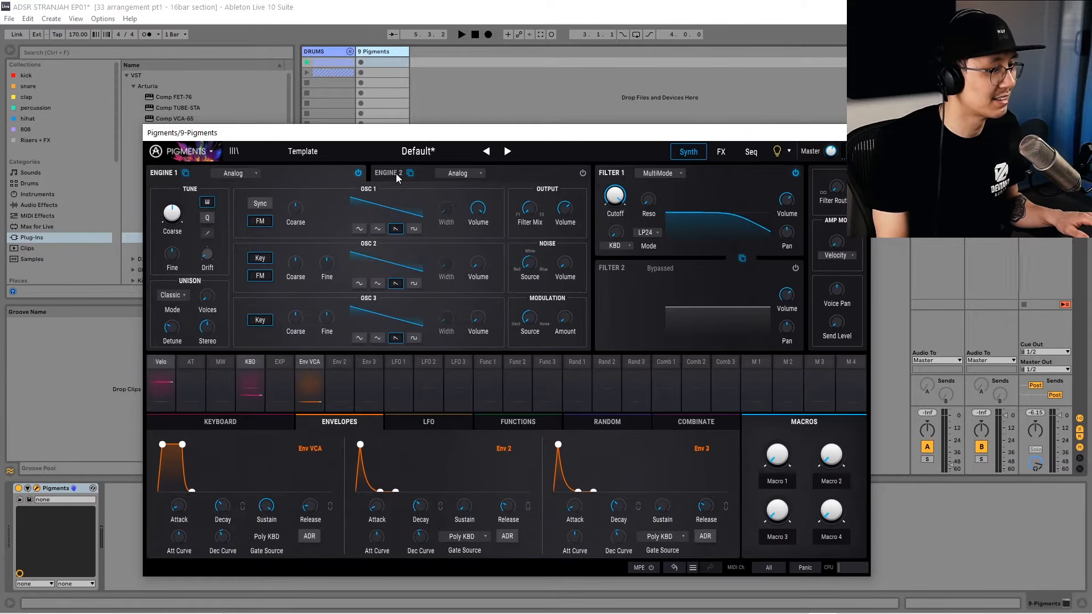
Set Engine 1's oscillator 1 to a sine wave and raise the modulation amount to about 0.017
{"action": "left_click", "coordinate": [360, 229]}
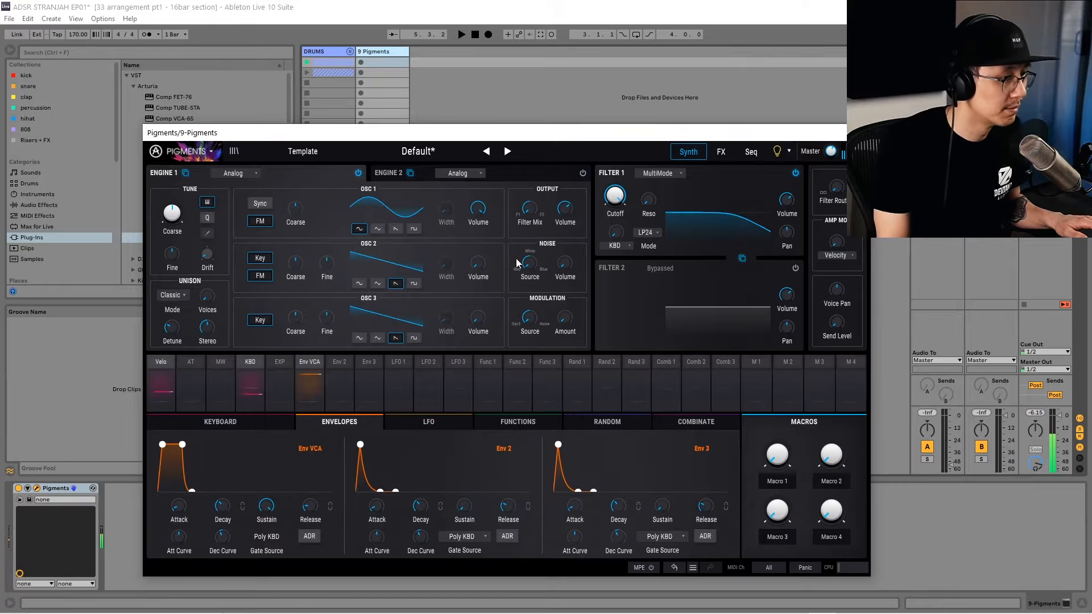
{"action": "mouse_move", "coordinate": [562, 320]}
{"action": "left_mouse_down"}
{"action": "mouse_move", "coordinate": [562, 306]}
{"action": "mouse_move", "coordinate": [561, 327]}
{"action": "left_mouse_up"}
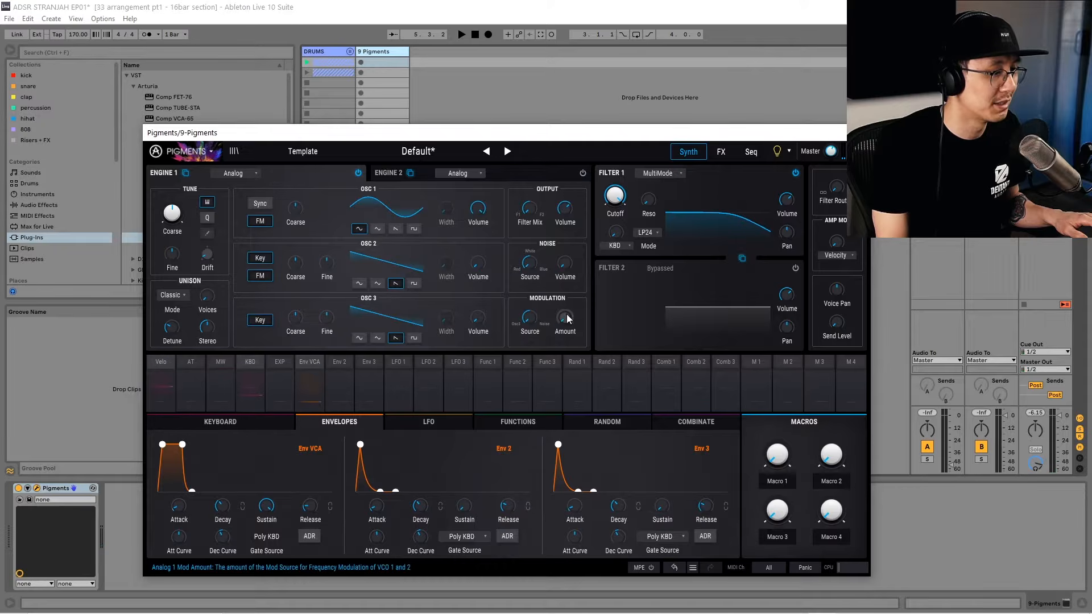
{"action": "left_click_drag", "start_coordinate": [565, 316], "coordinate": [565, 325]}
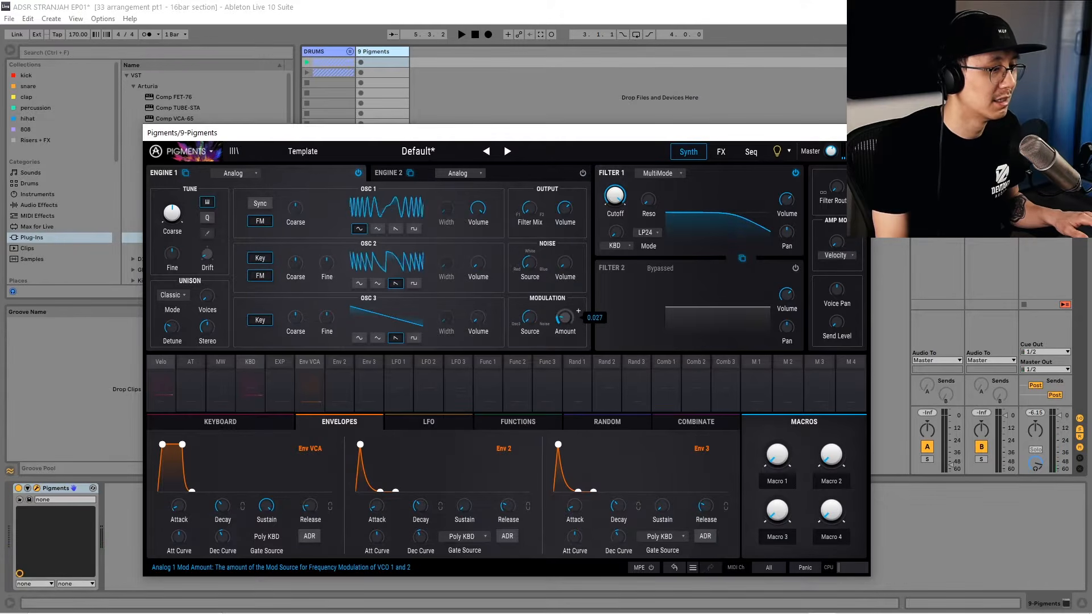
{"action": "left_click_drag", "start_coordinate": [566, 330], "coordinate": [570, 307]}
{"action": "mouse_move", "coordinate": [556, 132]}
{"action": "left_mouse_down"}
{"action": "mouse_move", "coordinate": [556, 115]}
{"action": "mouse_move", "coordinate": [553, 138]}
{"action": "left_mouse_up"}
{"action": "mouse_move", "coordinate": [564, 321]}
{"action": "left_mouse_down"}
{"action": "mouse_move", "coordinate": [564, 339]}
{"action": "mouse_move", "coordinate": [556, 322]}
{"action": "left_mouse_up"}
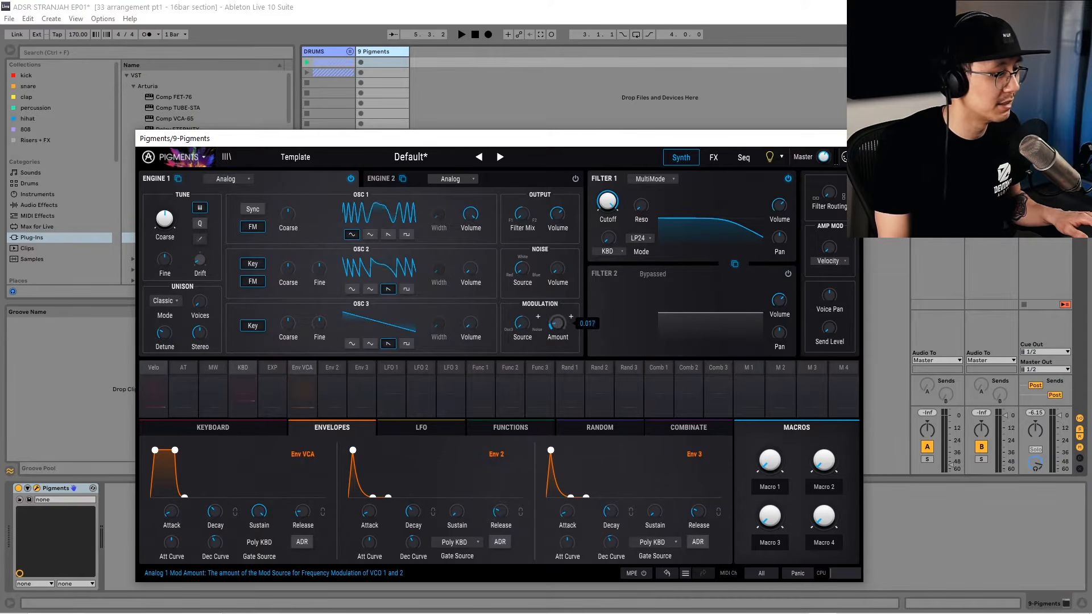
Raise oscillator 3's coarse tuning and lower the modulation amount to about 0.007
{"action": "mouse_move", "coordinate": [300, 316]}
{"action": "scroll", "coordinate": [300, 316], "scroll_direction": "up", "scroll_amount": 1}
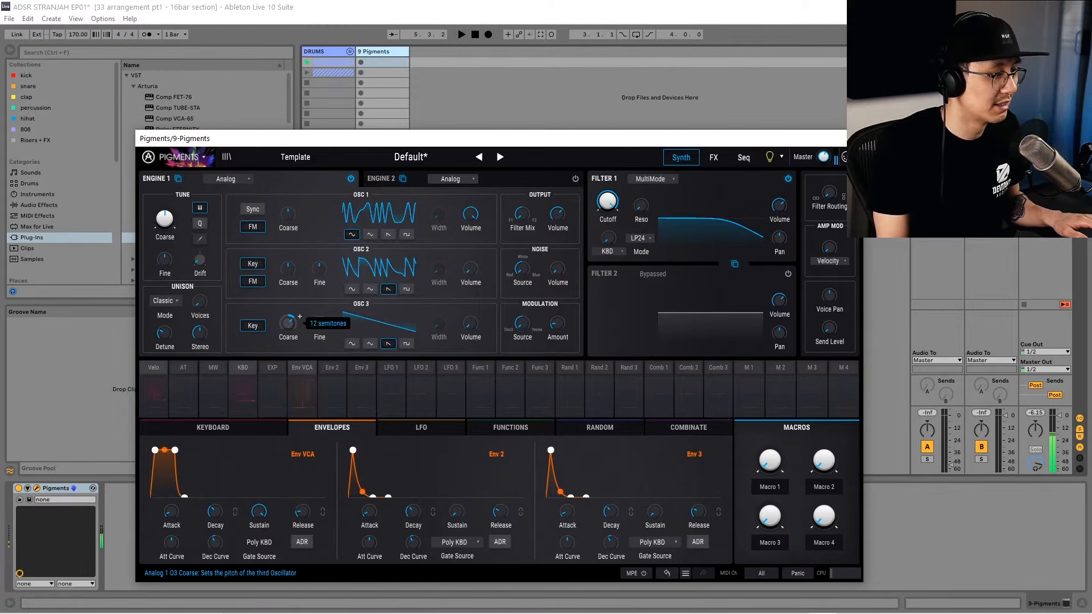
{"action": "mouse_move", "coordinate": [288, 326]}
{"action": "left_mouse_down"}
{"action": "mouse_move", "coordinate": [288, 286]}
{"action": "mouse_move", "coordinate": [288, 306]}
{"action": "left_mouse_up"}
{"action": "left_click_drag", "start_coordinate": [557, 322], "coordinate": [555, 325]}
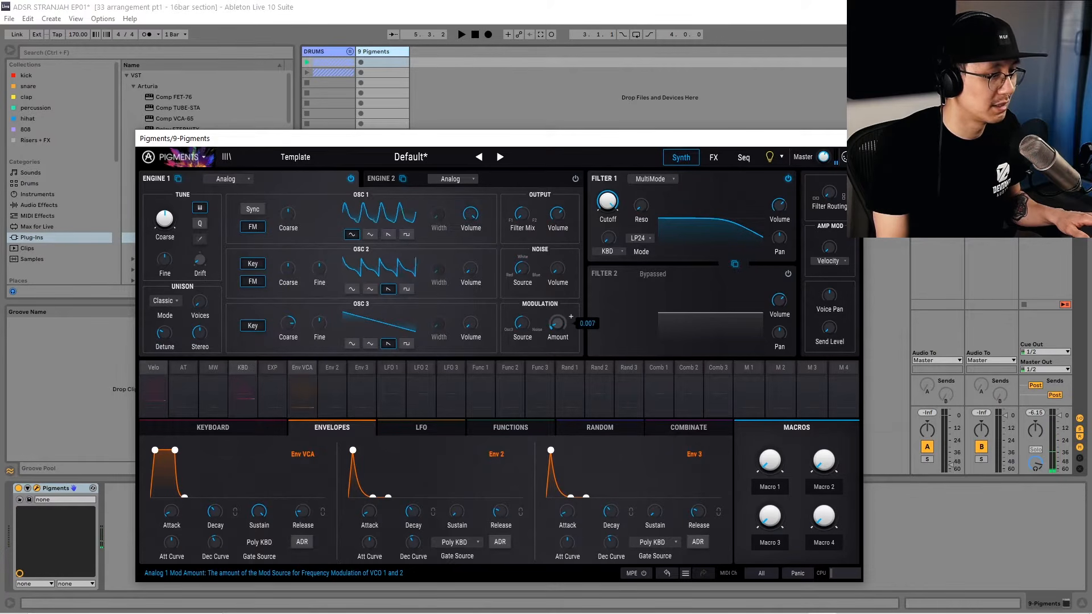
Route LFO 1 to Engine 1's modulation amount with a depth of 0.21
{"action": "left_click", "coordinate": [394, 368]}
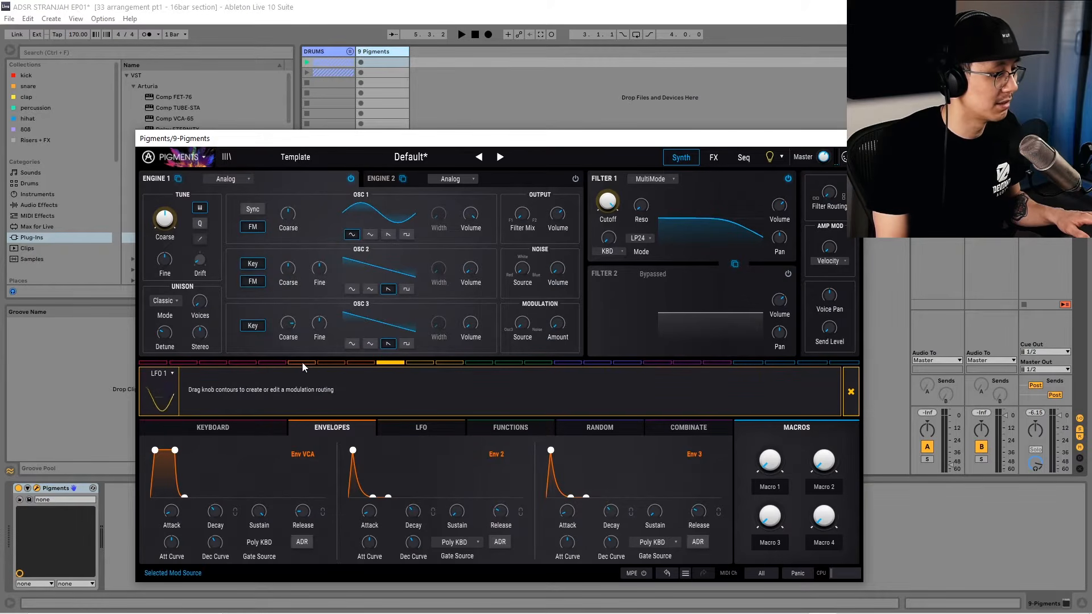
{"action": "left_click", "coordinate": [389, 366]}
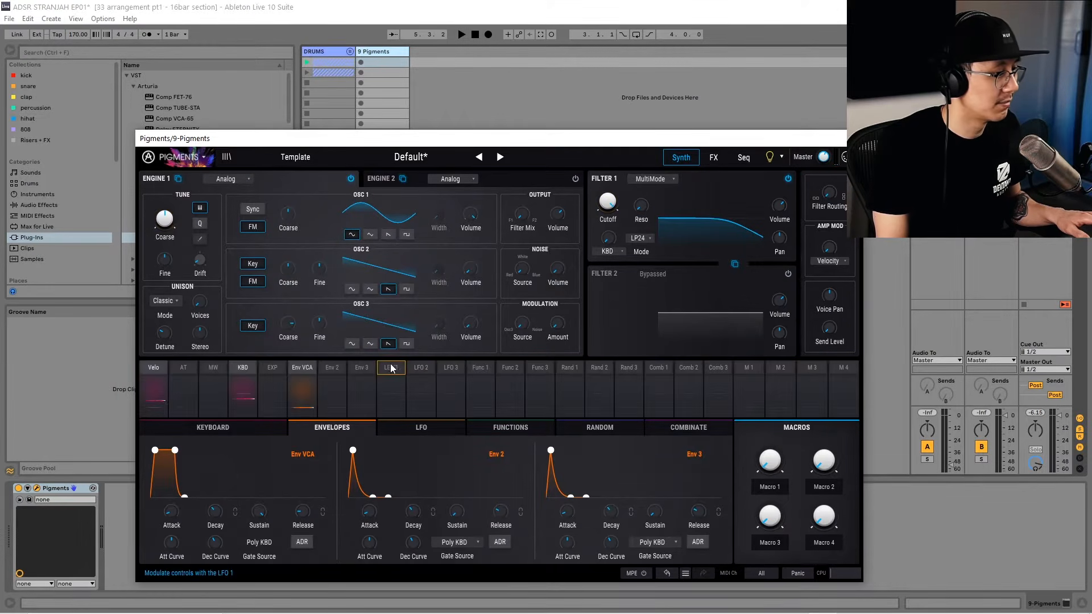
{"action": "left_click", "coordinate": [390, 367]}
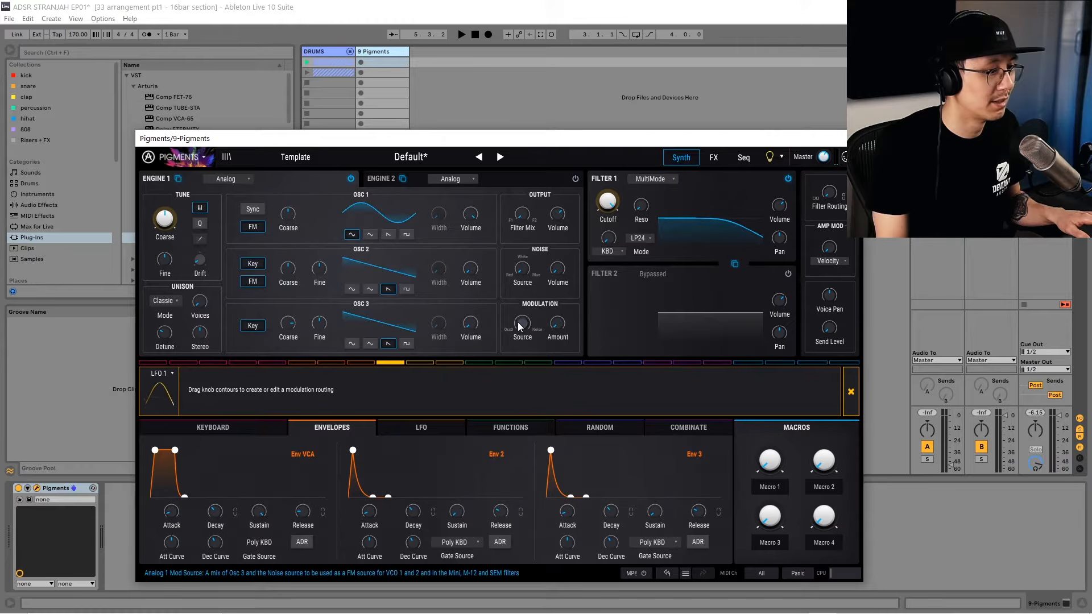
{"action": "mouse_move", "coordinate": [521, 318]}
{"action": "left_mouse_down"}
{"action": "mouse_move", "coordinate": [521, 301]}
{"action": "mouse_move", "coordinate": [524, 323]}
{"action": "left_mouse_up"}
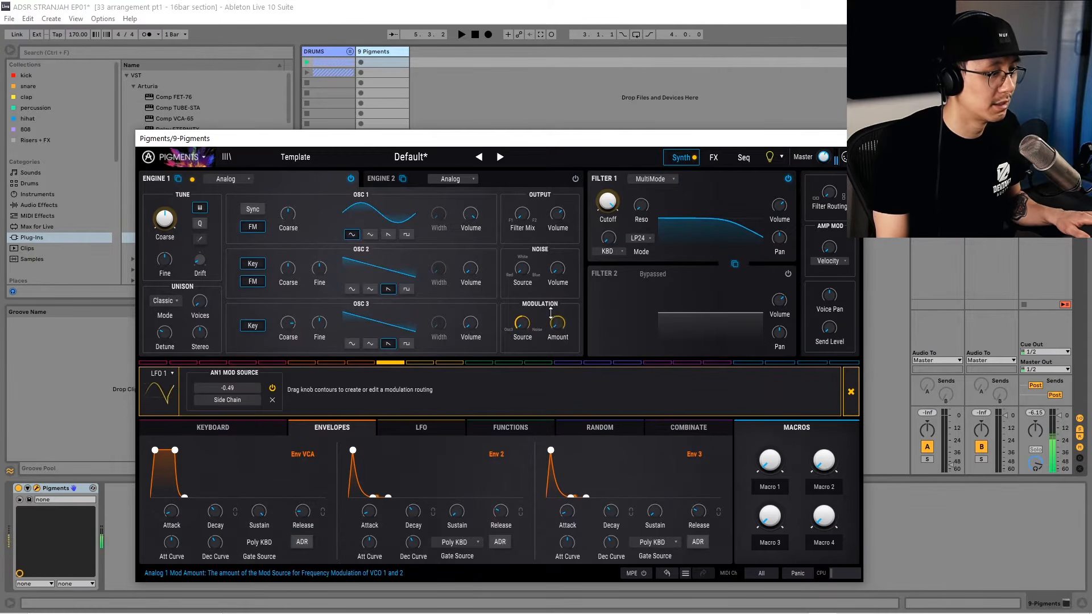
{"action": "left_click", "coordinate": [272, 402]}
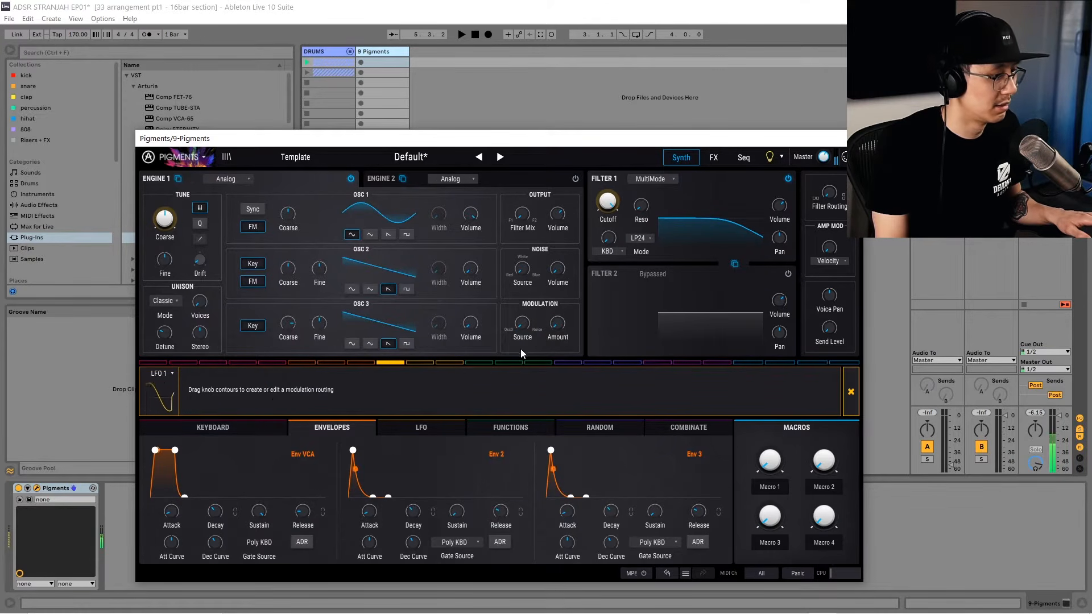
{"action": "mouse_move", "coordinate": [565, 312]}
{"action": "left_mouse_down"}
{"action": "mouse_move", "coordinate": [565, 296]}
{"action": "mouse_move", "coordinate": [565, 305]}
{"action": "left_mouse_up"}
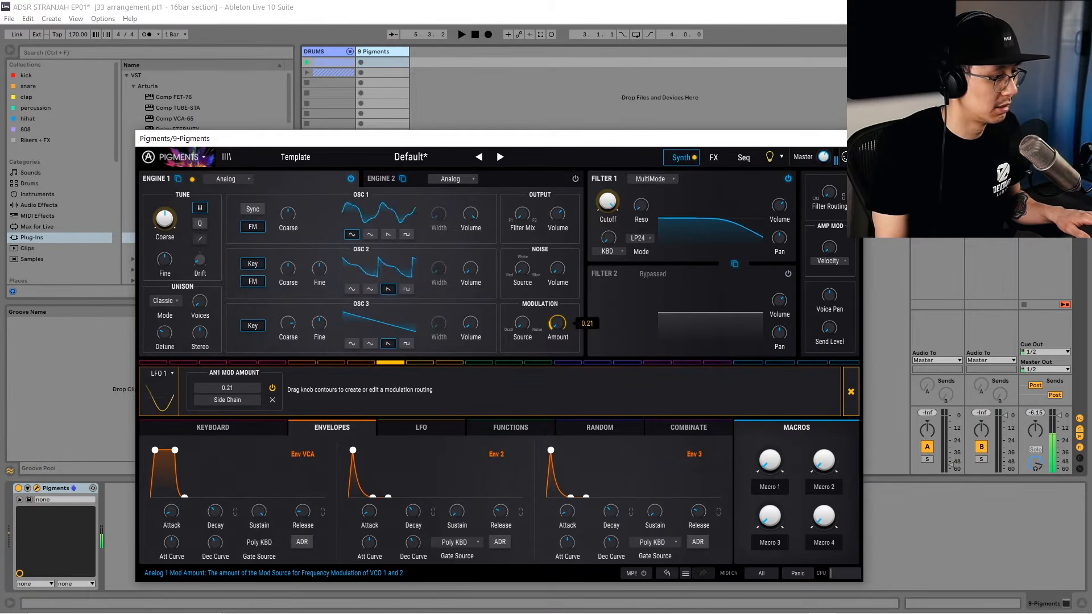
Speed up LFO 1's tempo-synced rate
{"action": "left_click", "coordinate": [412, 425]}
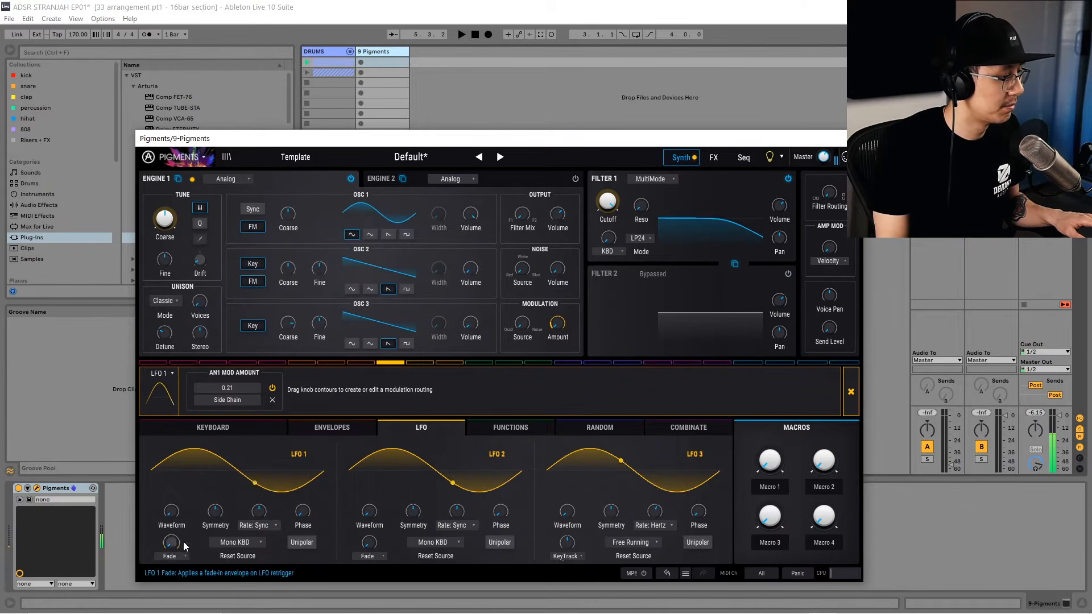
{"action": "left_click_drag", "start_coordinate": [259, 511], "coordinate": [258, 495]}
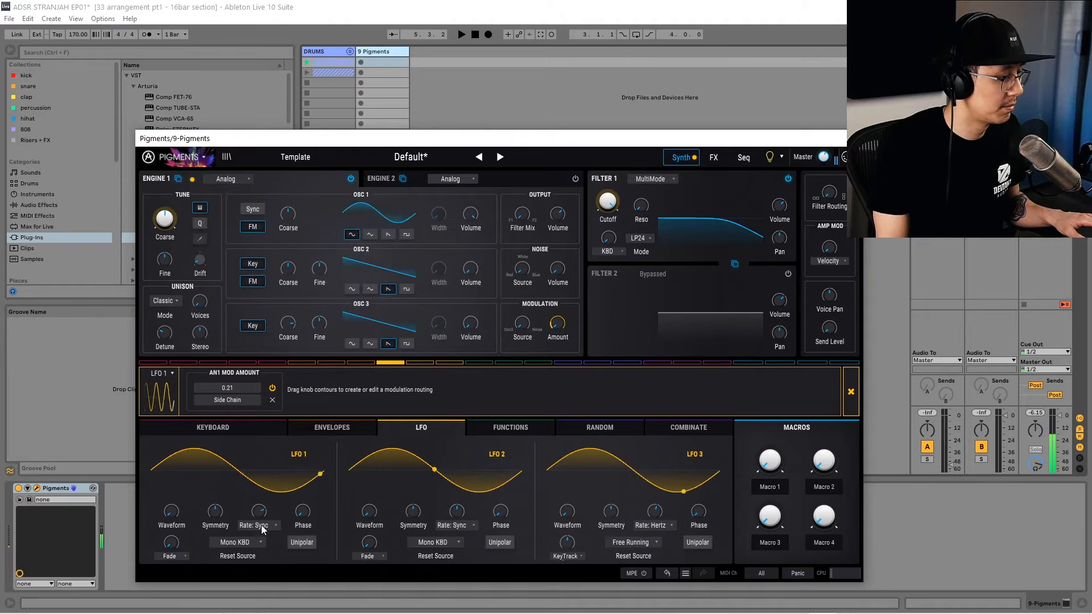
Adjust oscillator 3's coarse tuning and reduce LFO 1's depth on the modulation amount to 0.06
{"action": "left_click_drag", "start_coordinate": [559, 323], "coordinate": [558, 320]}
{"action": "left_click_drag", "start_coordinate": [287, 326], "coordinate": [287, 330]}
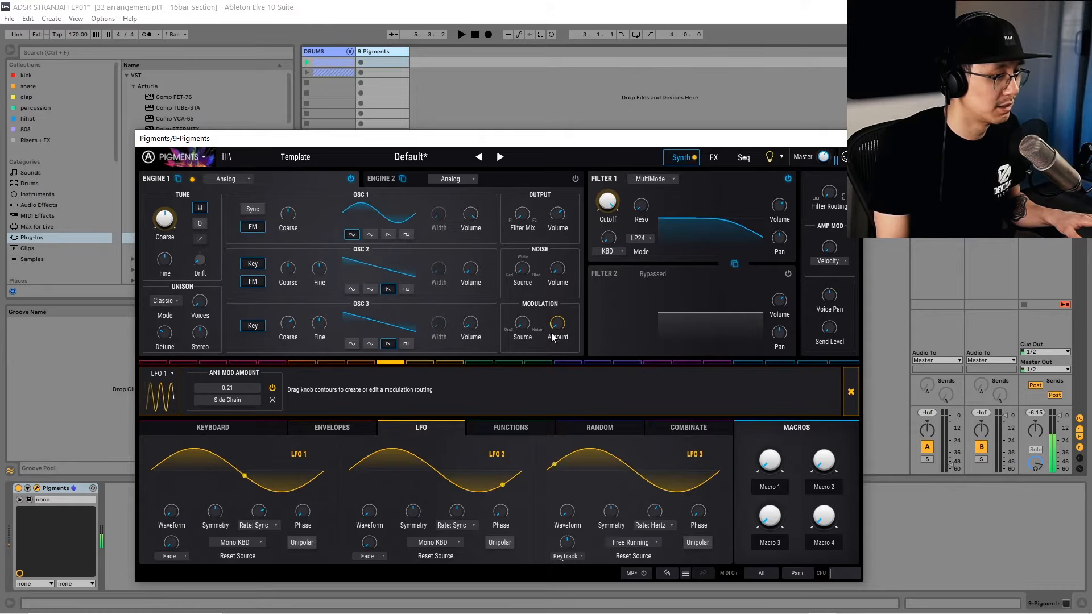
{"action": "mouse_move", "coordinate": [556, 330]}
{"action": "left_mouse_down"}
{"action": "mouse_move", "coordinate": [556, 341]}
{"action": "mouse_move", "coordinate": [557, 325]}
{"action": "left_mouse_up"}
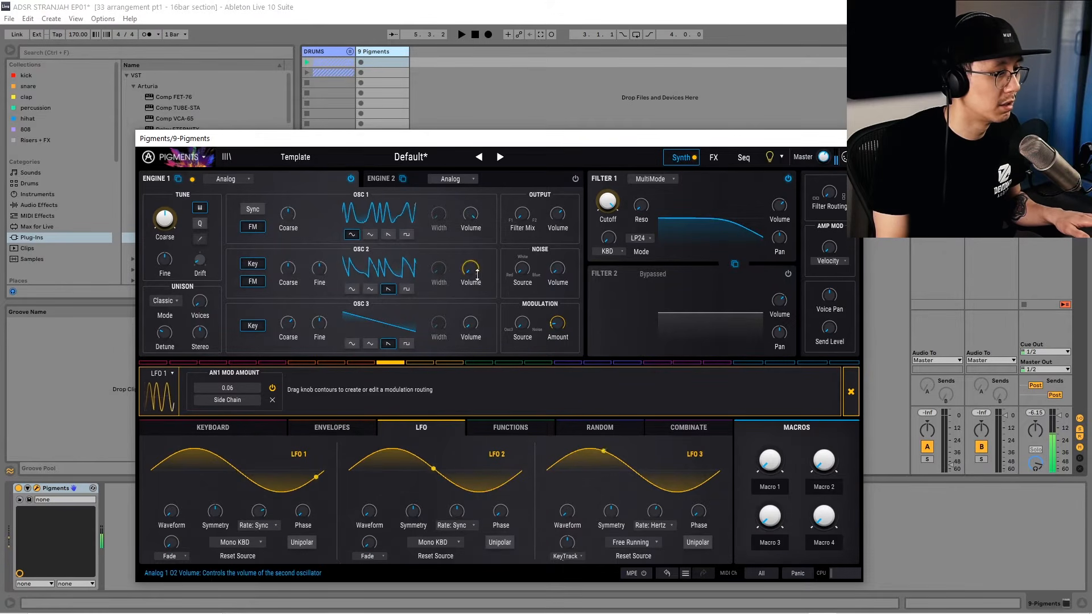
Try modulating oscillator 2's volume with LFO 1 at a depth of -1.00
{"action": "left_click_drag", "start_coordinate": [477, 275], "coordinate": [476, 296]}
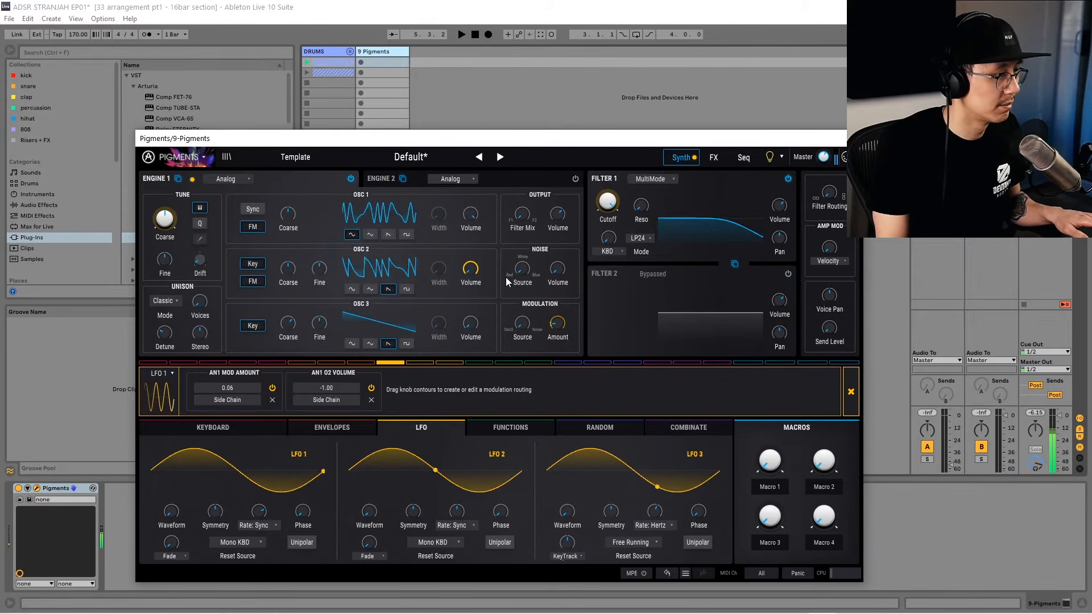
{"action": "left_click_drag", "start_coordinate": [333, 138], "coordinate": [347, 117]}
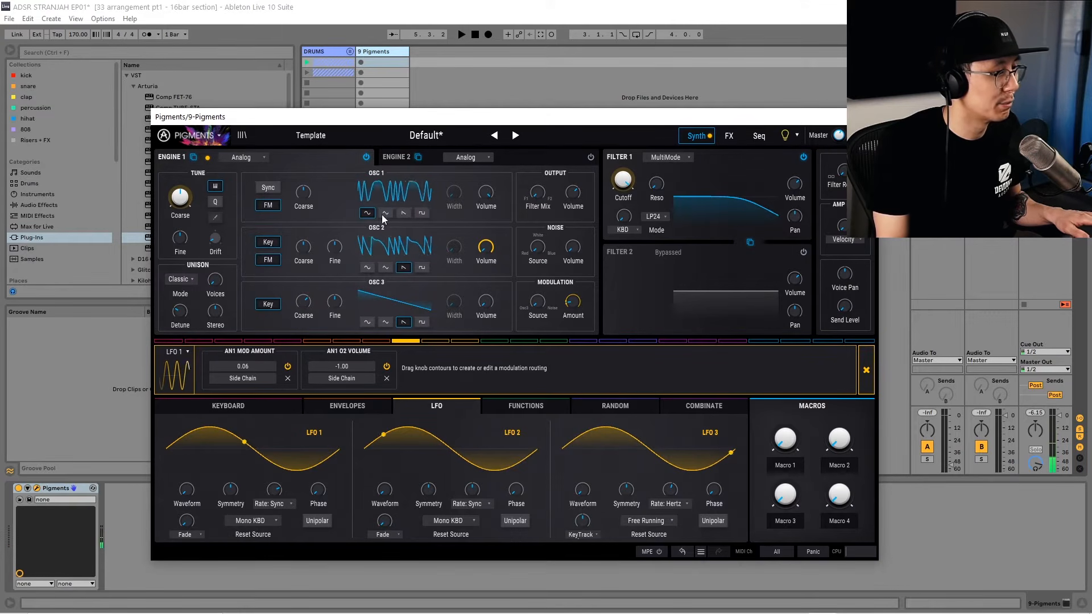
{"action": "left_click_drag", "start_coordinate": [415, 117], "coordinate": [380, 151]}
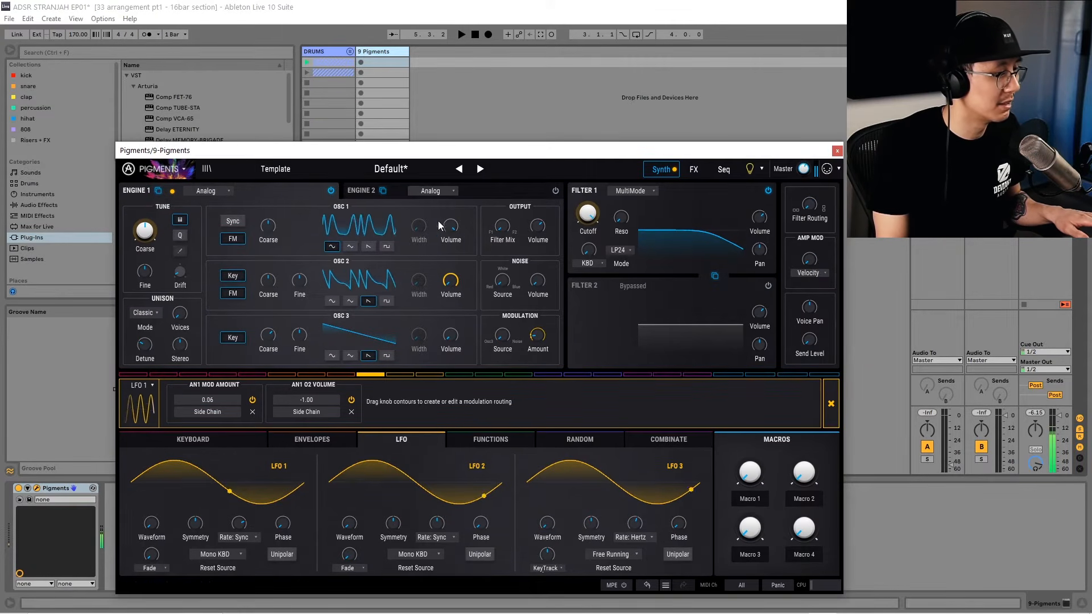
{"action": "mouse_move", "coordinate": [453, 281]}
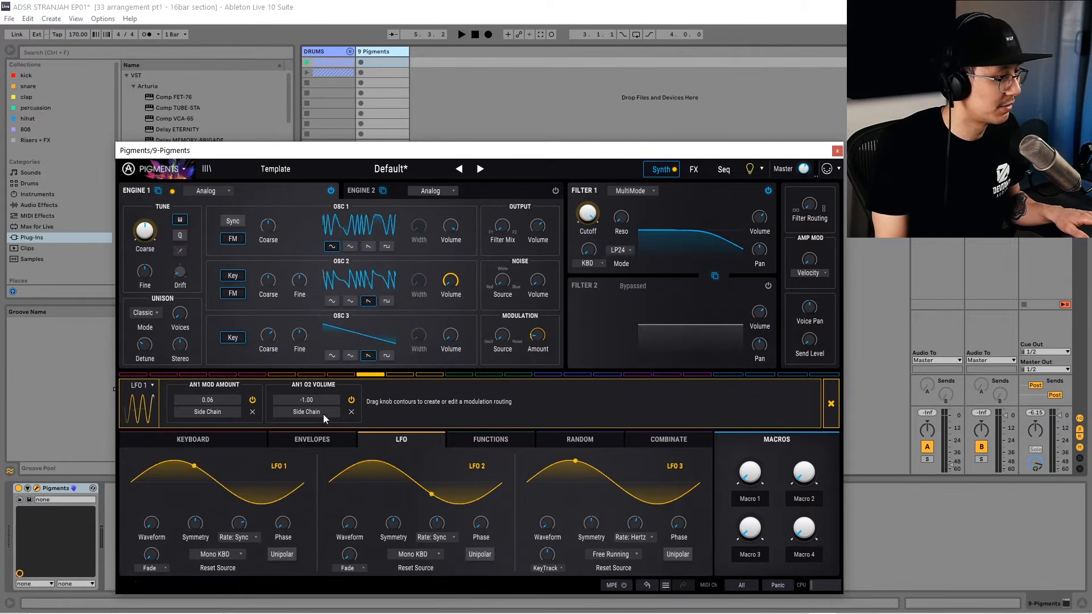
{"action": "left_click", "coordinate": [351, 412]}
Switch Engine 1 to the Wavetable type and adjust its frequency modulation amount
{"action": "left_click_drag", "start_coordinate": [538, 336], "coordinate": [537, 338]}
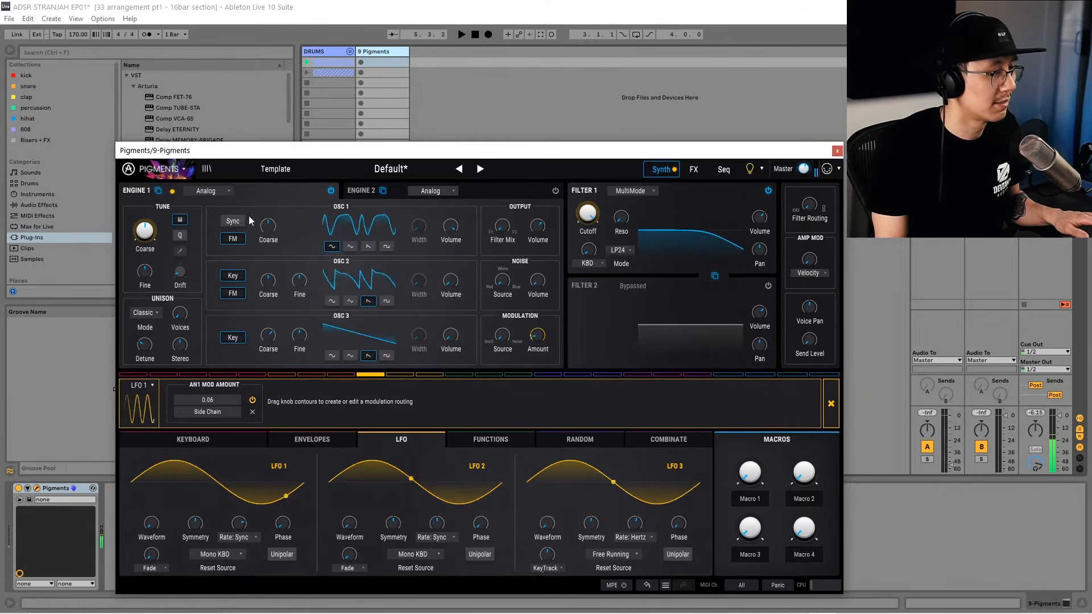
{"action": "left_click", "coordinate": [217, 190]}
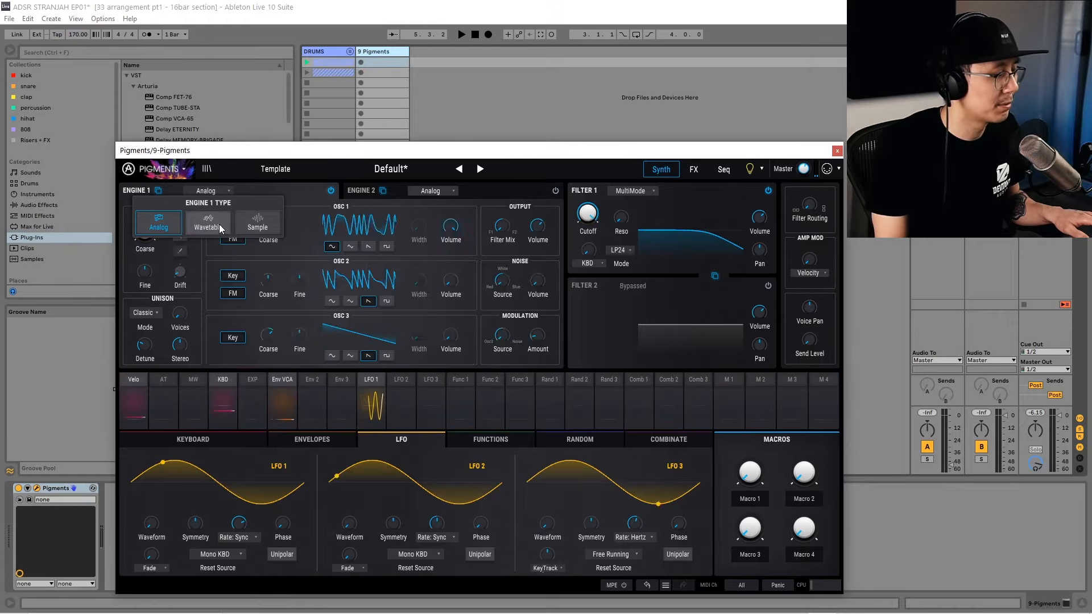
{"action": "left_click", "coordinate": [219, 224]}
{"action": "left_click_drag", "start_coordinate": [290, 153], "coordinate": [312, 147]}
{"action": "left_click_drag", "start_coordinate": [260, 346], "coordinate": [260, 345]}
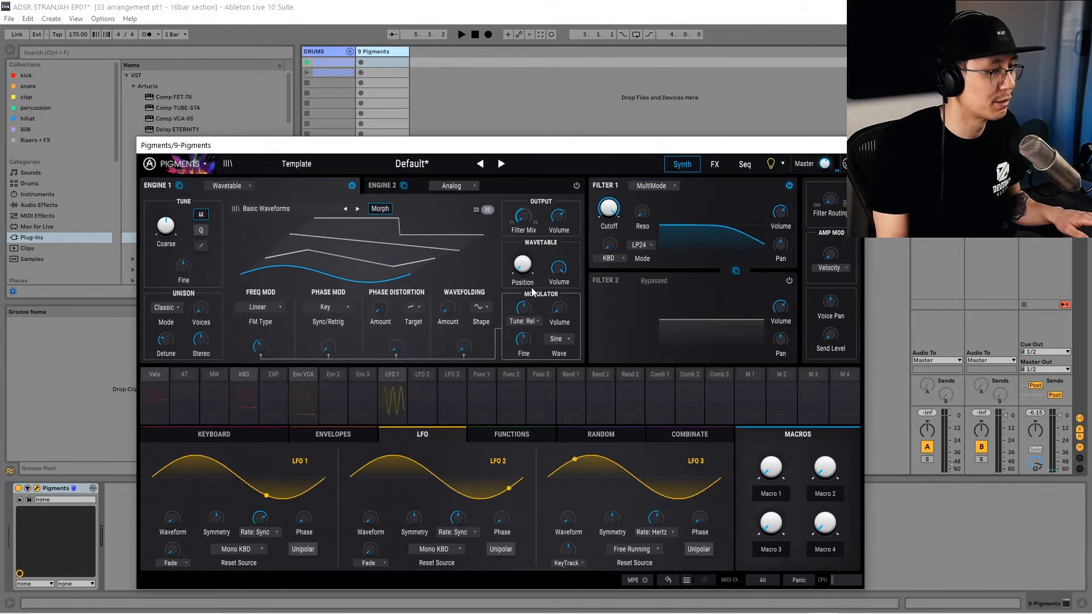
Compare the 2D and 3D views of the Basic Waveforms wavetable on Engine 1
{"action": "left_click", "coordinate": [477, 210]}
{"action": "left_click", "coordinate": [486, 211]}
{"action": "left_click", "coordinate": [477, 211]}
{"action": "left_click", "coordinate": [487, 211]}
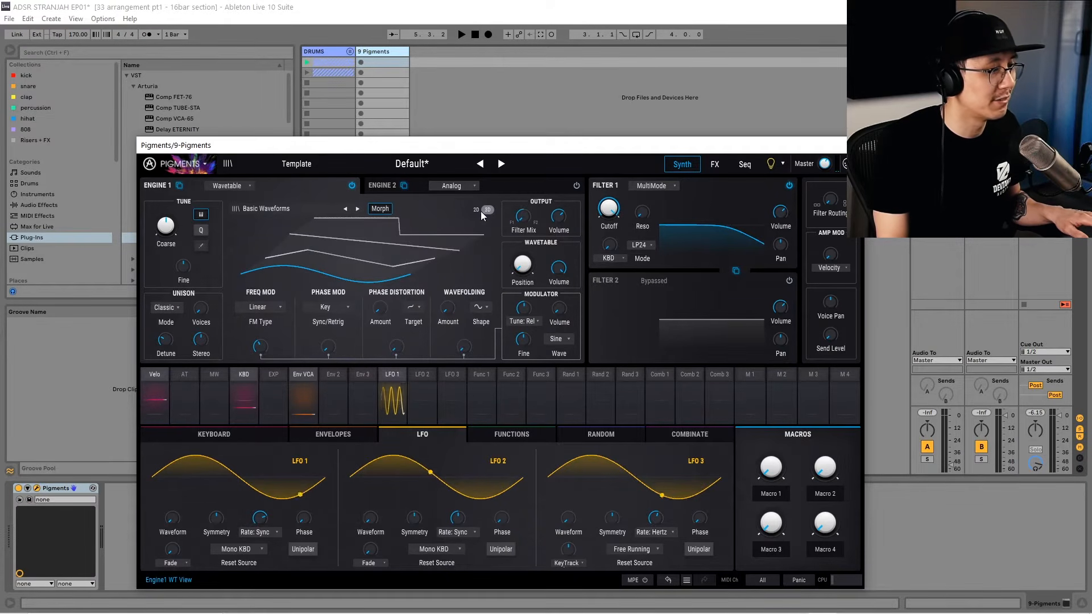
{"action": "left_click", "coordinate": [479, 211]}
{"action": "left_click", "coordinate": [487, 210]}
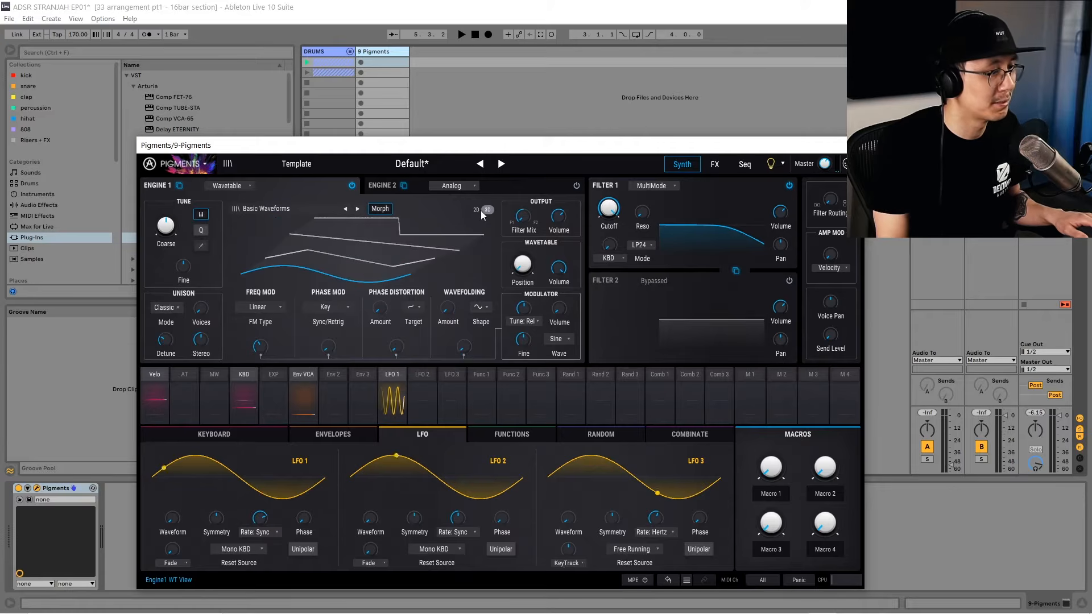
{"action": "left_click", "coordinate": [479, 211]}
{"action": "left_click", "coordinate": [489, 210]}
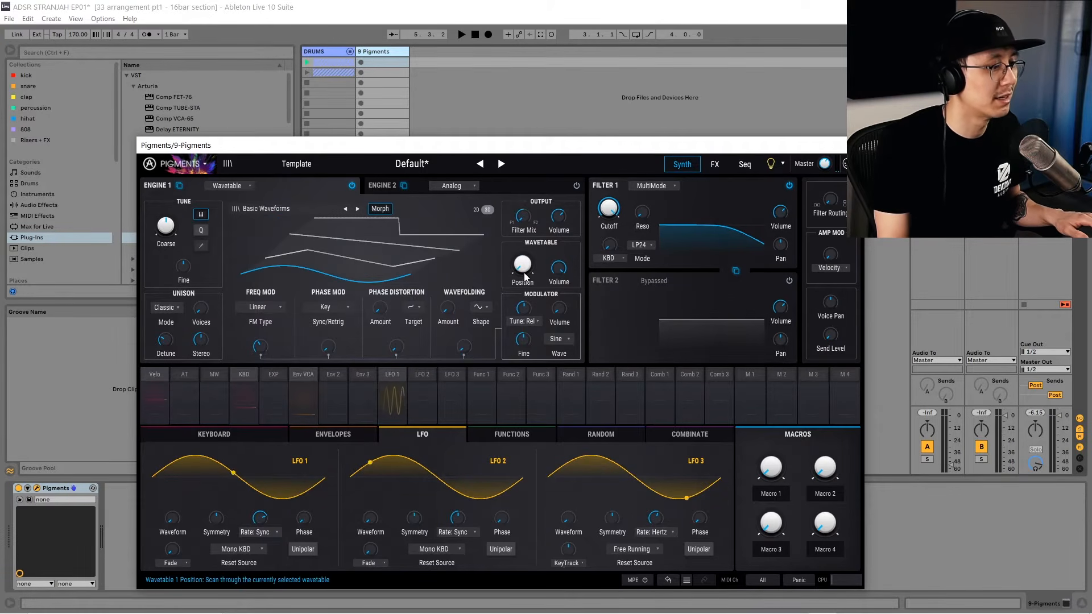
{"action": "mouse_move", "coordinate": [524, 274]}
{"action": "left_mouse_down"}
{"action": "mouse_move", "coordinate": [524, 196]}
{"action": "mouse_move", "coordinate": [525, 274]}
{"action": "left_mouse_up"}
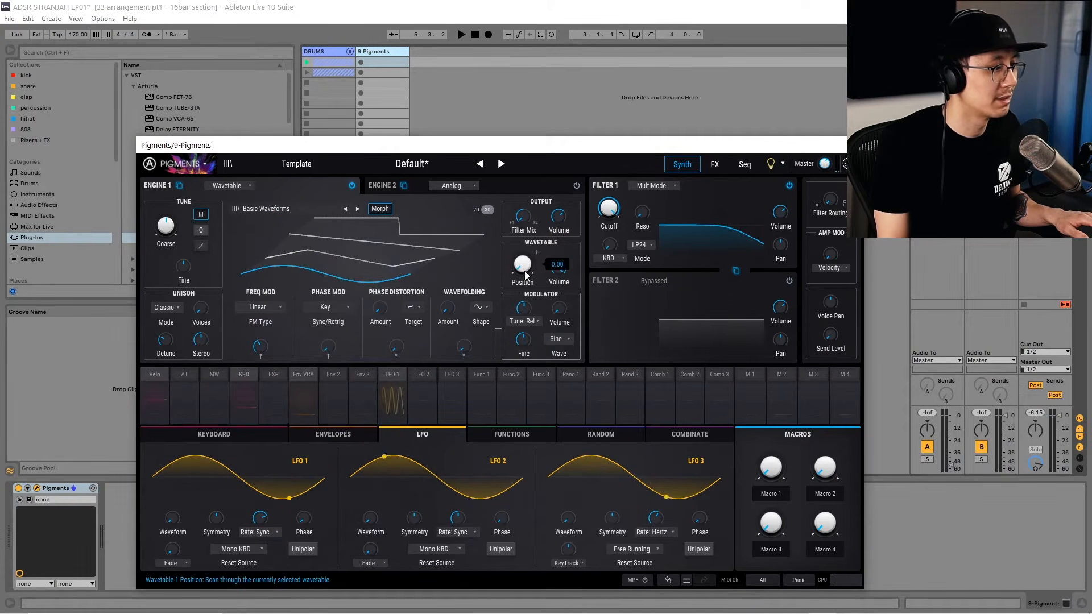
Try the Bonus Premium wavetable from the Processed category on Engine 1 and scan through its wavetable position
{"action": "left_click", "coordinate": [345, 209]}
{"action": "left_click", "coordinate": [254, 209]}
{"action": "left_click", "coordinate": [366, 301]}
{"action": "left_click", "coordinate": [277, 258]}
{"action": "left_click", "coordinate": [395, 264]}
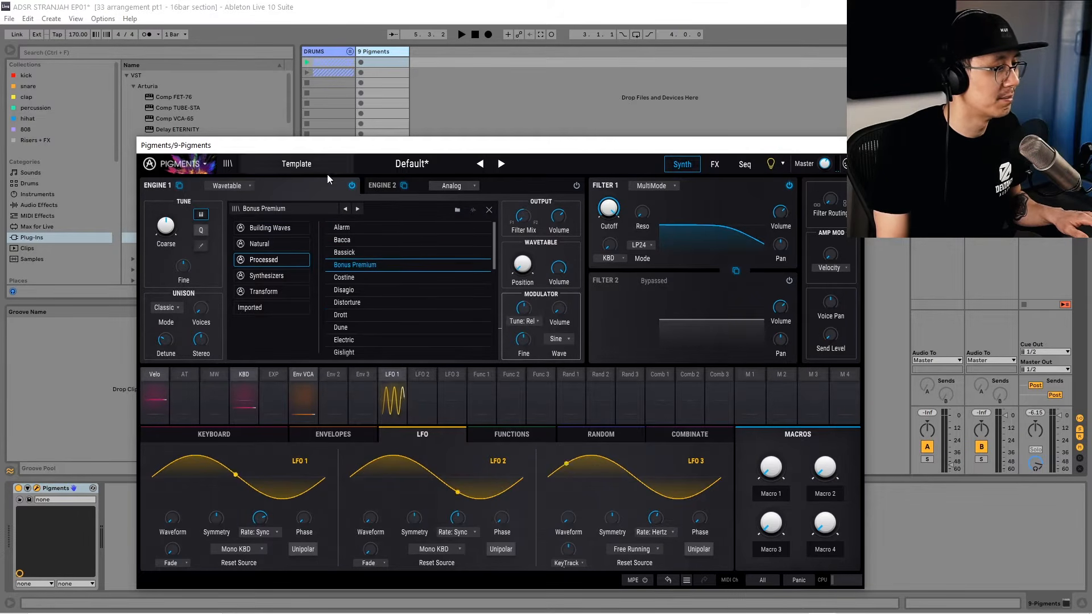
{"action": "left_click", "coordinate": [489, 211]}
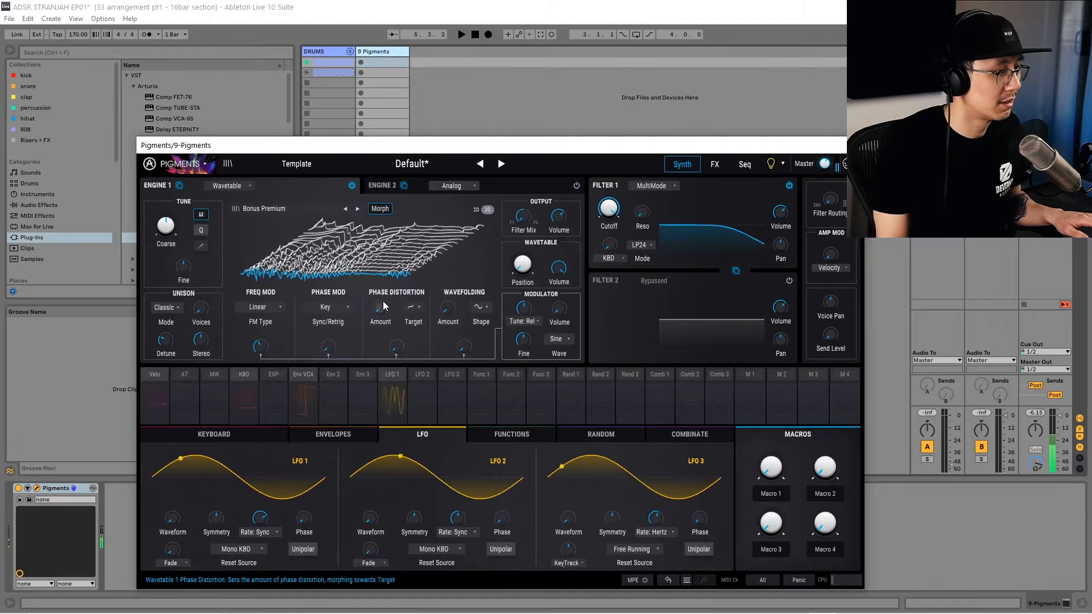
{"action": "mouse_move", "coordinate": [537, 252]}
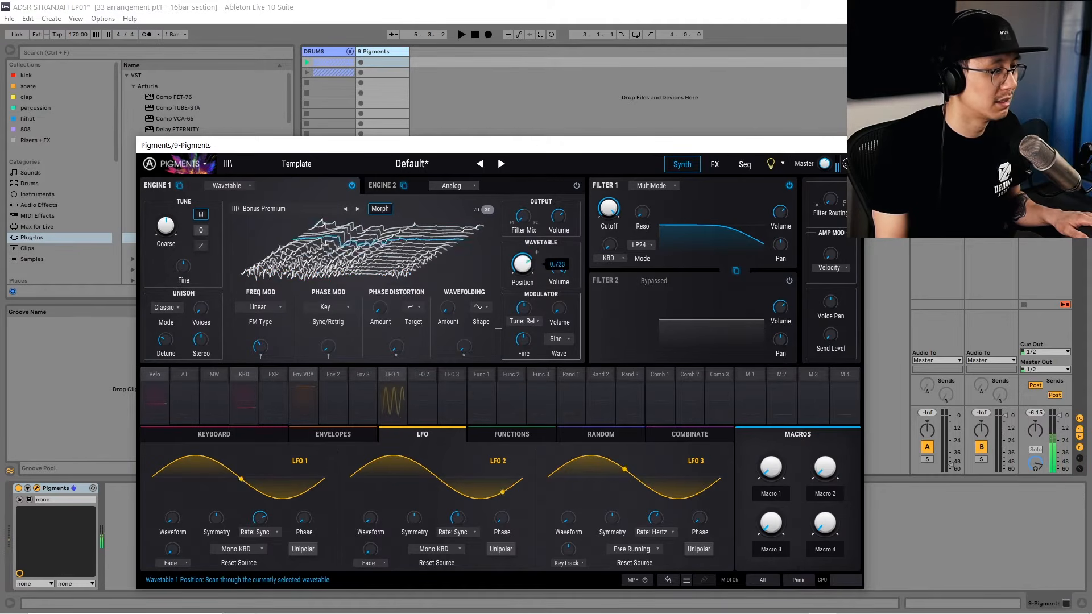
Try the 2 Sine Sweeps wavetable from Building Waves at position 0.00, and go back to Basic Waveforms
{"action": "left_click", "coordinate": [291, 207]}
{"action": "left_click", "coordinate": [275, 227]}
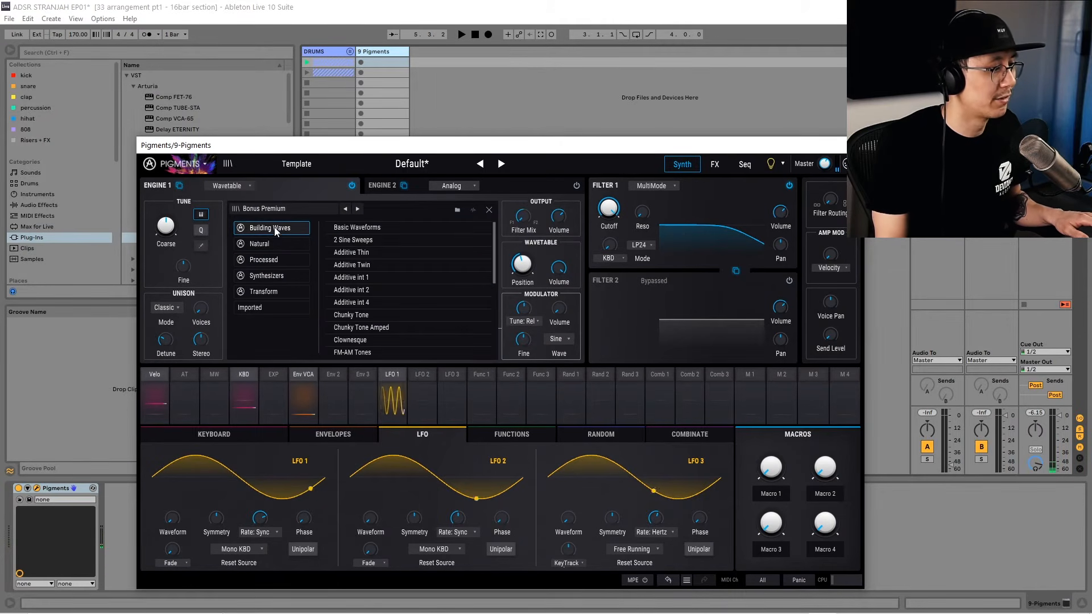
{"action": "left_click", "coordinate": [376, 241]}
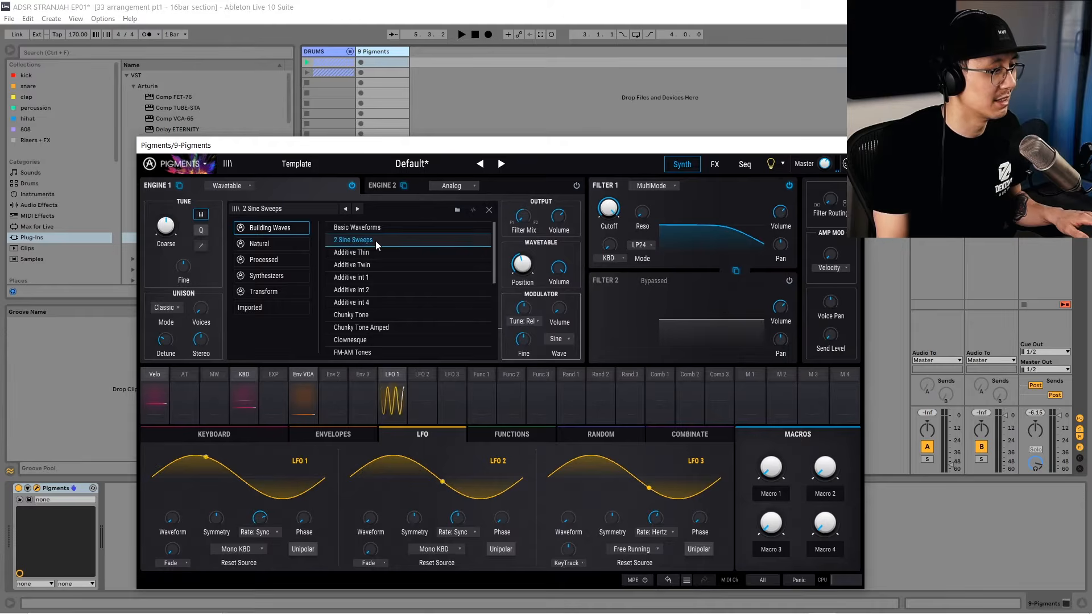
{"action": "left_click", "coordinate": [488, 210]}
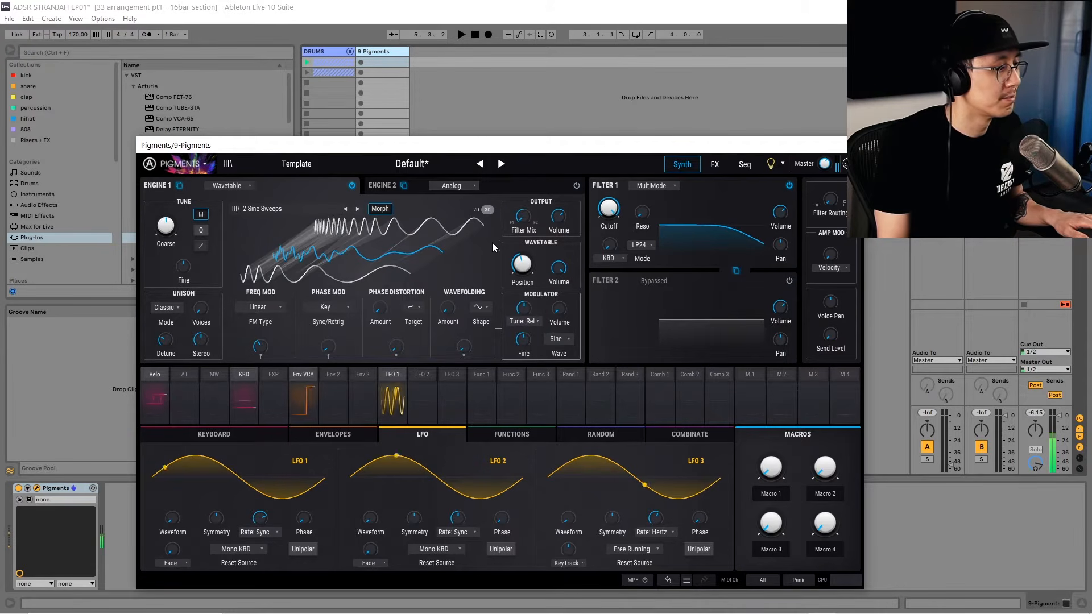
{"action": "left_click_drag", "start_coordinate": [521, 265], "coordinate": [521, 271]}
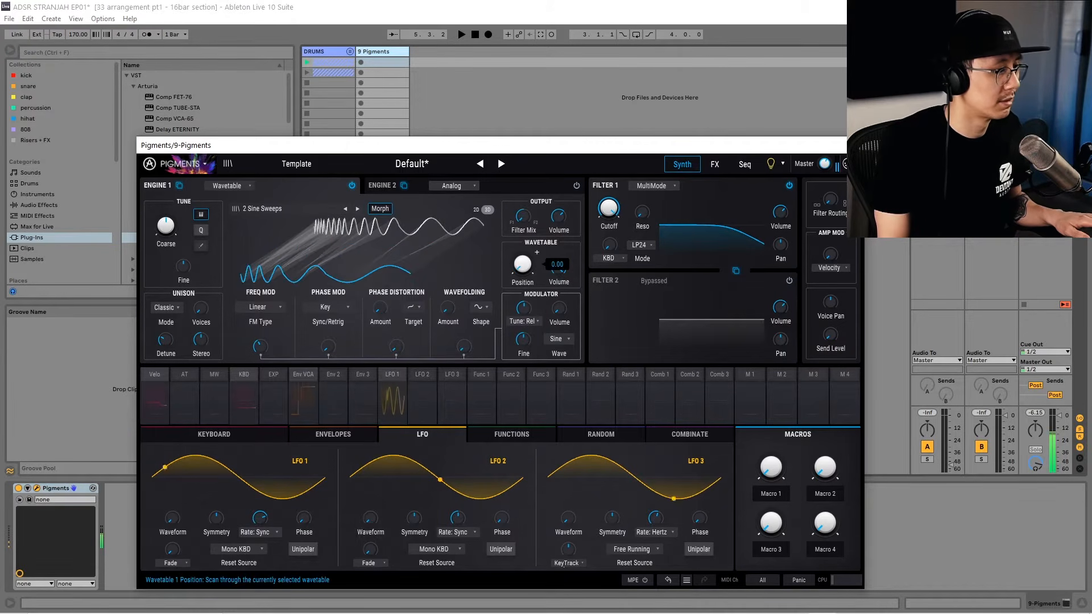
{"action": "left_click", "coordinate": [346, 209]}
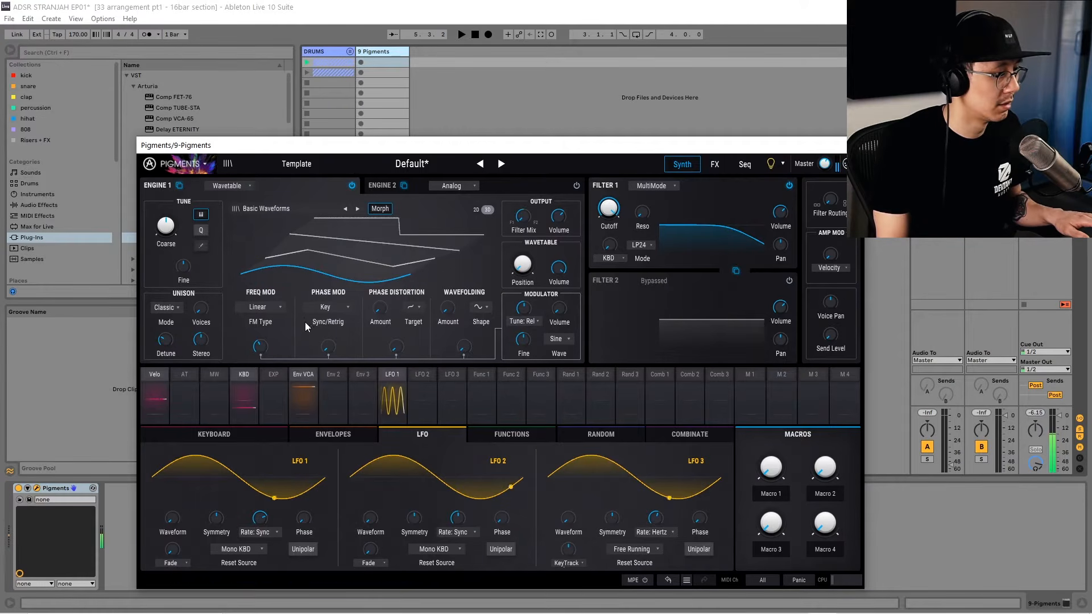
Remove LFO 1's routing to the analog modulation amount and route it to the wavetable FM amount at a depth of 0.06
{"action": "left_click_drag", "start_coordinate": [260, 346], "coordinate": [259, 340]}
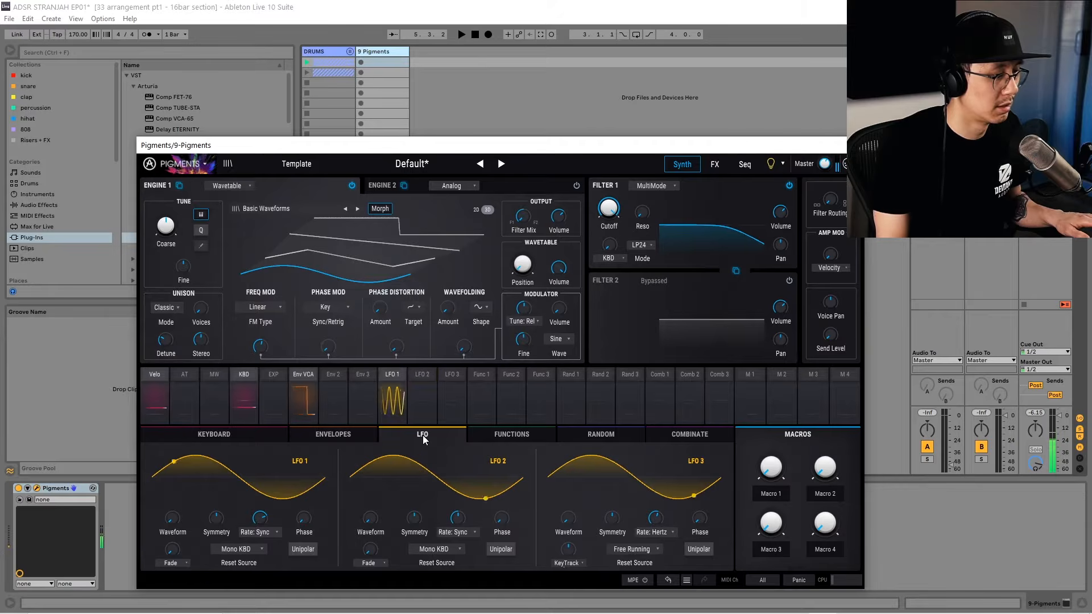
{"action": "left_click", "coordinate": [386, 377]}
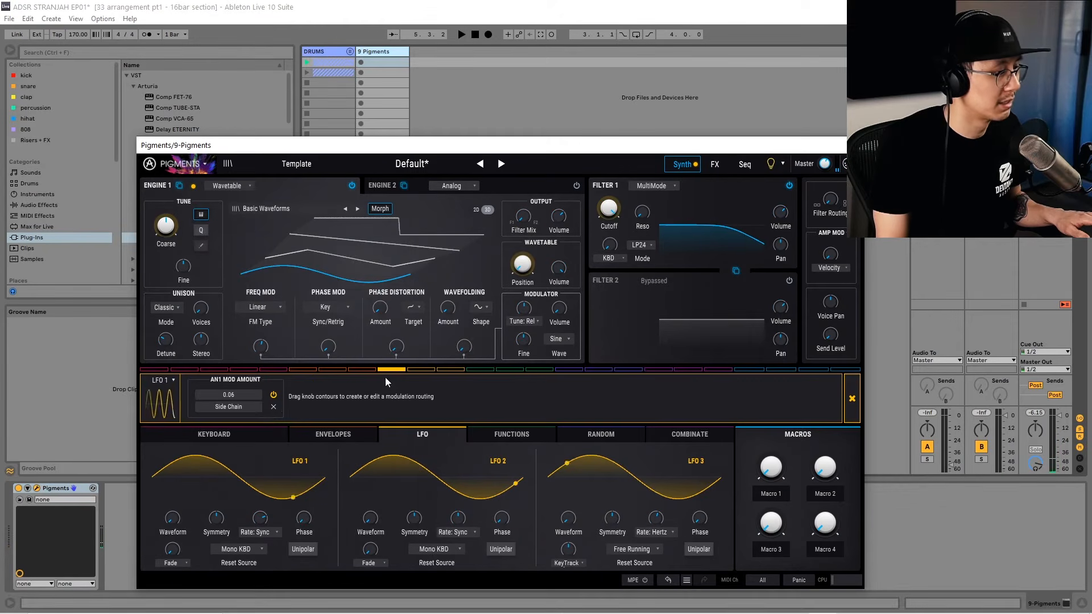
{"action": "left_click", "coordinate": [274, 410]}
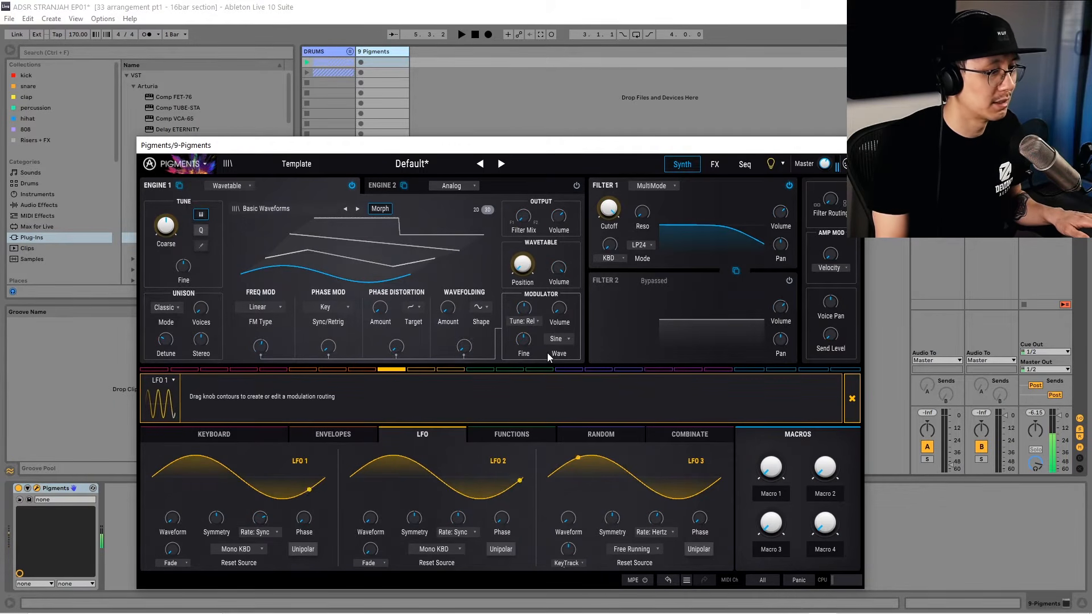
{"action": "left_click_drag", "start_coordinate": [271, 345], "coordinate": [271, 329]}
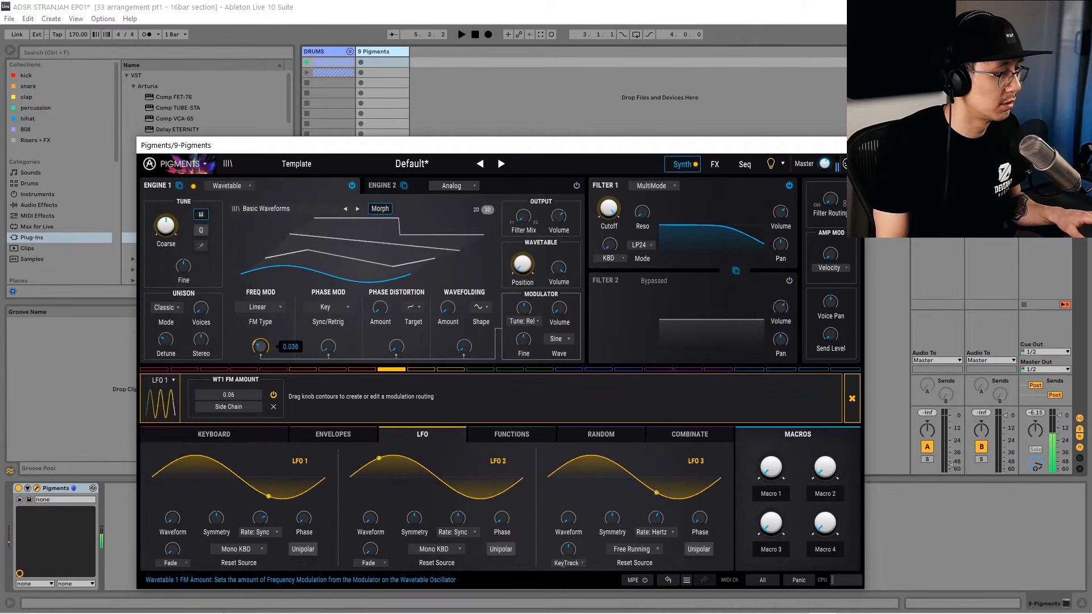
{"action": "mouse_move", "coordinate": [251, 350]}
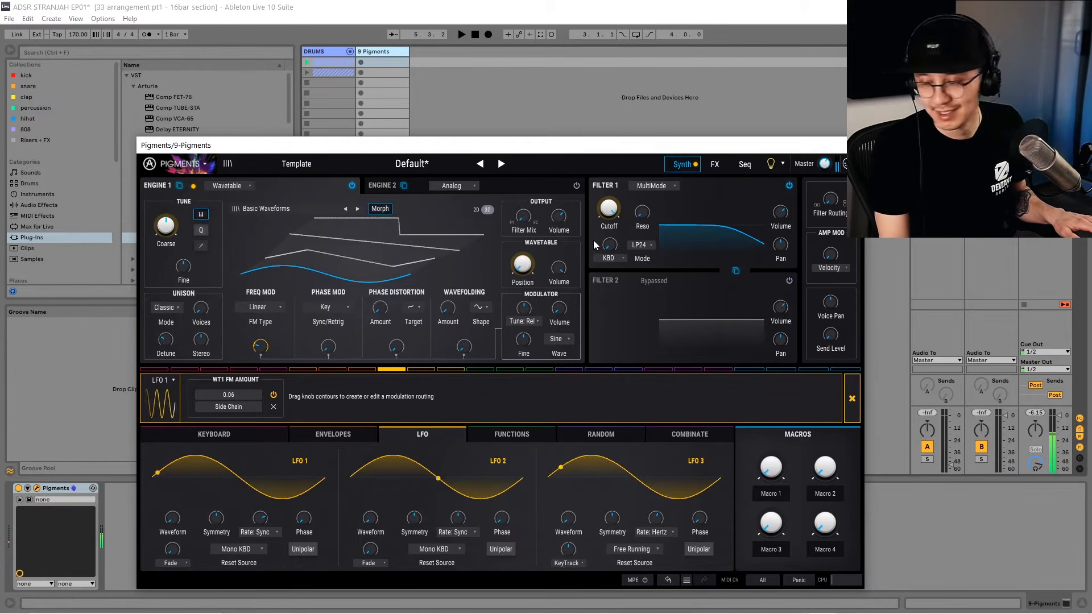
Raise LFO 1's depth on the wavetable FM amount to 0.14 and adjust the modulator's tuning
{"action": "mouse_move", "coordinate": [562, 151]}
{"action": "left_mouse_down"}
{"action": "mouse_move", "coordinate": [561, 117]}
{"action": "mouse_move", "coordinate": [552, 143]}
{"action": "left_mouse_up"}
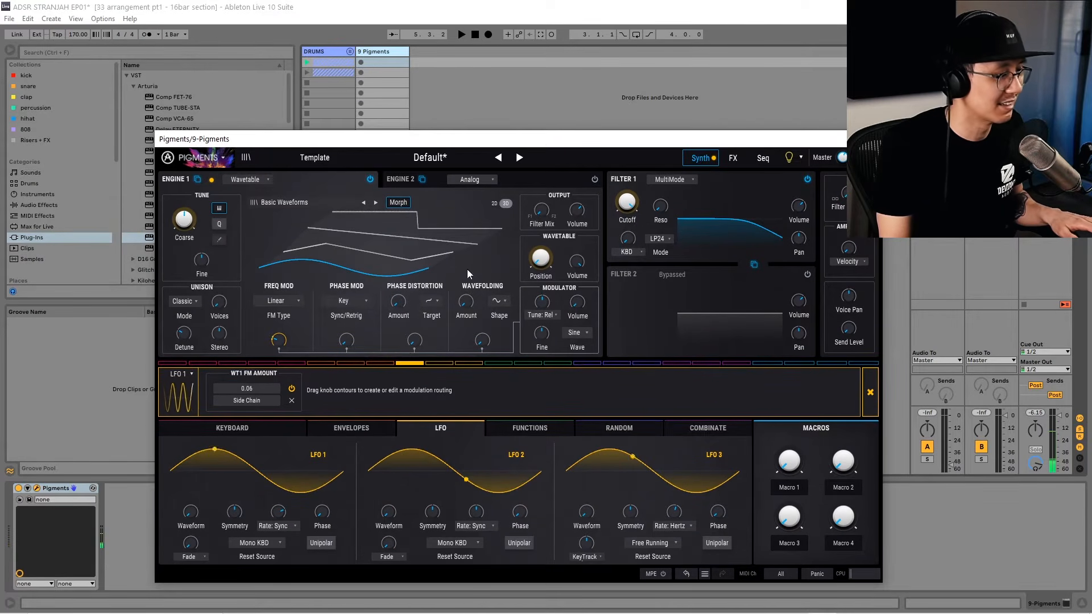
{"action": "mouse_move", "coordinate": [278, 340]}
{"action": "left_mouse_down"}
{"action": "mouse_move", "coordinate": [278, 355]}
{"action": "mouse_move", "coordinate": [278, 340]}
{"action": "left_mouse_up"}
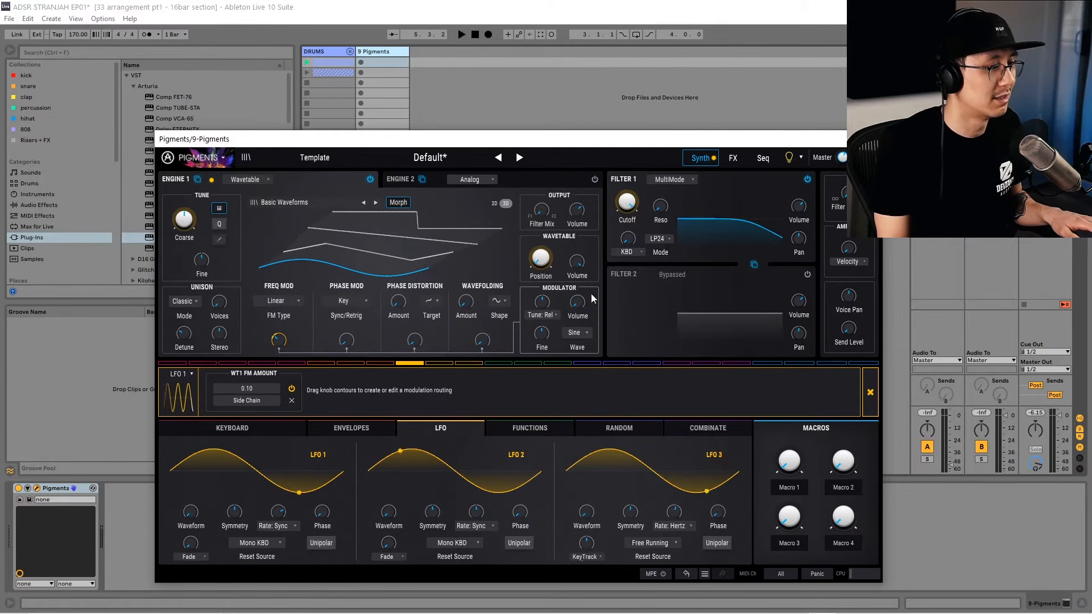
{"action": "left_click_drag", "start_coordinate": [544, 303], "coordinate": [544, 294]}
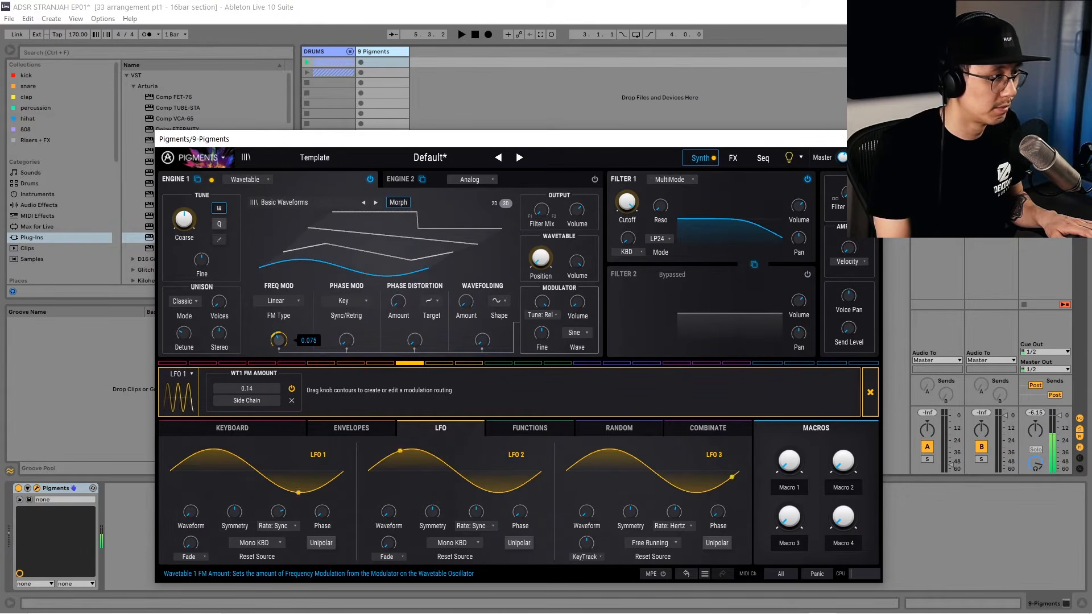
Replace the Delay in the first slot of FX Bus A with Distortion and raise its drive to about 24.9 dB
{"action": "left_click", "coordinate": [719, 162]}
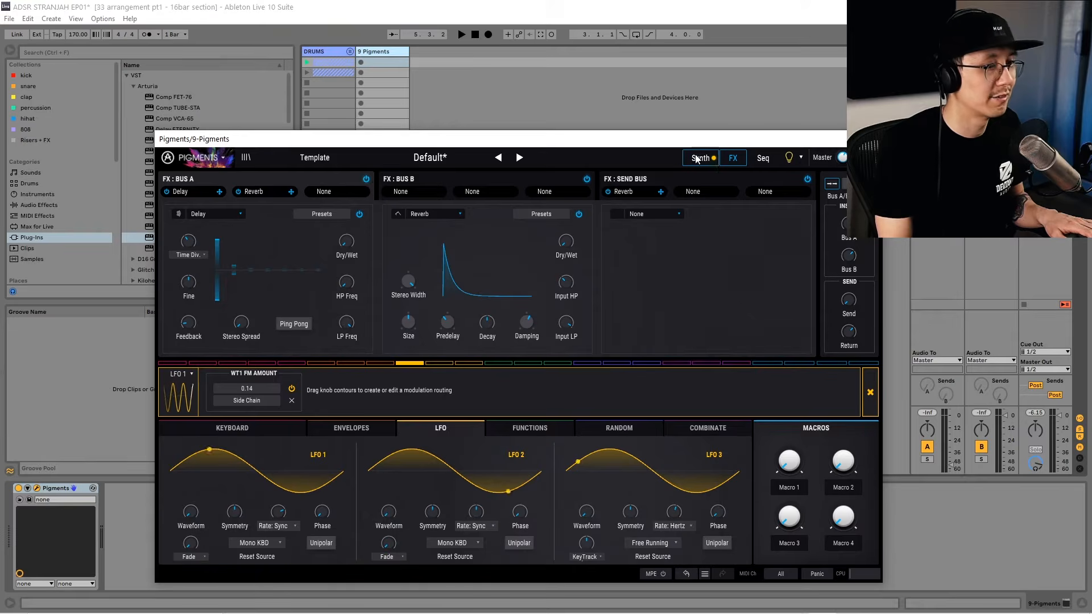
{"action": "left_click", "coordinate": [237, 219]}
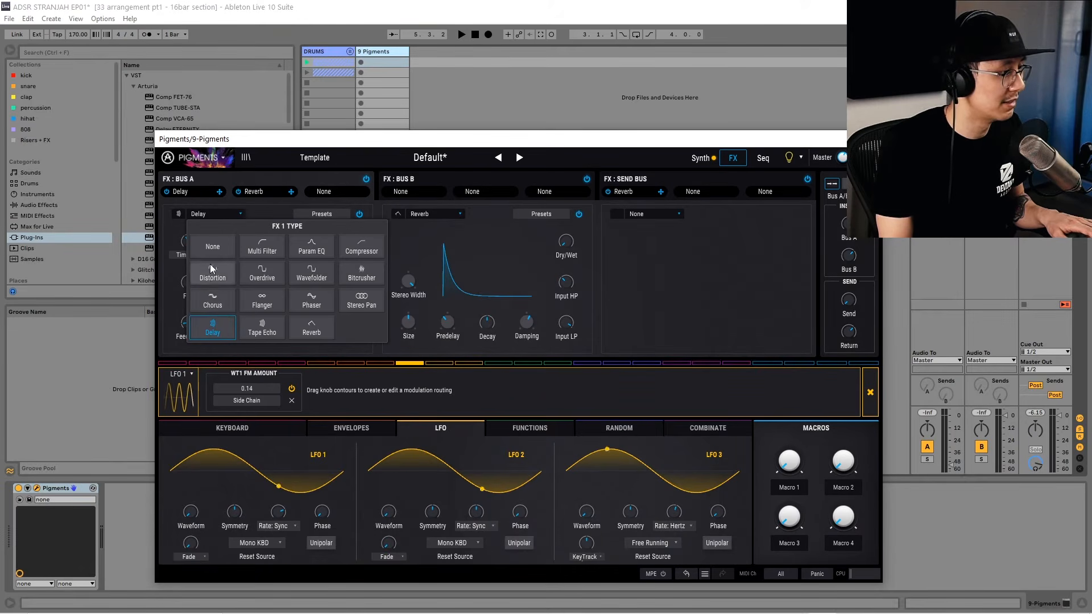
{"action": "left_click", "coordinate": [206, 281]}
{"action": "mouse_move", "coordinate": [243, 322]}
{"action": "left_mouse_down"}
{"action": "mouse_move", "coordinate": [244, 295]}
{"action": "mouse_move", "coordinate": [243, 306]}
{"action": "left_mouse_up"}
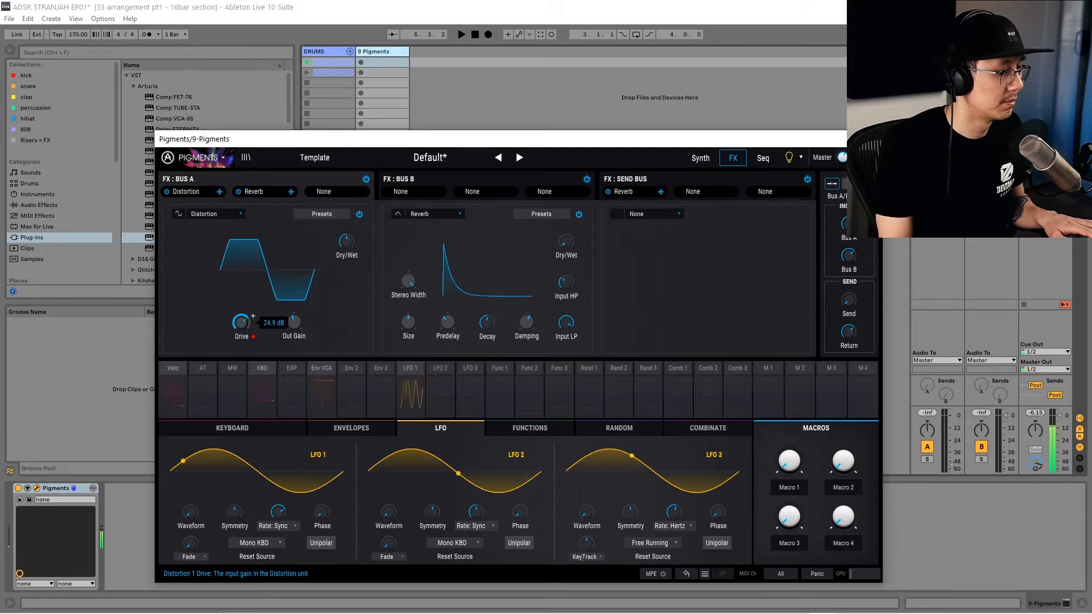
Modulate the distortion's drive with LFO 1 at a depth of 0.21
{"action": "left_click", "coordinate": [409, 370]}
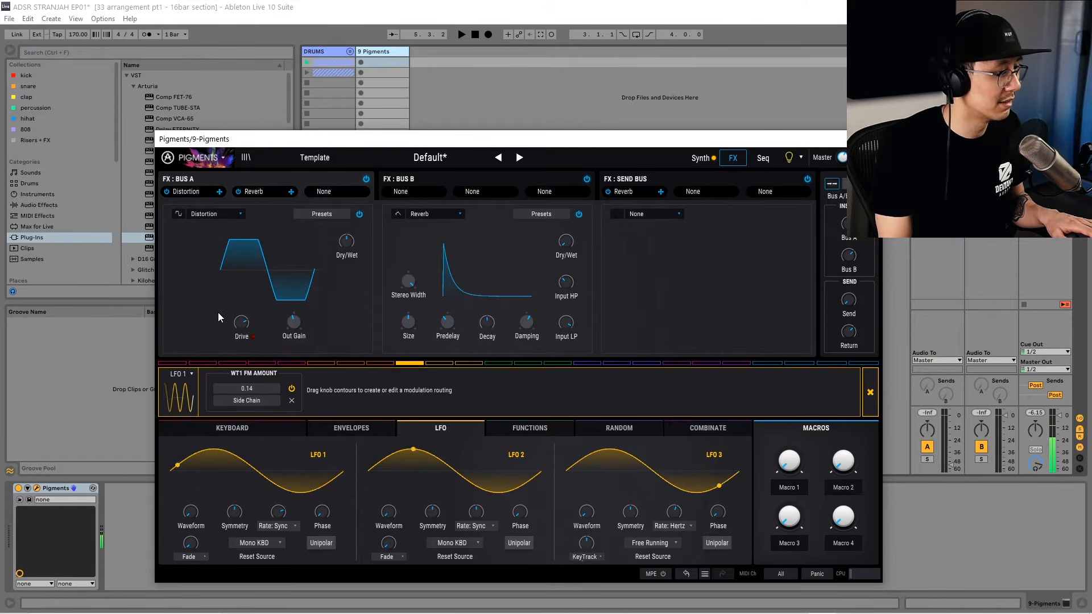
{"action": "mouse_move", "coordinate": [246, 312]}
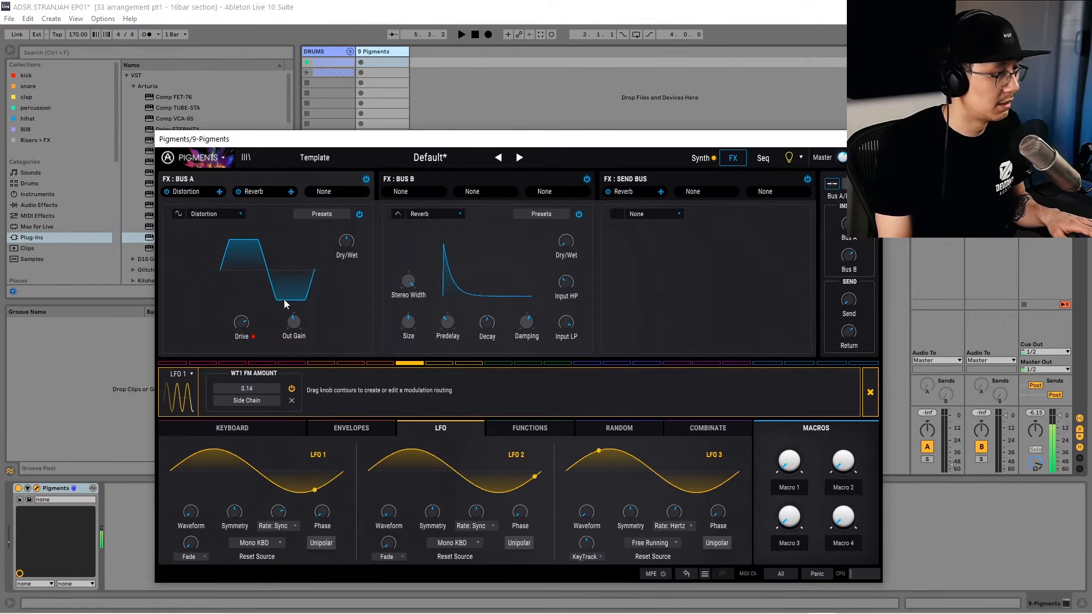
{"action": "mouse_move", "coordinate": [241, 312]}
{"action": "left_mouse_down"}
{"action": "mouse_move", "coordinate": [244, 348]}
{"action": "mouse_move", "coordinate": [241, 311]}
{"action": "left_mouse_up"}
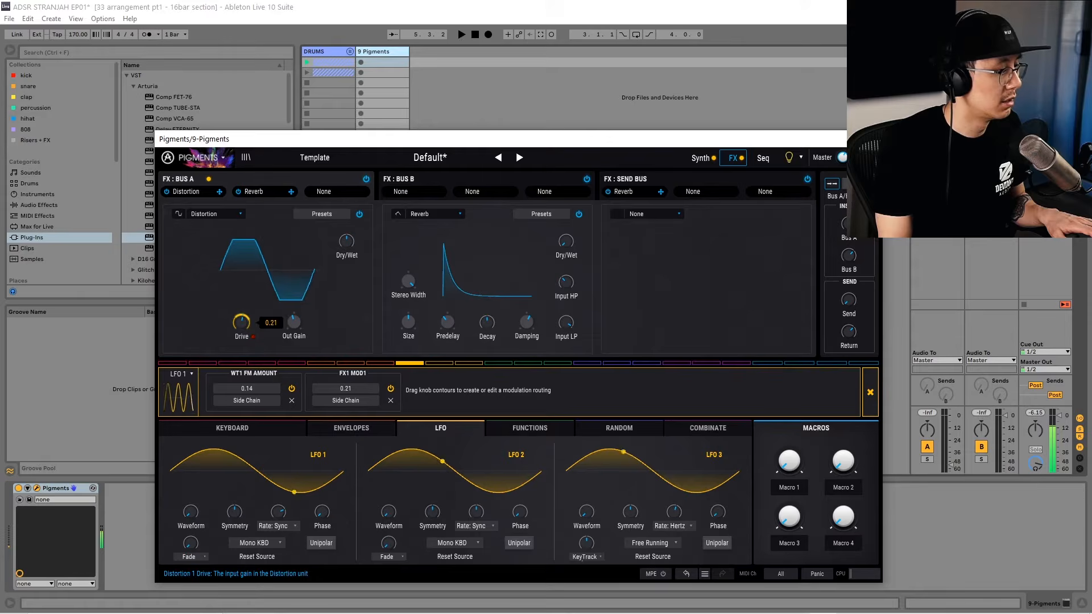
Modulate Filter 1's cutoff with LFO 1 at a depth of 0.15, lowering the cutoff frequency and adjusting the resonance
{"action": "left_click", "coordinate": [701, 157]}
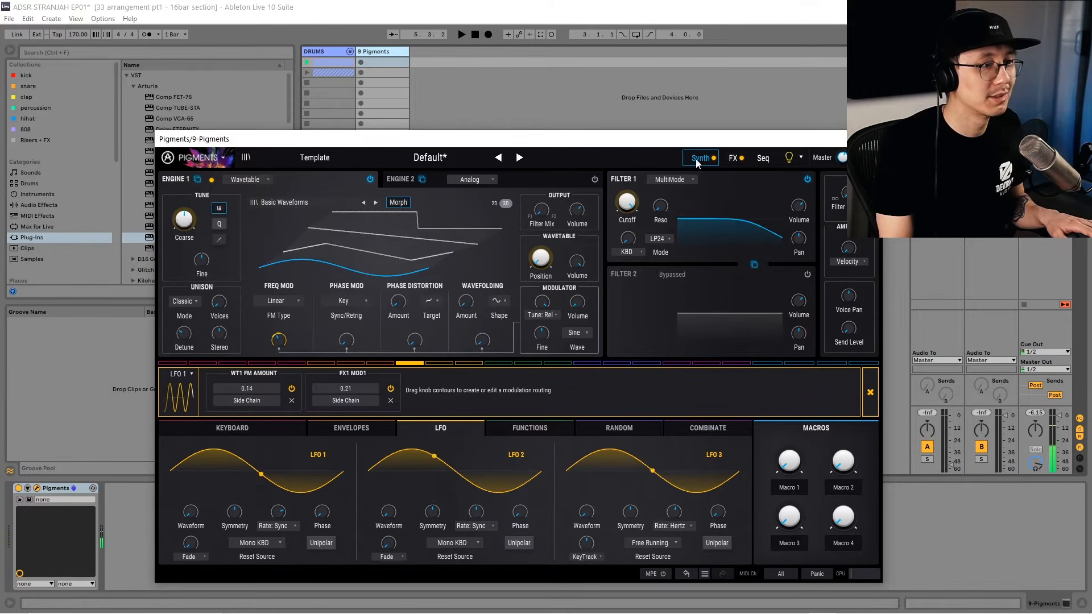
{"action": "mouse_move", "coordinate": [637, 197]}
{"action": "left_mouse_down"}
{"action": "mouse_move", "coordinate": [636, 215]}
{"action": "mouse_move", "coordinate": [635, 193]}
{"action": "left_mouse_up"}
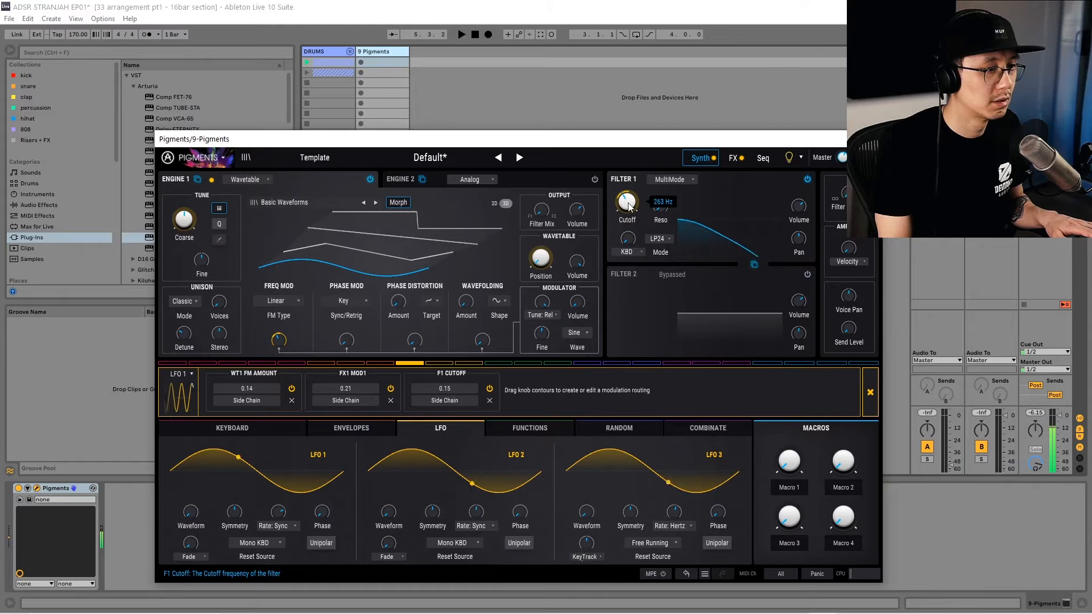
{"action": "left_click_drag", "start_coordinate": [661, 206], "coordinate": [661, 185]}
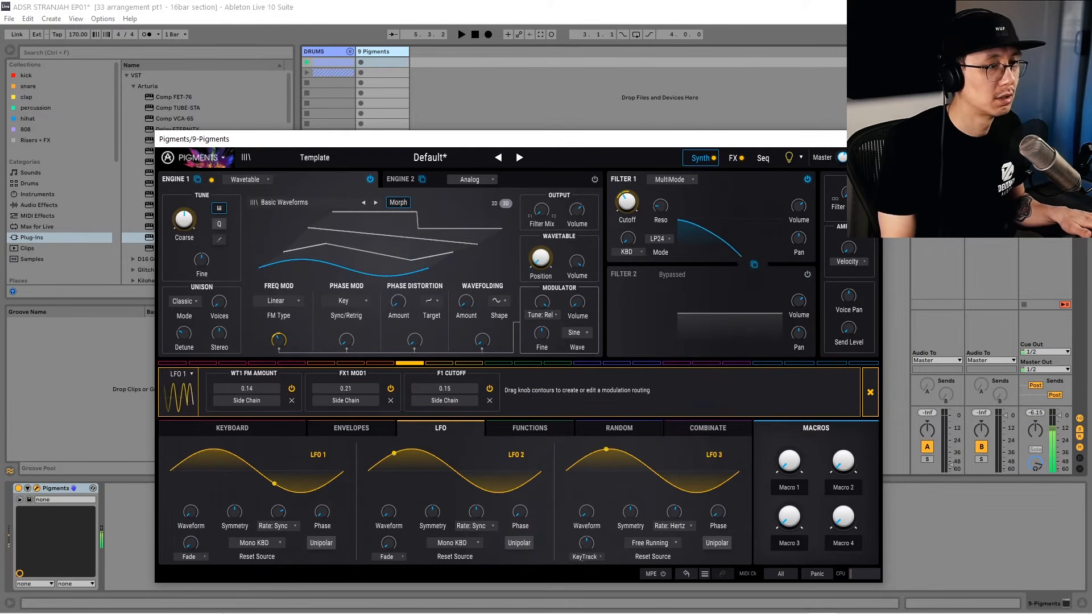
Close the Pigments window and create a two-bar MIDI clip in the first slot of the 9 Pigments track
{"action": "left_click", "coordinate": [870, 139]}
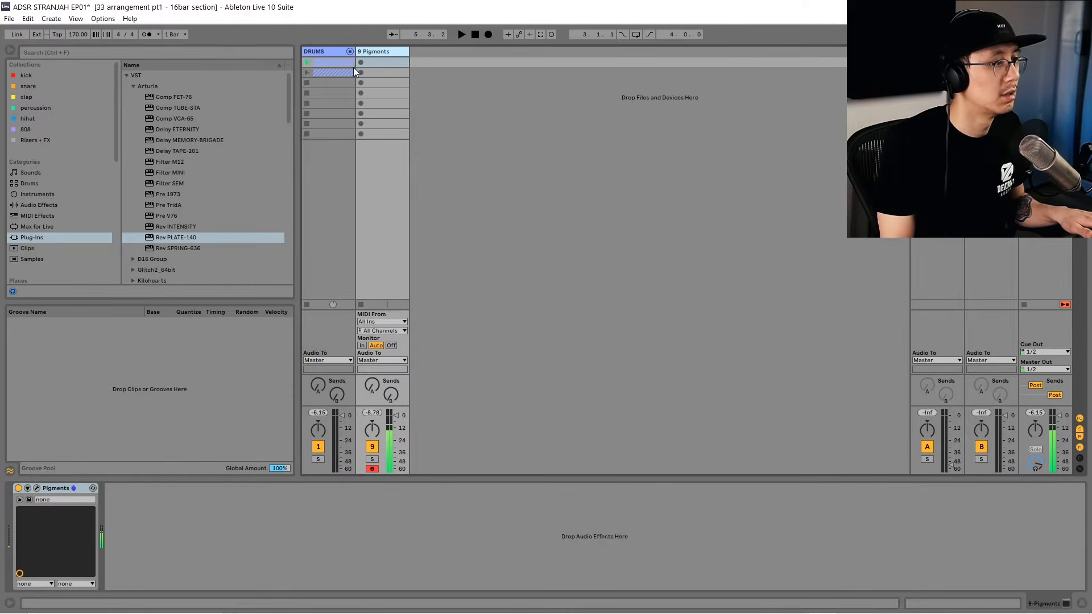
{"action": "double_click", "coordinate": [397, 63]}
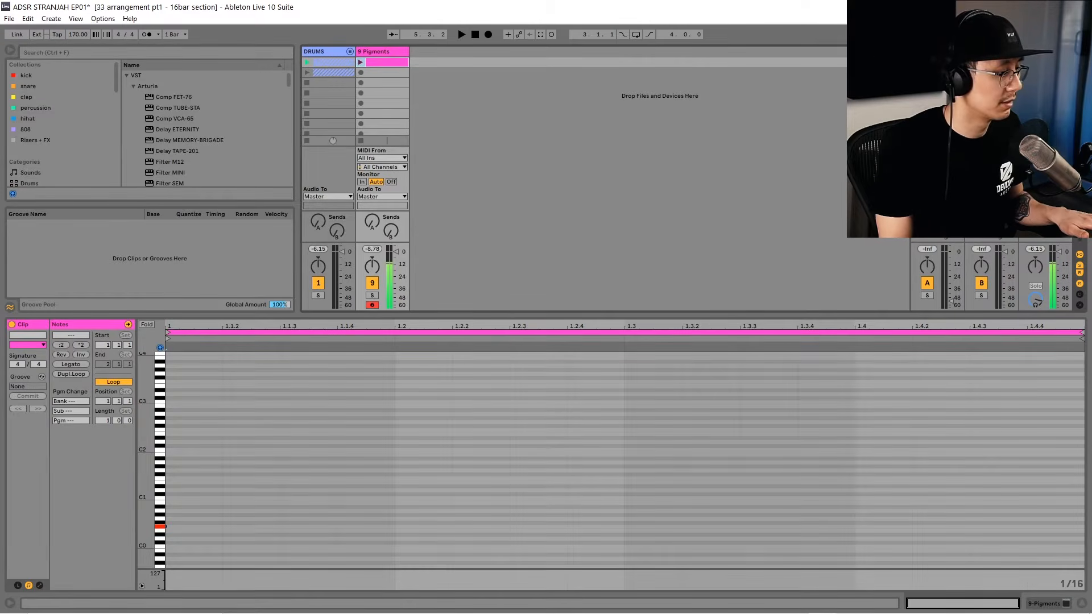
{"action": "left_click_drag", "start_coordinate": [145, 536], "coordinate": [146, 503]}
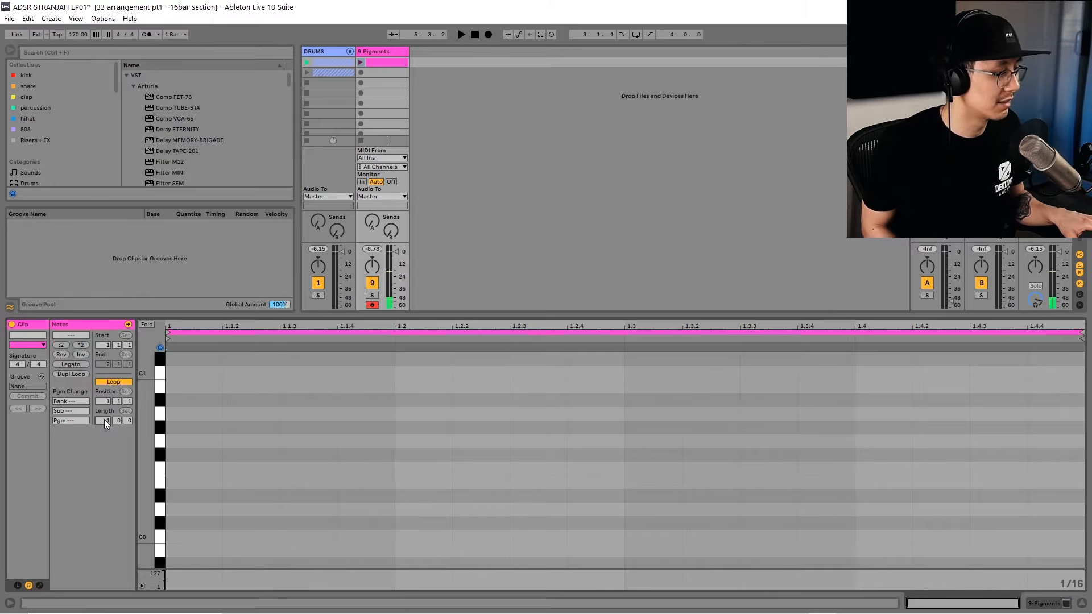
{"action": "left_click_drag", "start_coordinate": [104, 421], "coordinate": [104, 416]}
Add a one-bar F0 note in bar 1, copy it to G#0 in bar 2, and play the clip with the drums
{"action": "left_click", "coordinate": [186, 466]}
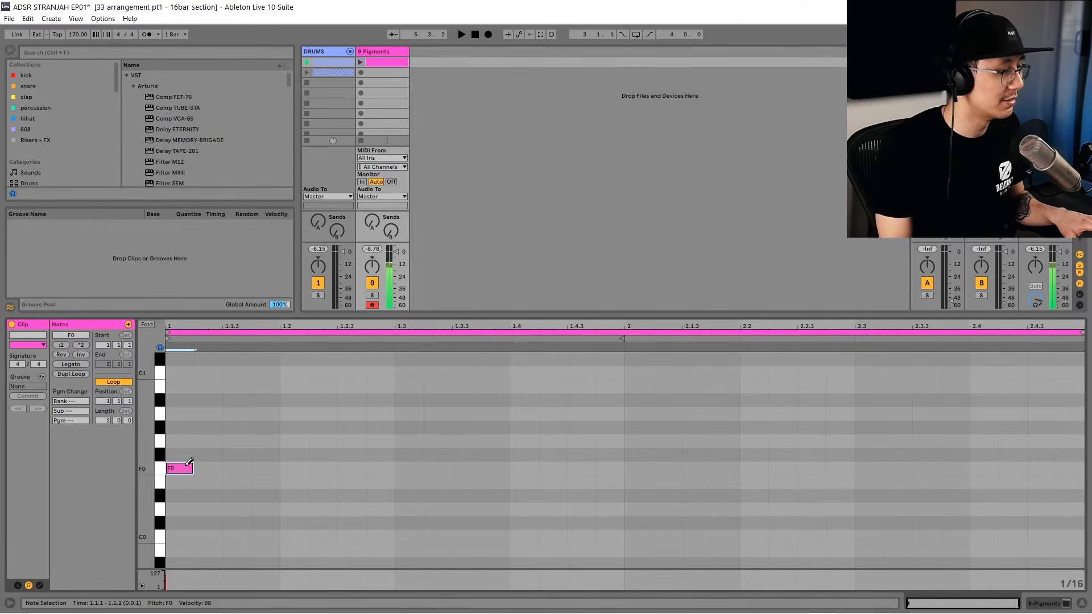
{"action": "left_click_drag", "start_coordinate": [192, 466], "coordinate": [624, 467]}
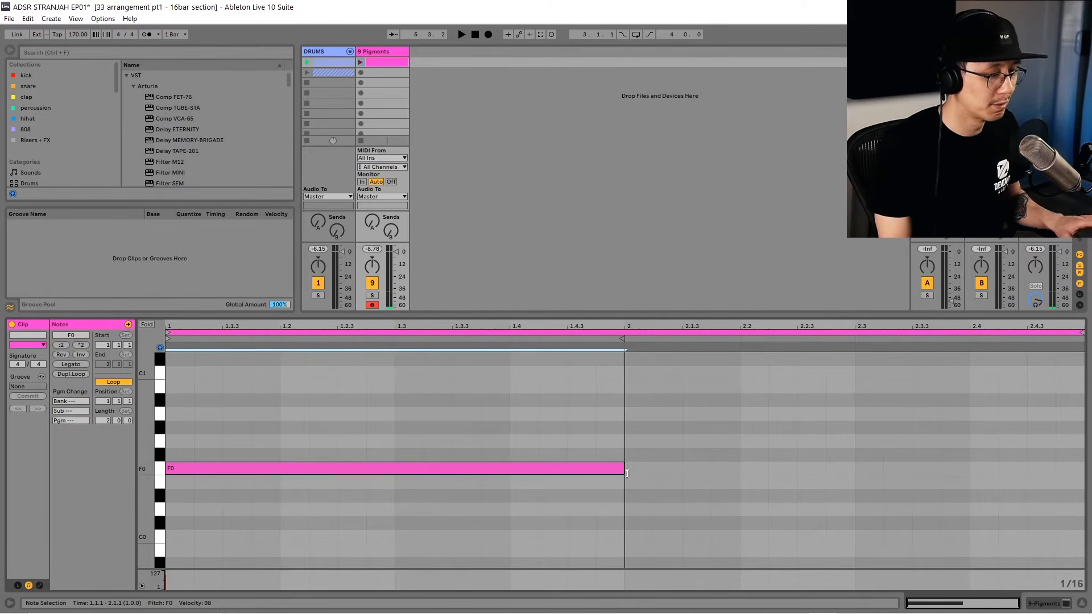
{"action": "left_click_drag", "start_coordinate": [415, 468], "coordinate": [874, 428]}
{"action": "key", "text": "space"}
{"action": "left_click", "coordinate": [360, 62]}
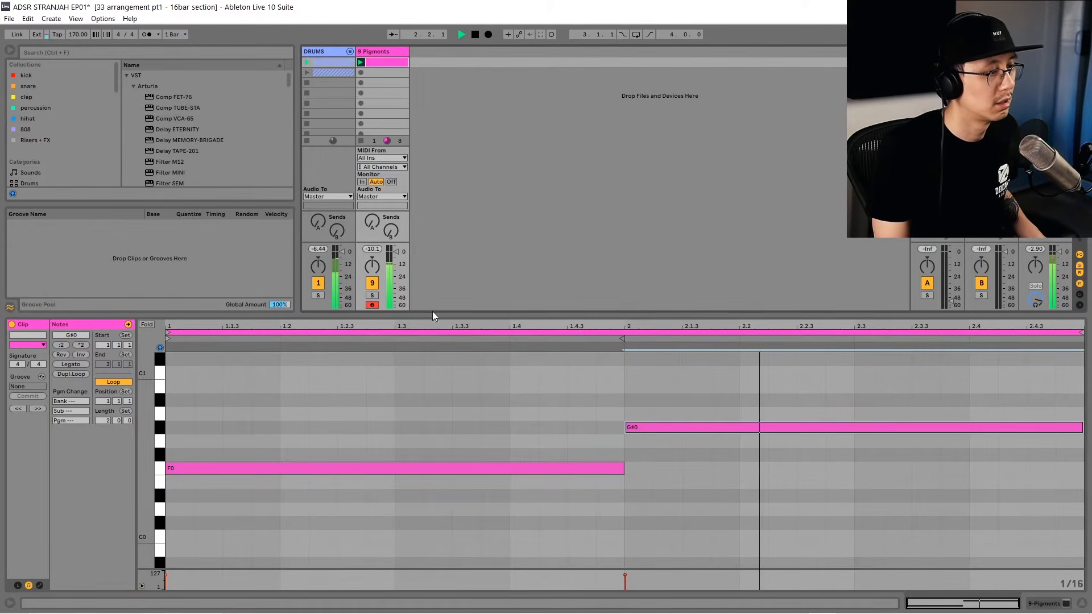
Reopen the Pigments window and set LFO 1's modulation depth to 0.09 on the distortion drive and 0.10 on Filter 1's cutoff, then stop playback
{"action": "left_click", "coordinate": [386, 51]}
{"action": "left_click", "coordinate": [36, 488]}
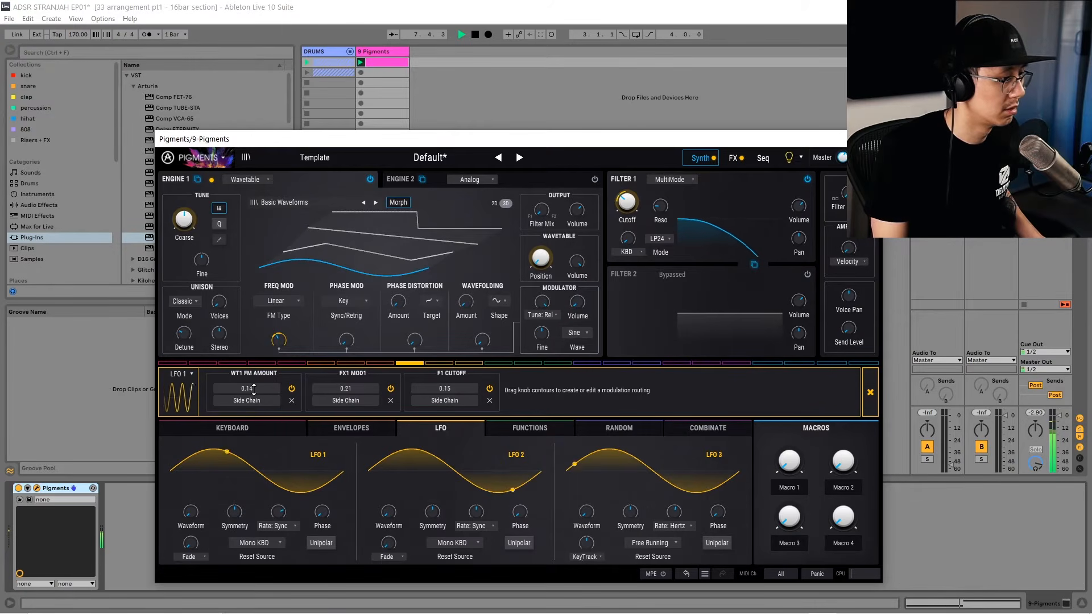
{"action": "left_click_drag", "start_coordinate": [279, 340], "coordinate": [279, 339]}
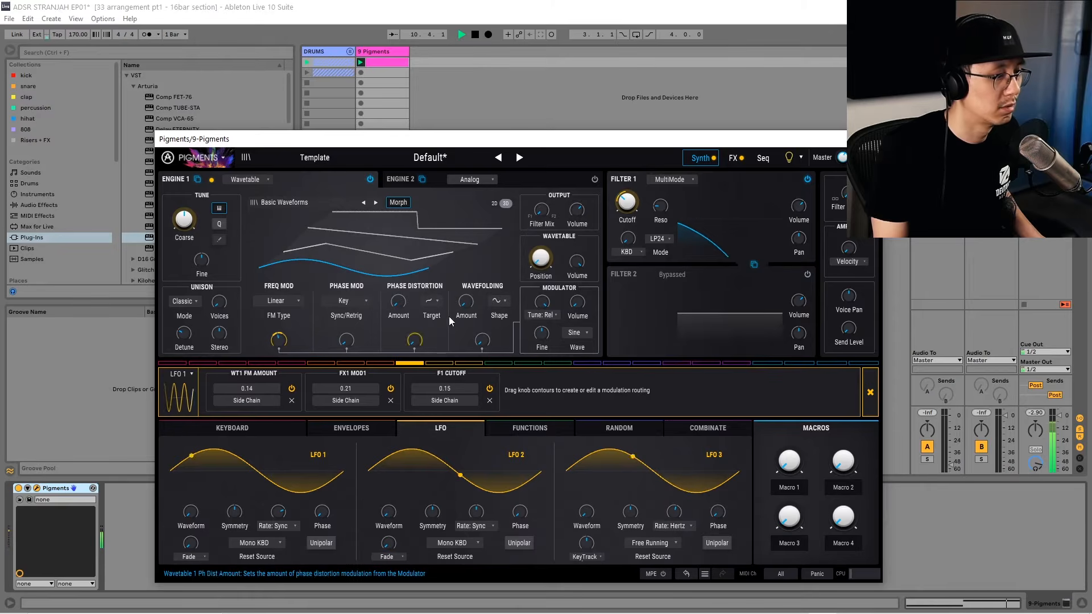
{"action": "mouse_move", "coordinate": [543, 303]}
{"action": "left_mouse_down"}
{"action": "mouse_move", "coordinate": [543, 321]}
{"action": "mouse_move", "coordinate": [542, 310]}
{"action": "left_mouse_up"}
{"action": "left_click_drag", "start_coordinate": [629, 198], "coordinate": [629, 193]}
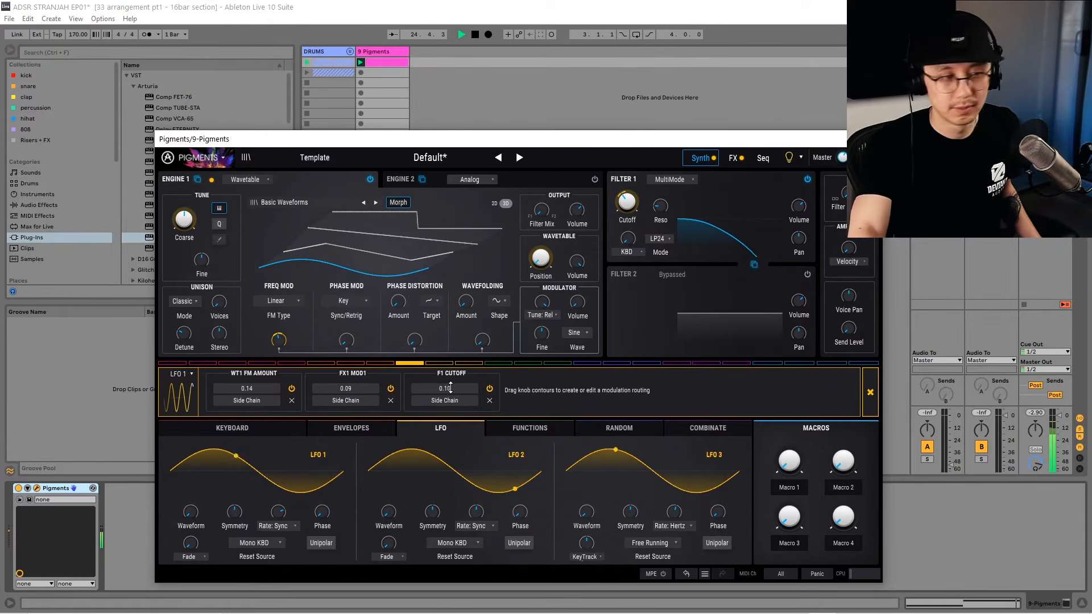
{"action": "key", "text": "space"}
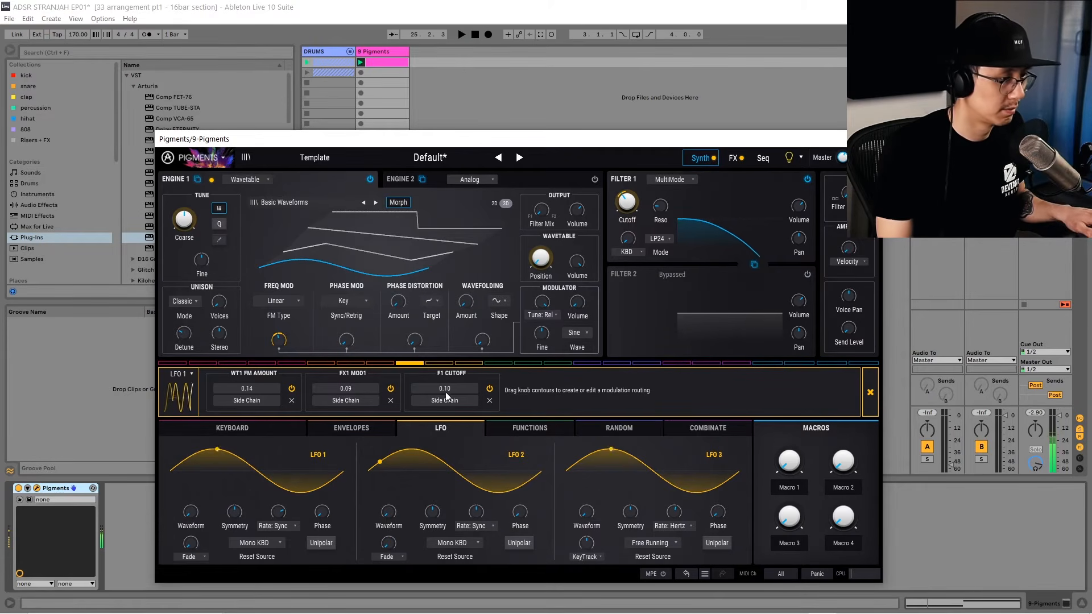
Remove LFO 1's modulation routings from Filter 1's cutoff, the distortion drive and the wavetable FM amount
{"action": "left_click", "coordinate": [489, 401]}
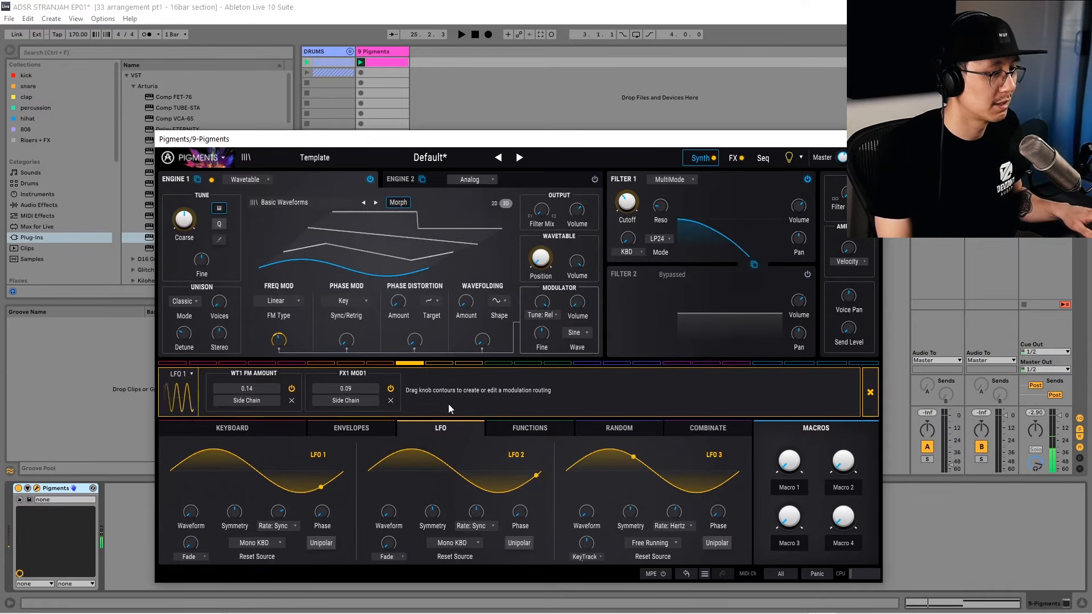
{"action": "left_click", "coordinate": [390, 401]}
{"action": "left_click", "coordinate": [293, 401]}
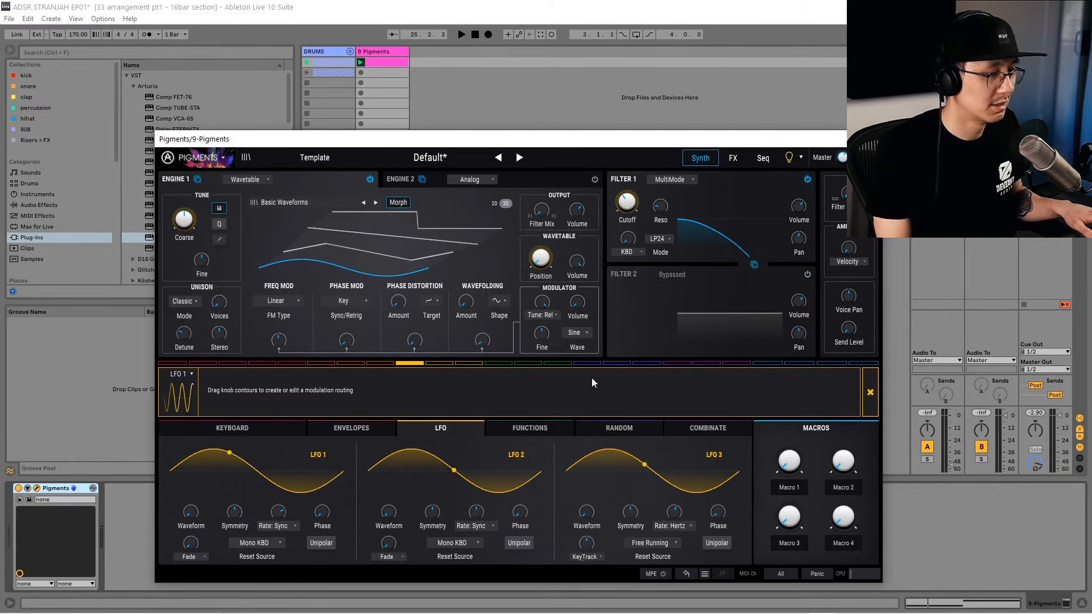
Show the Function 1 modulator in Pigments and change its mode from LFO to Envelope
{"action": "left_click", "coordinate": [498, 363]}
{"action": "left_click", "coordinate": [512, 367]}
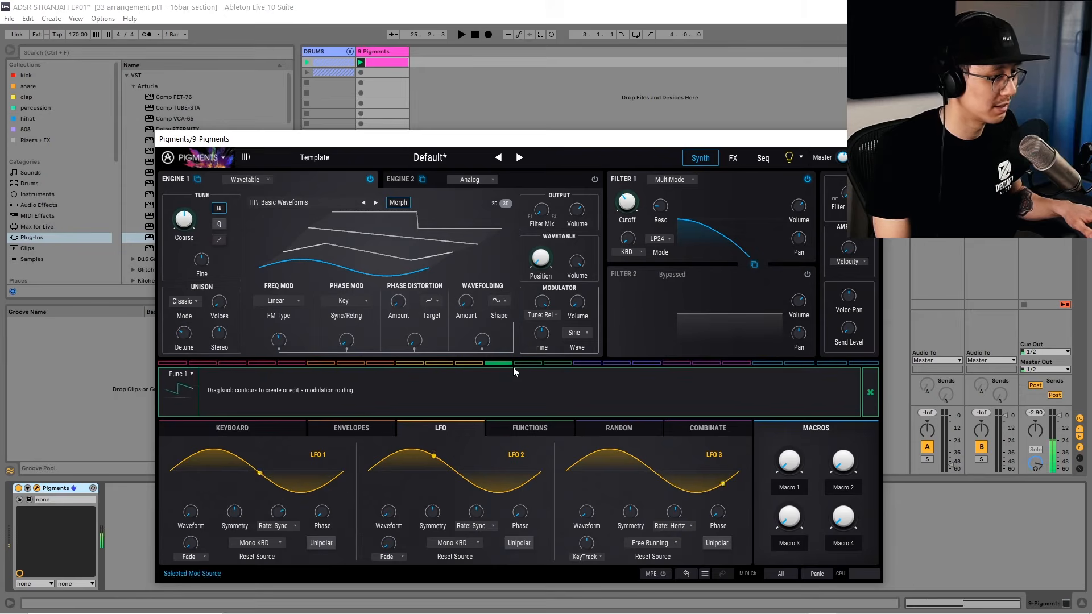
{"action": "left_click", "coordinate": [545, 429]}
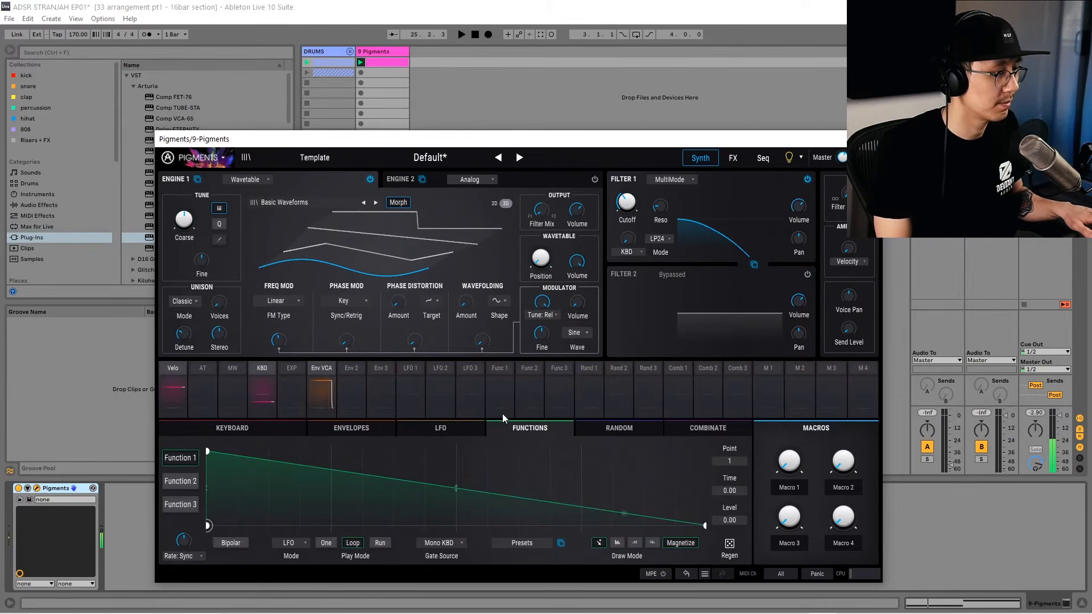
{"action": "left_click_drag", "start_coordinate": [550, 139], "coordinate": [543, 101]}
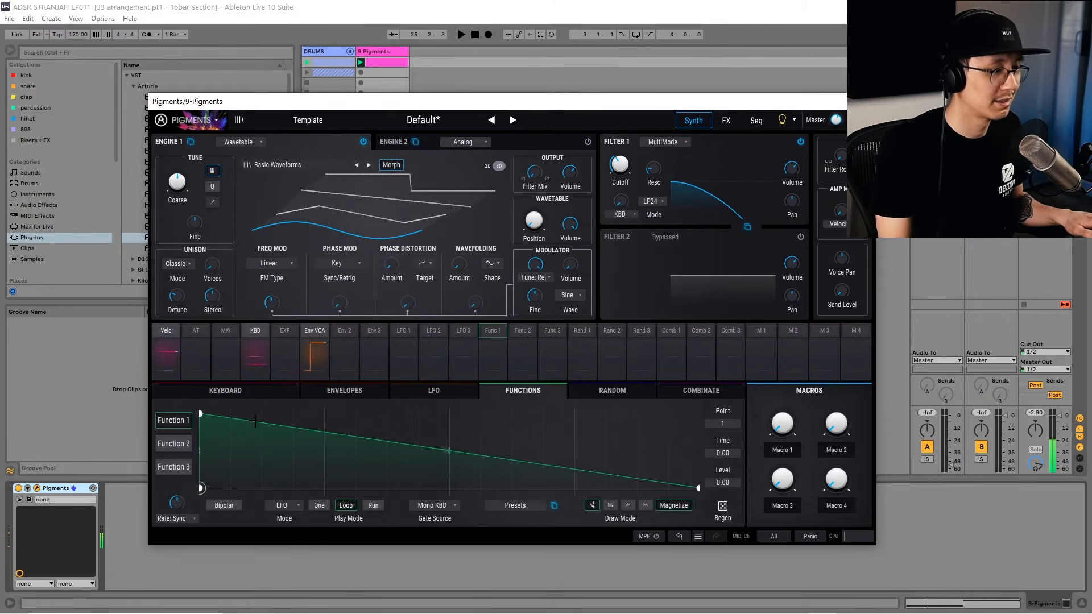
{"action": "left_click", "coordinate": [493, 339]}
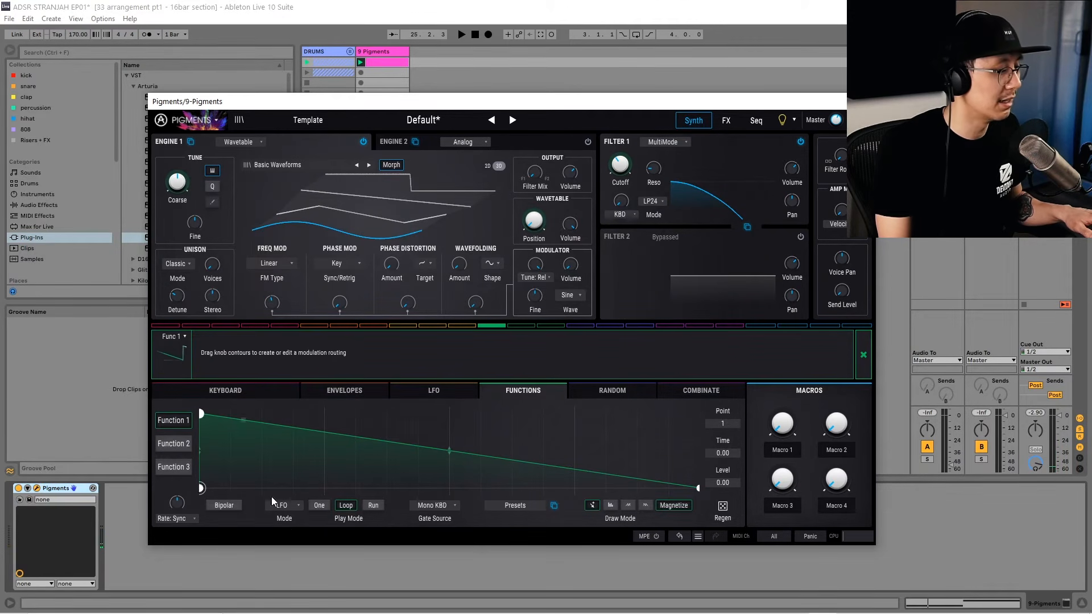
{"action": "mouse_move", "coordinate": [202, 416]}
{"action": "left_mouse_down"}
{"action": "mouse_move", "coordinate": [410, 414]}
{"action": "mouse_move", "coordinate": [200, 414]}
{"action": "left_mouse_up"}
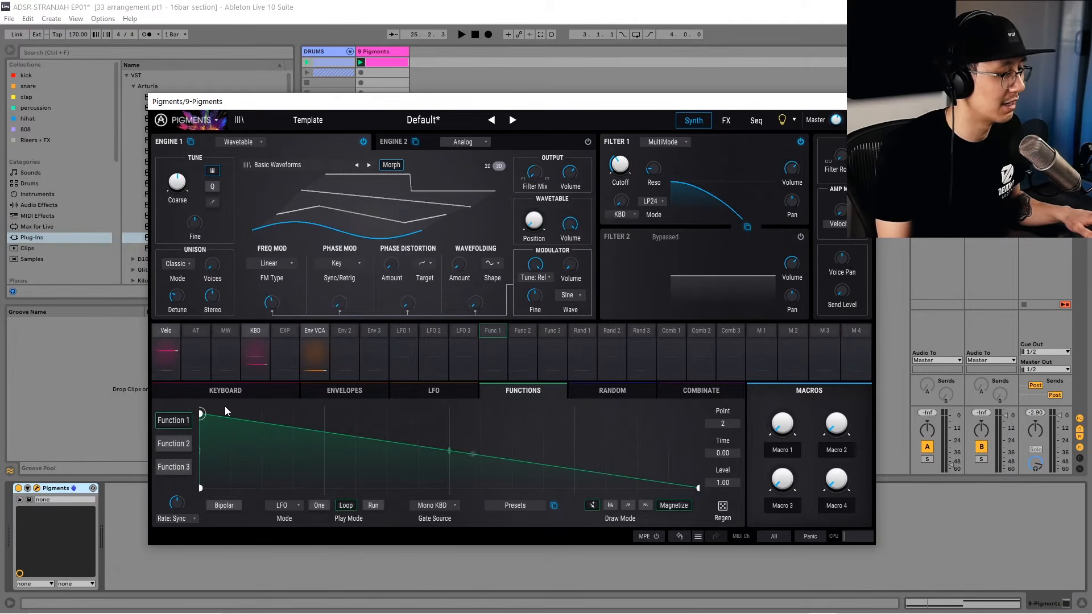
{"action": "left_click", "coordinate": [283, 505]}
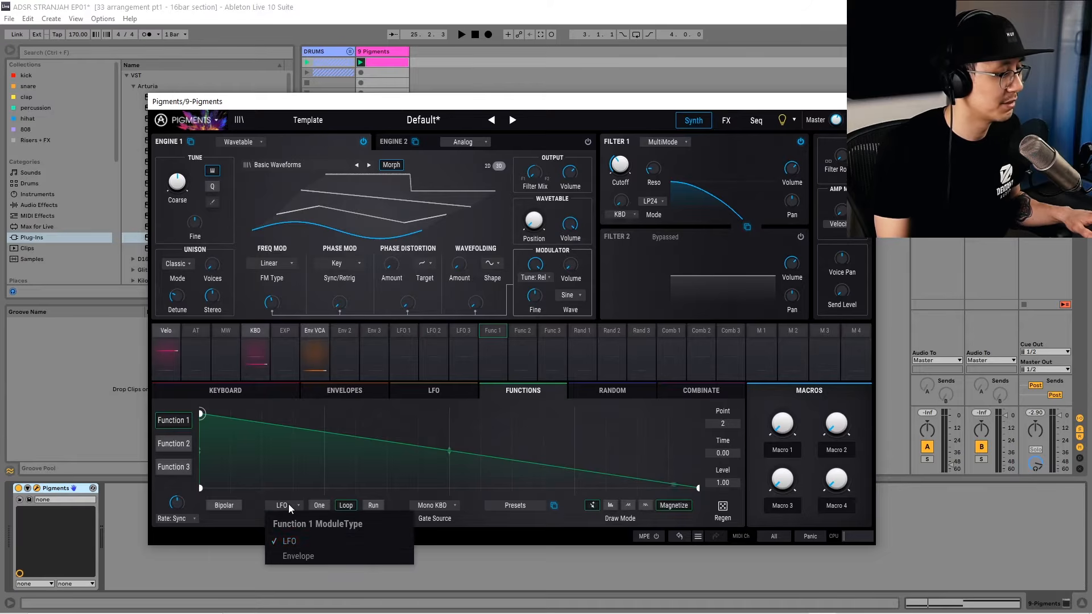
{"action": "left_click", "coordinate": [308, 557]}
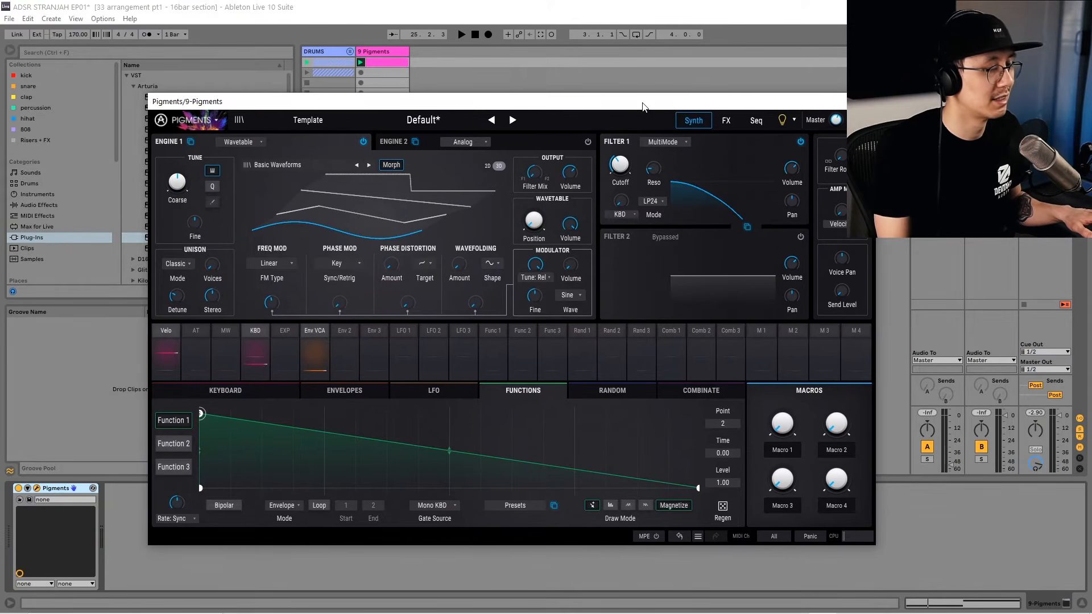
Modulate the wavetable FM amount with Function 1 at a depth of 0.37
{"action": "left_click_drag", "start_coordinate": [643, 106], "coordinate": [636, 100]}
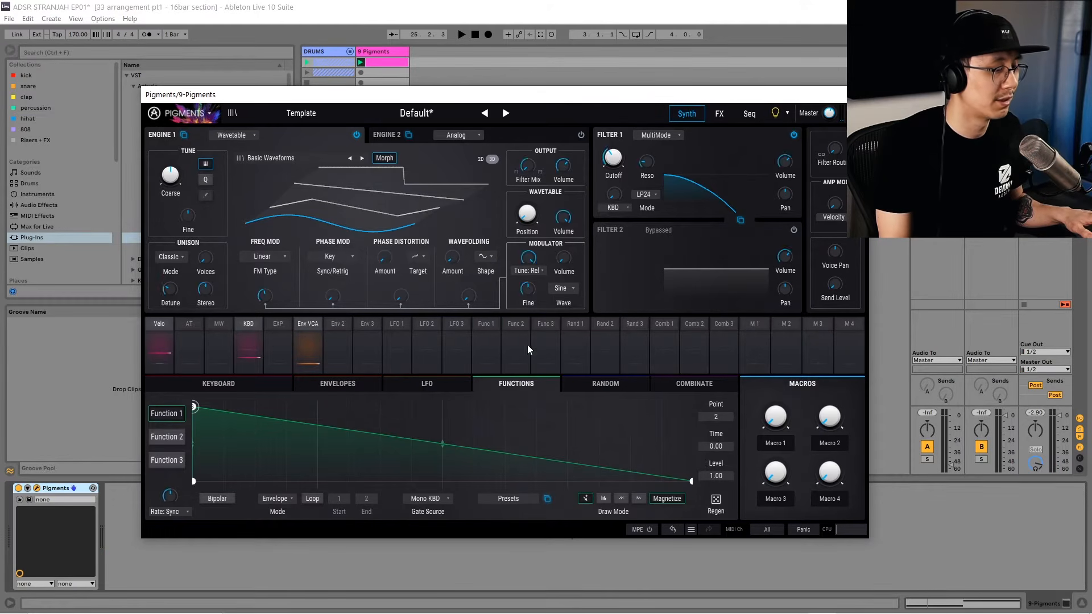
{"action": "left_click", "coordinate": [487, 326]}
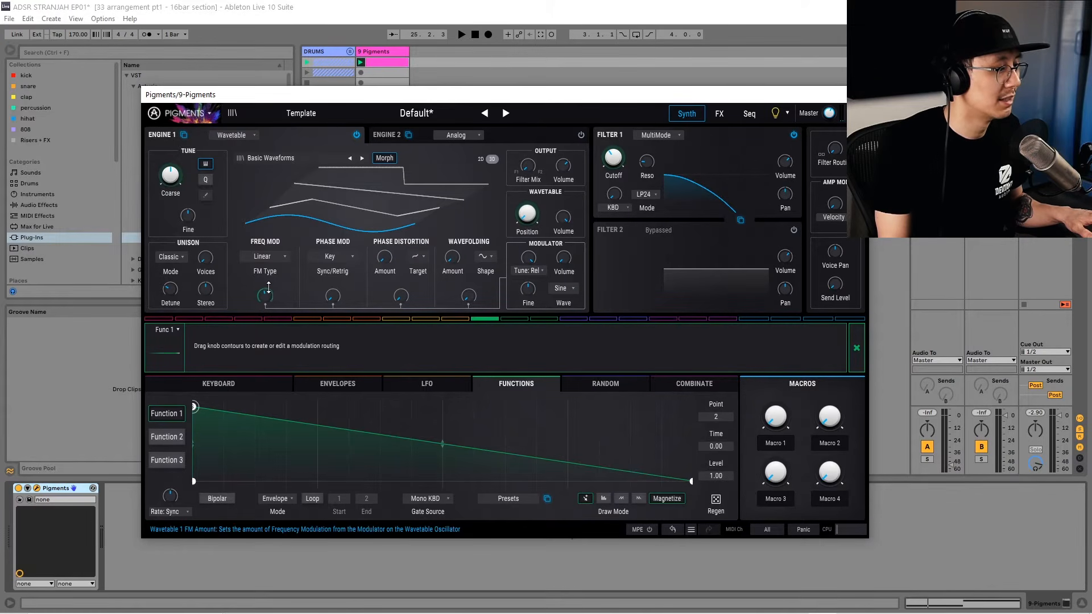
{"action": "left_click_drag", "start_coordinate": [266, 290], "coordinate": [265, 289]}
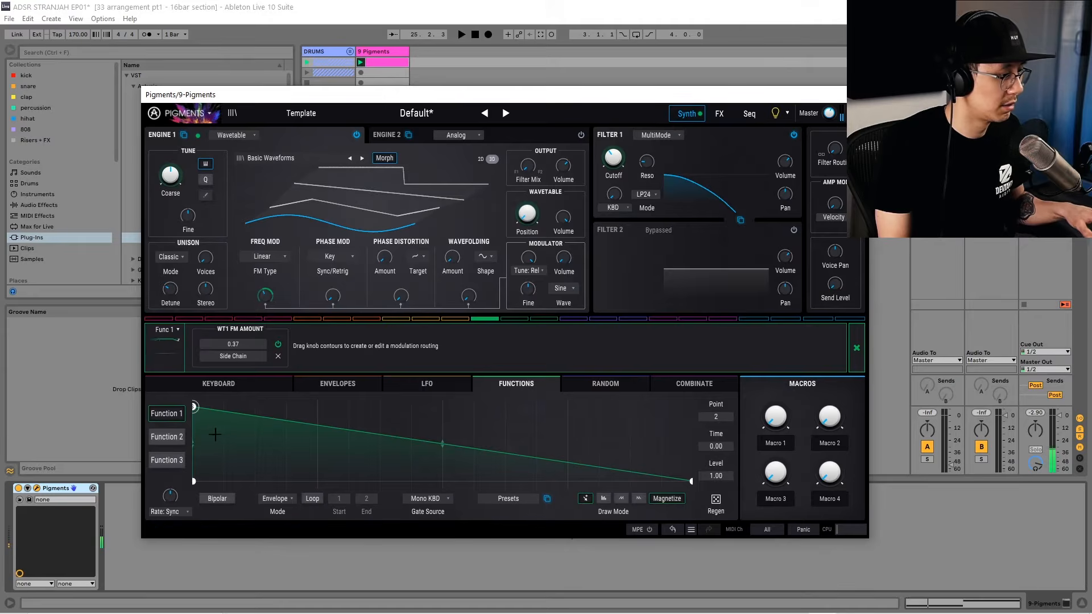
Shape Function 1 as a rise and fall, with its peak at time 0.250 and level 1.00 and no extra point
{"action": "left_click_drag", "start_coordinate": [194, 407], "coordinate": [276, 407]}
{"action": "double_click", "coordinate": [543, 459]}
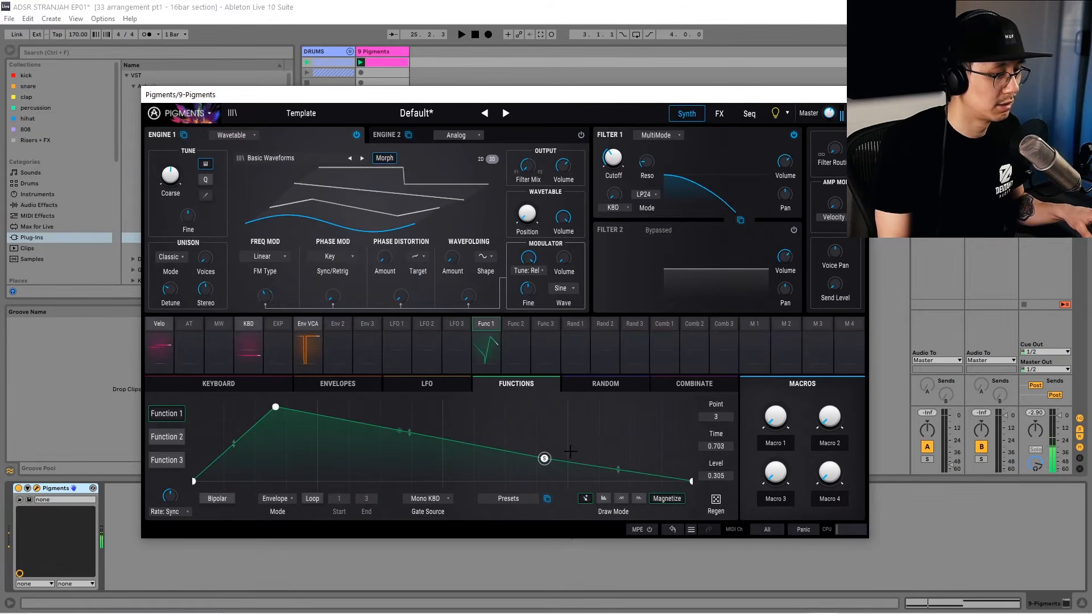
{"action": "left_click_drag", "start_coordinate": [545, 460], "coordinate": [661, 481]}
{"action": "double_click", "coordinate": [661, 481]}
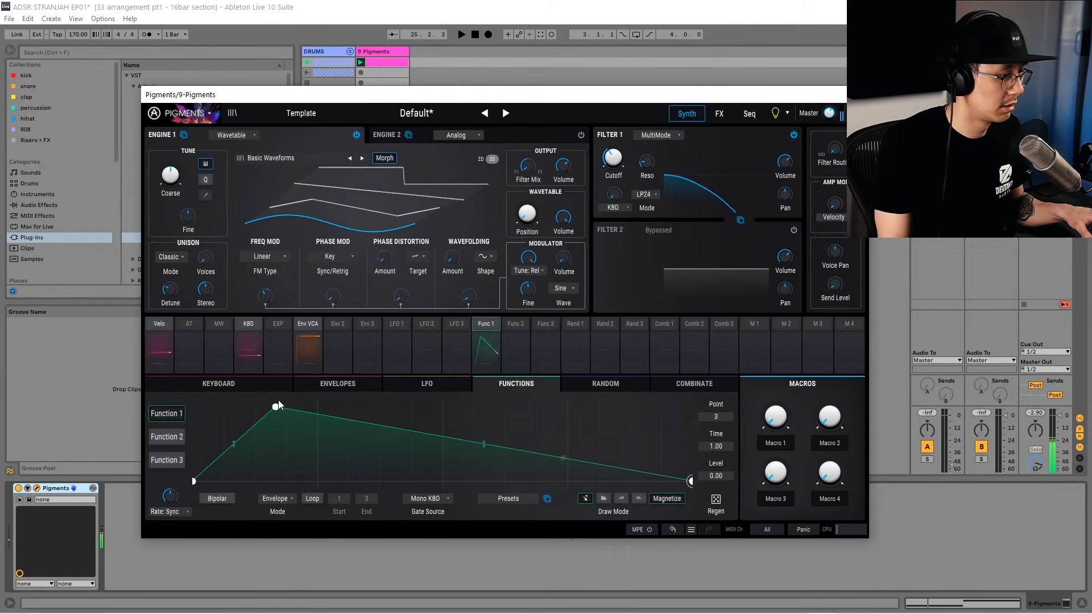
{"action": "left_click_drag", "start_coordinate": [275, 407], "coordinate": [317, 407]}
Lower Filter 1's base cutoff and modulate the cutoff with Function 1 at a depth of 0.43
{"action": "mouse_move", "coordinate": [265, 295]}
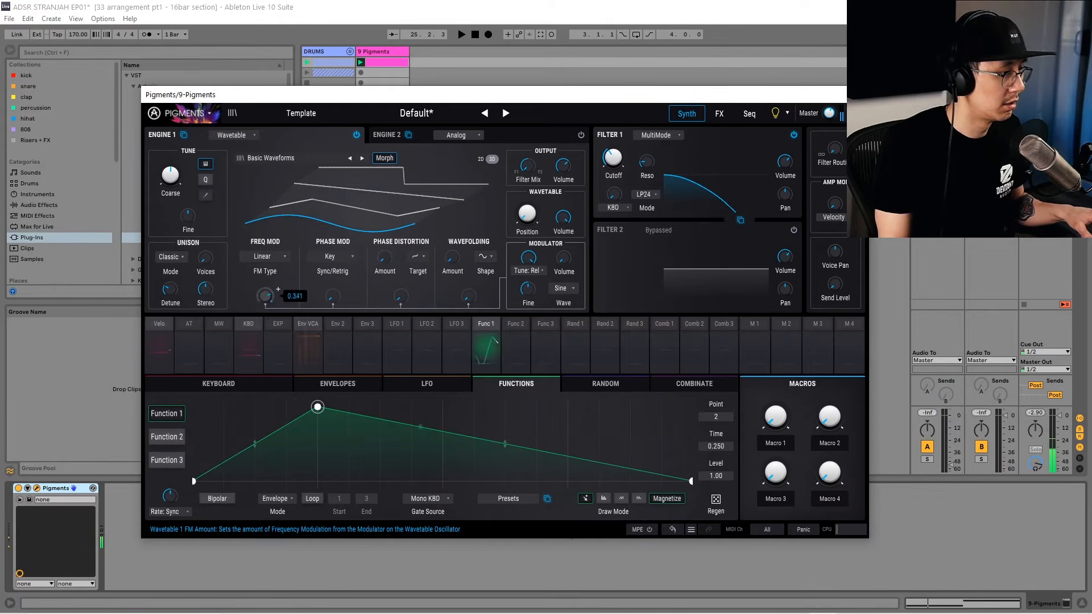
{"action": "mouse_move", "coordinate": [625, 146]}
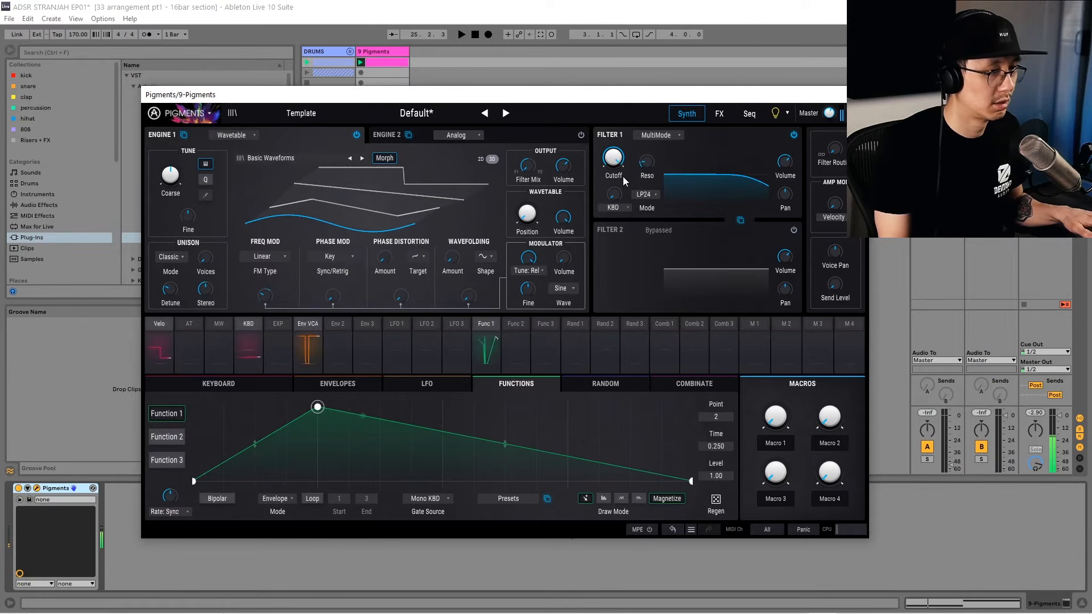
{"action": "left_click_drag", "start_coordinate": [617, 164], "coordinate": [617, 200]}
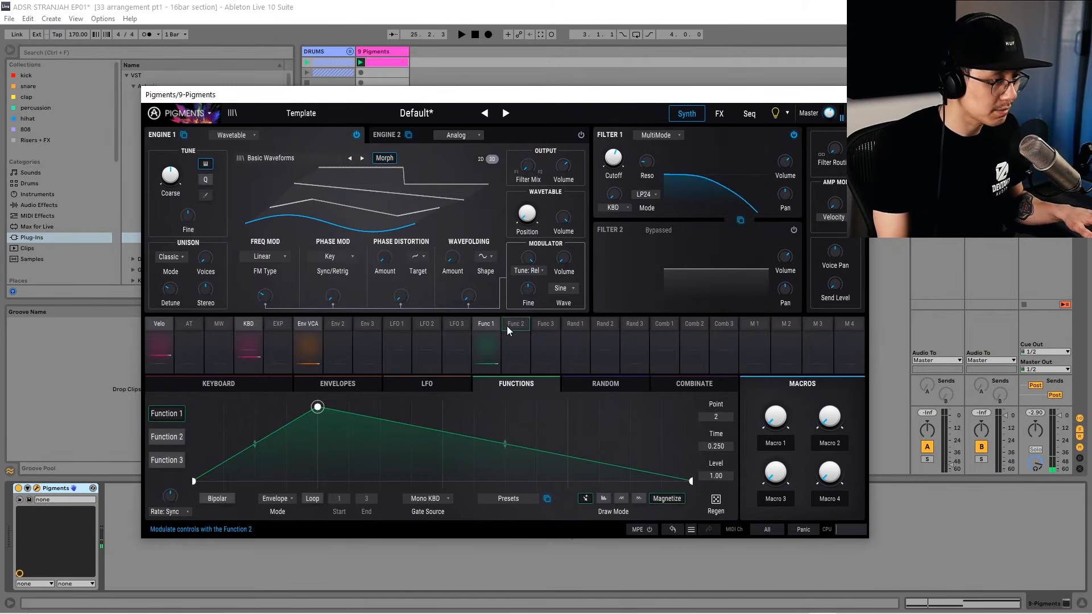
{"action": "left_click", "coordinate": [490, 325]}
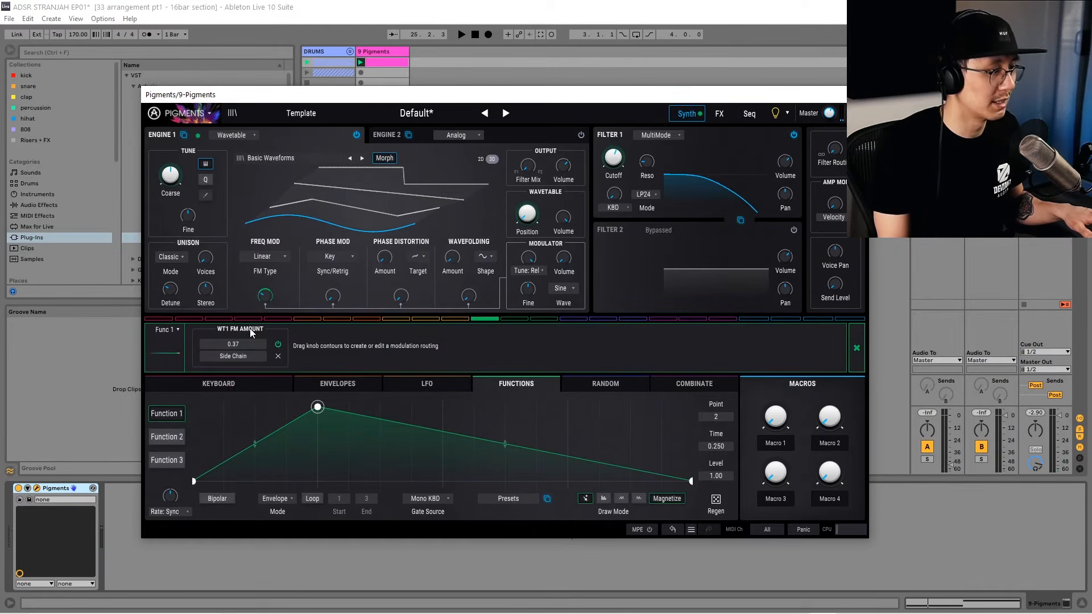
{"action": "left_click_drag", "start_coordinate": [617, 146], "coordinate": [617, 136]}
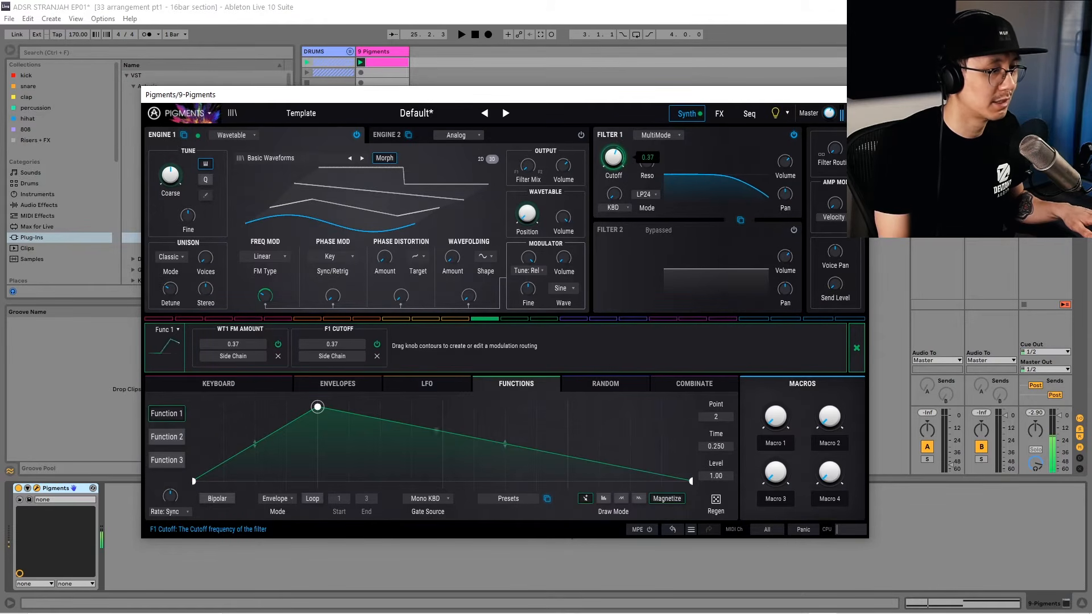
{"action": "left_click_drag", "start_coordinate": [617, 144], "coordinate": [646, 147]}
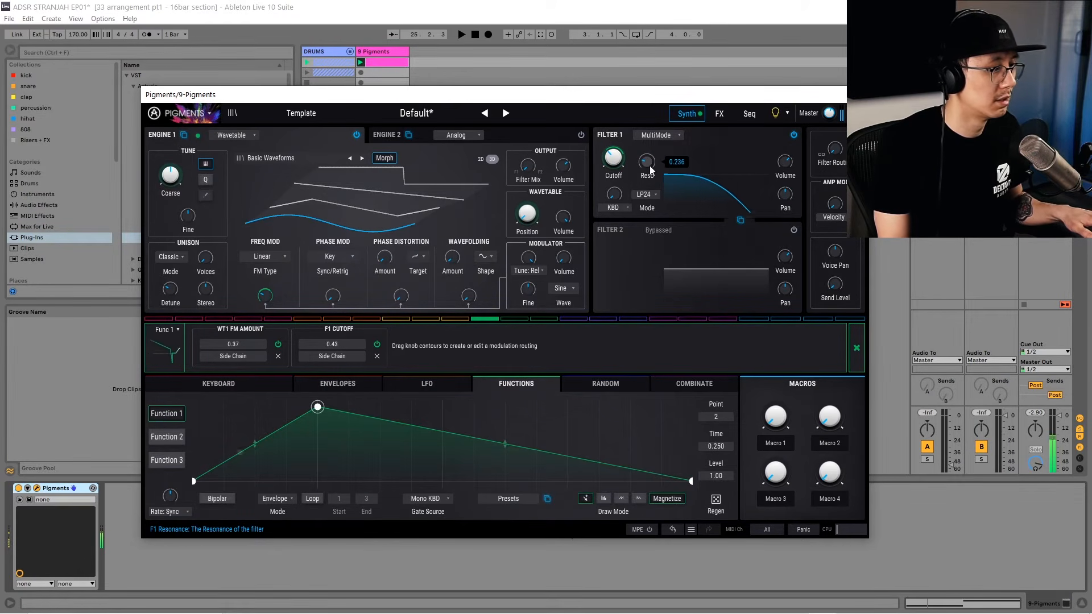
Modulate the drive of the Bus A distortion with Function 1 at a depth of 0.29
{"action": "left_click", "coordinate": [719, 115]}
{"action": "mouse_move", "coordinate": [234, 269]}
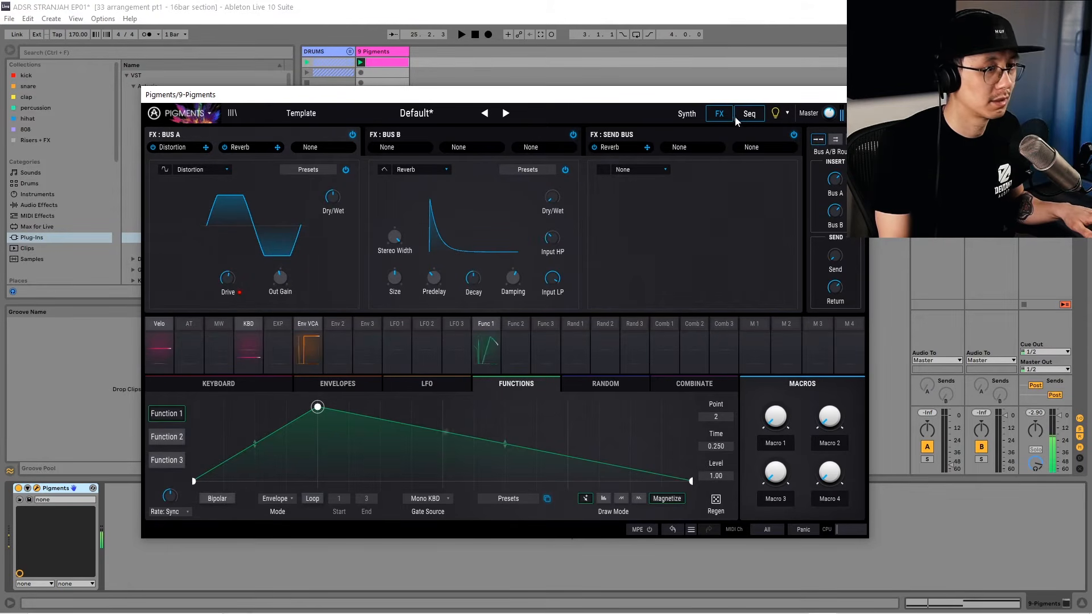
{"action": "mouse_move", "coordinate": [486, 332]}
{"action": "mouse_move", "coordinate": [236, 277]}
{"action": "left_mouse_down"}
{"action": "mouse_move", "coordinate": [236, 267]}
{"action": "mouse_move", "coordinate": [229, 297]}
{"action": "mouse_move", "coordinate": [235, 268]}
{"action": "left_mouse_up"}
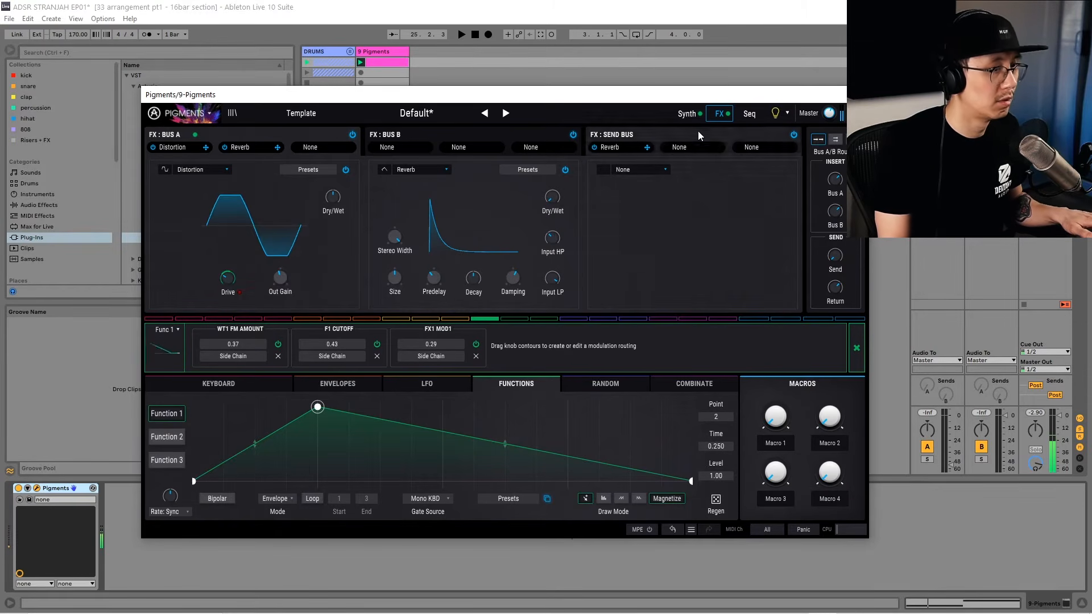
Set Function 1's modulation depth on the wavetable FM amount to 0.33 and close the Pigments window
{"action": "left_click", "coordinate": [690, 116]}
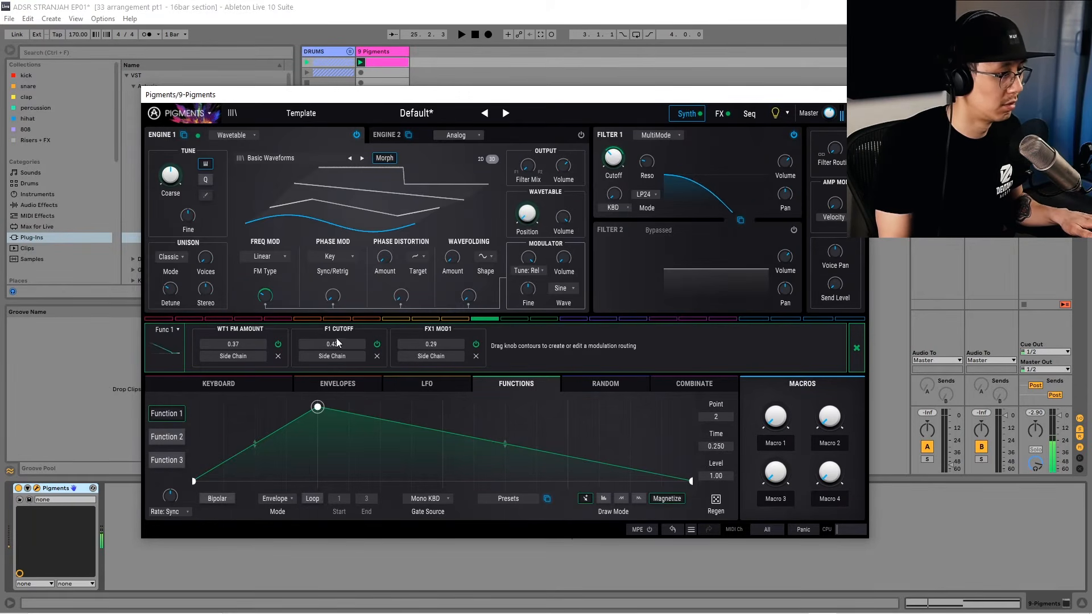
{"action": "mouse_move", "coordinate": [532, 265]}
{"action": "mouse_move", "coordinate": [265, 296]}
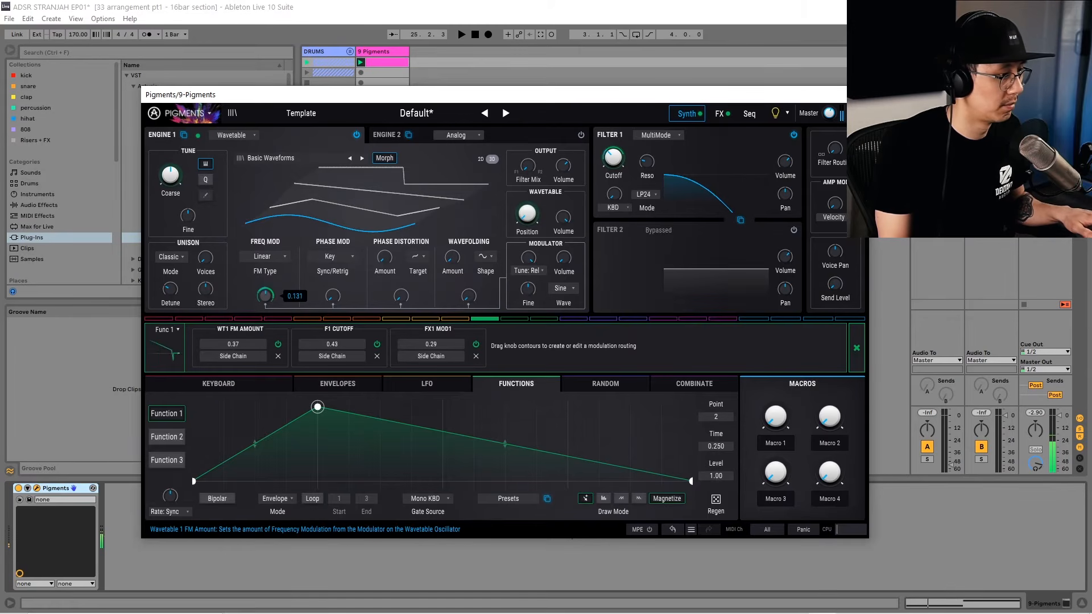
{"action": "left_click_drag", "start_coordinate": [265, 296], "coordinate": [265, 297]}
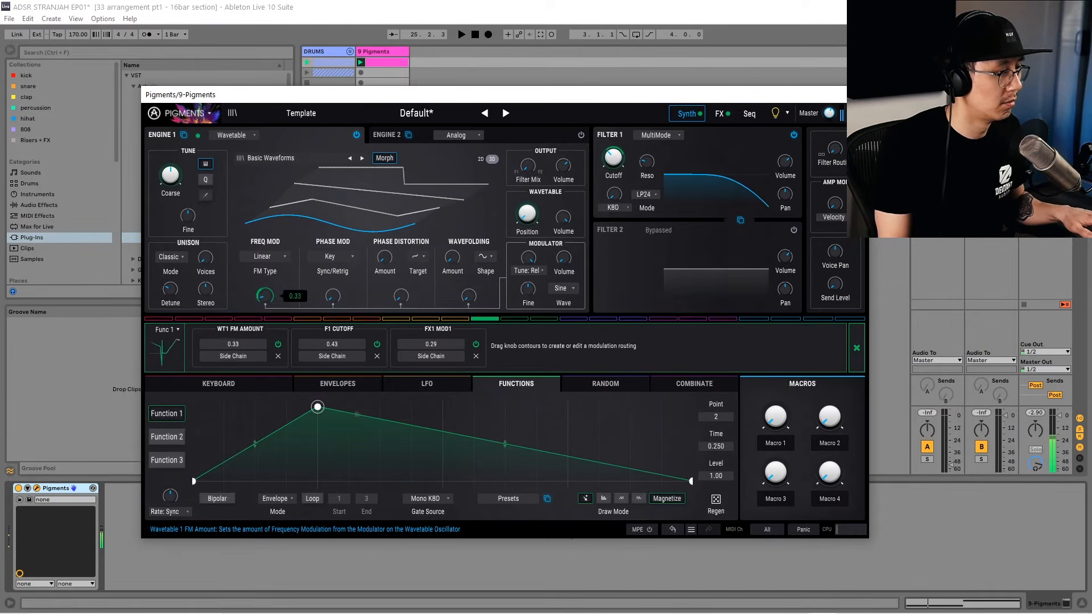
{"action": "left_click", "coordinate": [855, 95]}
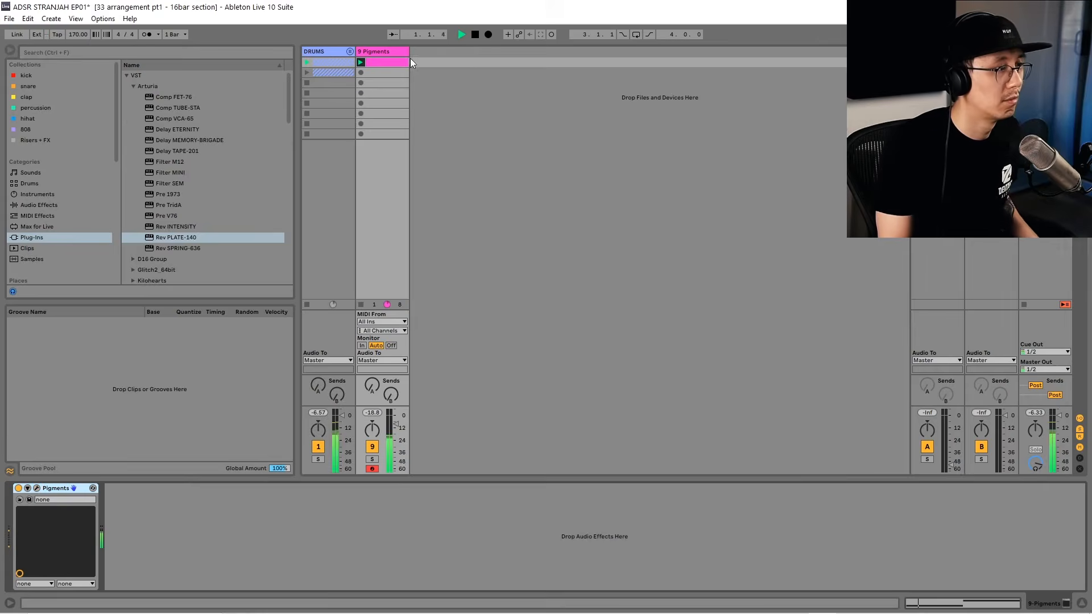
Rework bar 2 of the Pigments clip into a one-beat G#0, a one-beat F0 and a two-beat E0, and play it with the drums
{"action": "double_click", "coordinate": [387, 62]}
{"action": "left_click", "coordinate": [680, 436]}
{"action": "mouse_move", "coordinate": [682, 436]}
{"action": "left_mouse_down"}
{"action": "mouse_move", "coordinate": [679, 485]}
{"action": "mouse_move", "coordinate": [673, 417]}
{"action": "mouse_move", "coordinate": [673, 428]}
{"action": "left_mouse_up"}
{"action": "key", "text": "space"}
{"action": "key", "text": "space"}
{"action": "left_click_drag", "start_coordinate": [1082, 427], "coordinate": [895, 483]}
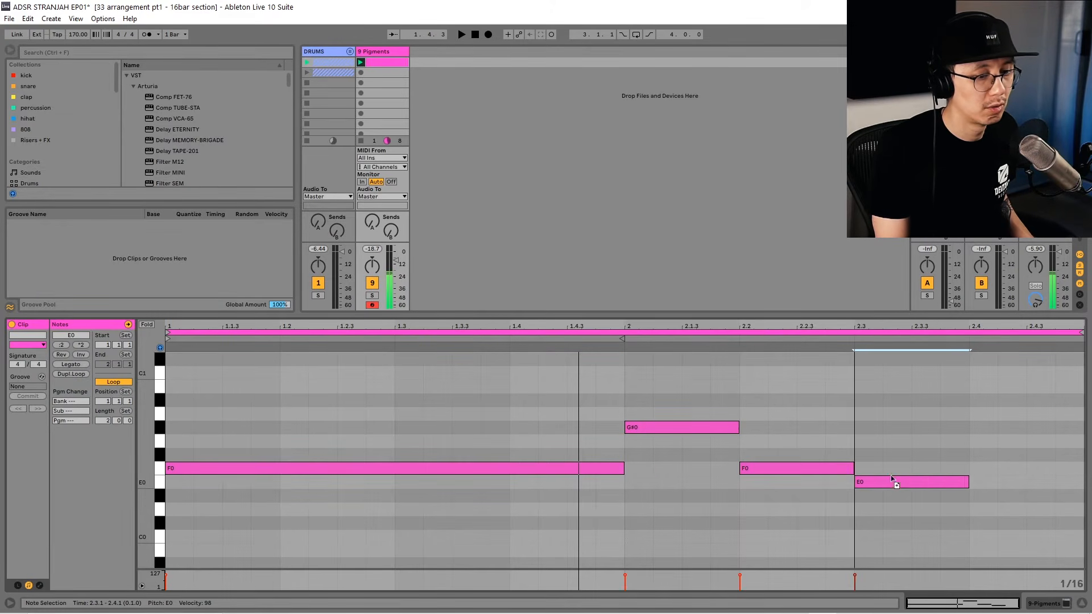
{"action": "left_click_drag", "start_coordinate": [969, 481], "coordinate": [1082, 482]}
{"action": "key", "text": "space"}
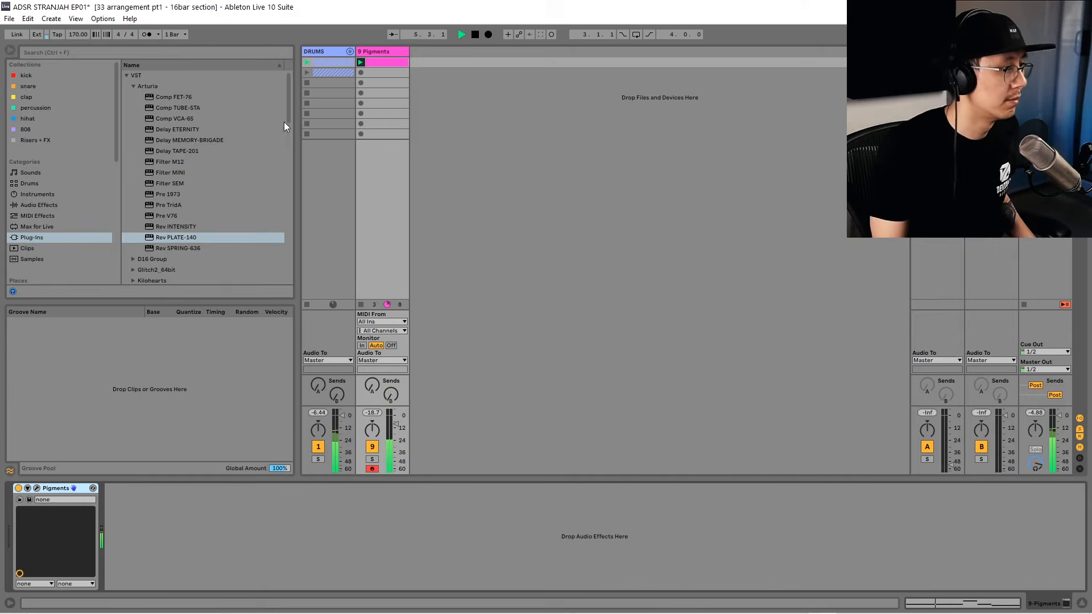
Find SerumFX_x64 among the plug-ins and add it after Pigments on the 9 Pigments track
{"action": "left_click_drag", "start_coordinate": [290, 117], "coordinate": [289, 254]}
{"action": "left_click", "coordinate": [170, 243]}
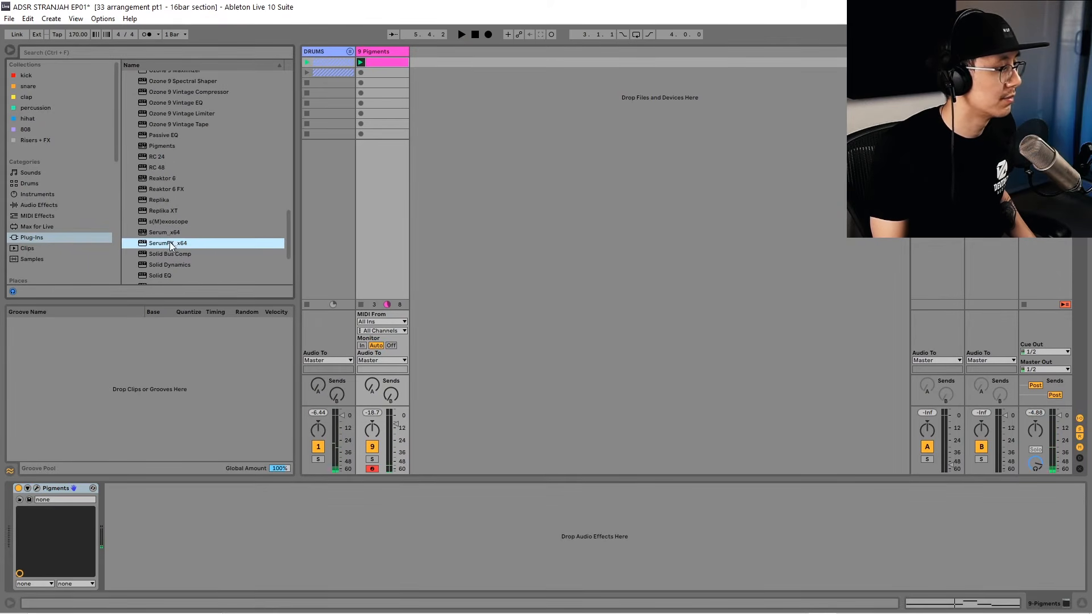
{"action": "left_click", "coordinate": [167, 233]}
{"action": "left_click", "coordinate": [168, 243]}
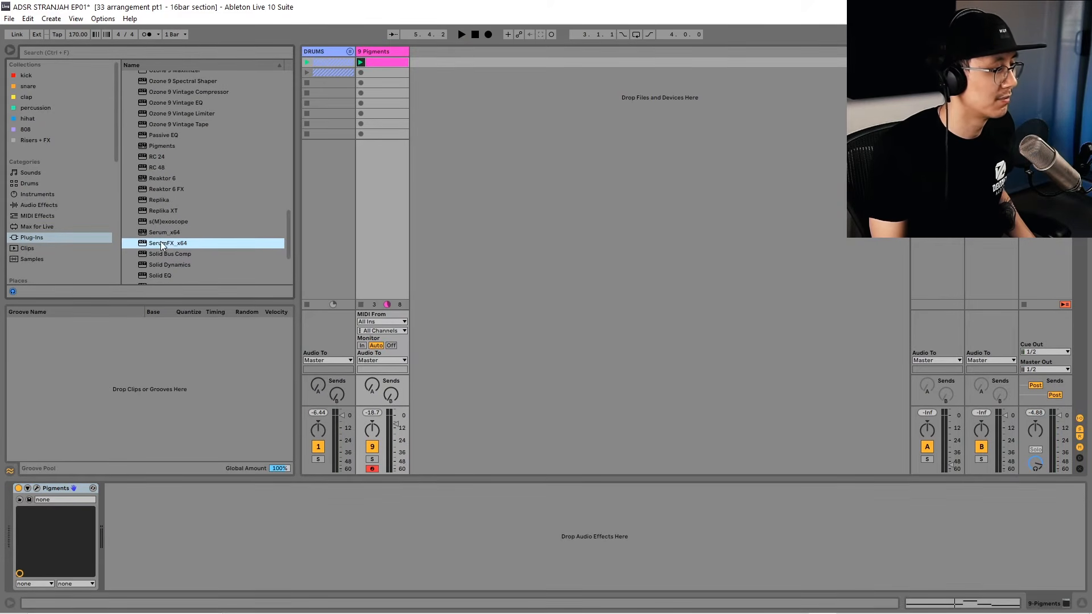
{"action": "left_click_drag", "start_coordinate": [162, 244], "coordinate": [209, 575]}
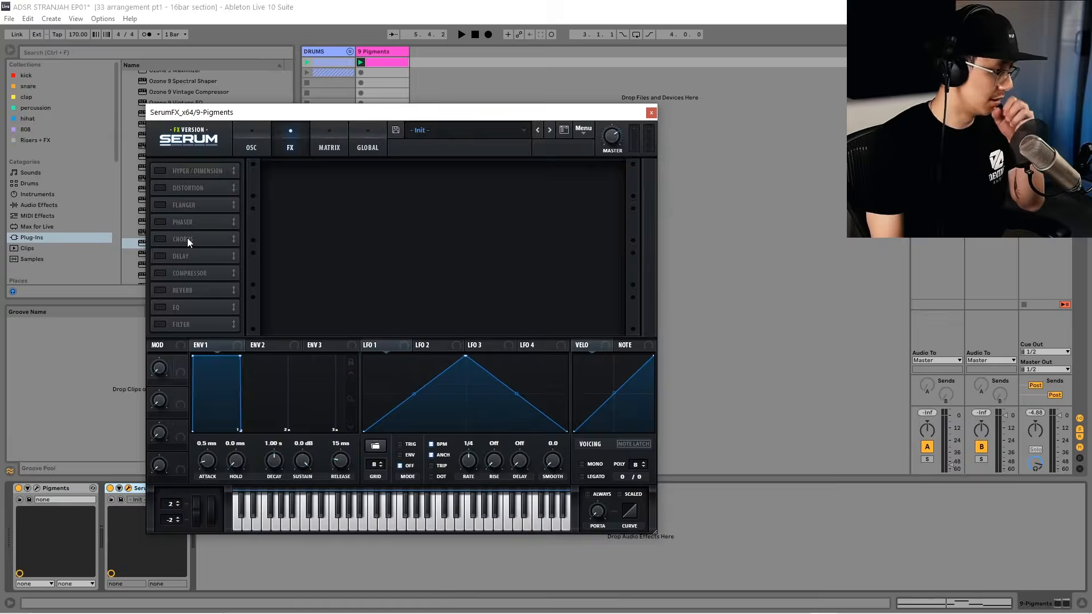
Enable the Distortion module in Serum FX and set its drive to 79% while the loop plays
{"action": "left_click_drag", "start_coordinate": [302, 111], "coordinate": [430, 111]}
{"action": "key", "text": "space"}
{"action": "left_click", "coordinate": [296, 186]}
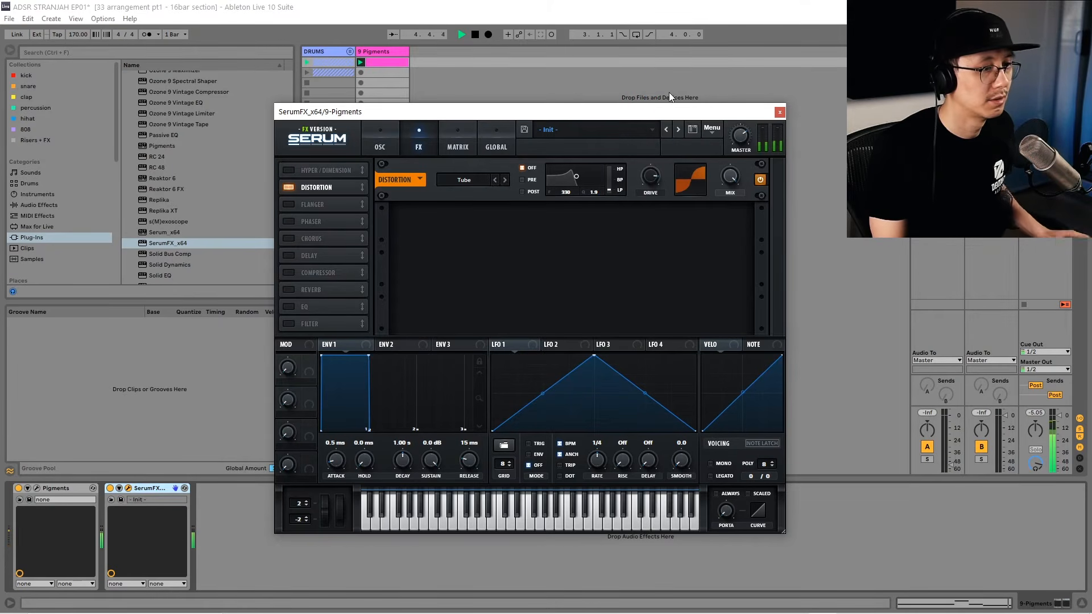
{"action": "left_click_drag", "start_coordinate": [660, 181], "coordinate": [660, 190]}
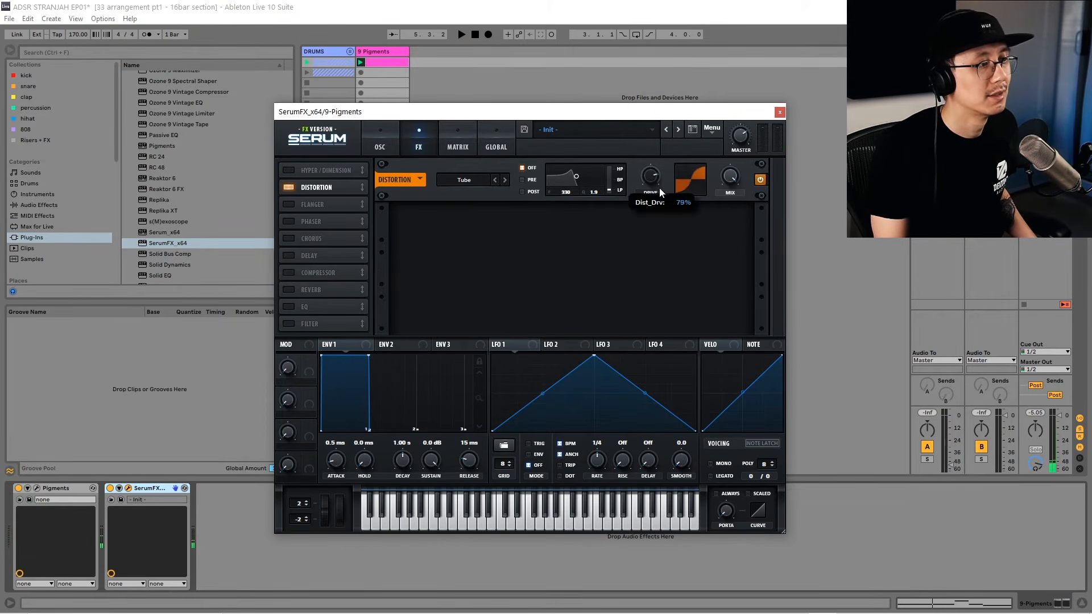
{"action": "key", "text": "space"}
Play the loop while reviewing the modulator, the Filter 1 cutoff and Engine 2 in Pigments
{"action": "left_click", "coordinate": [38, 488]}
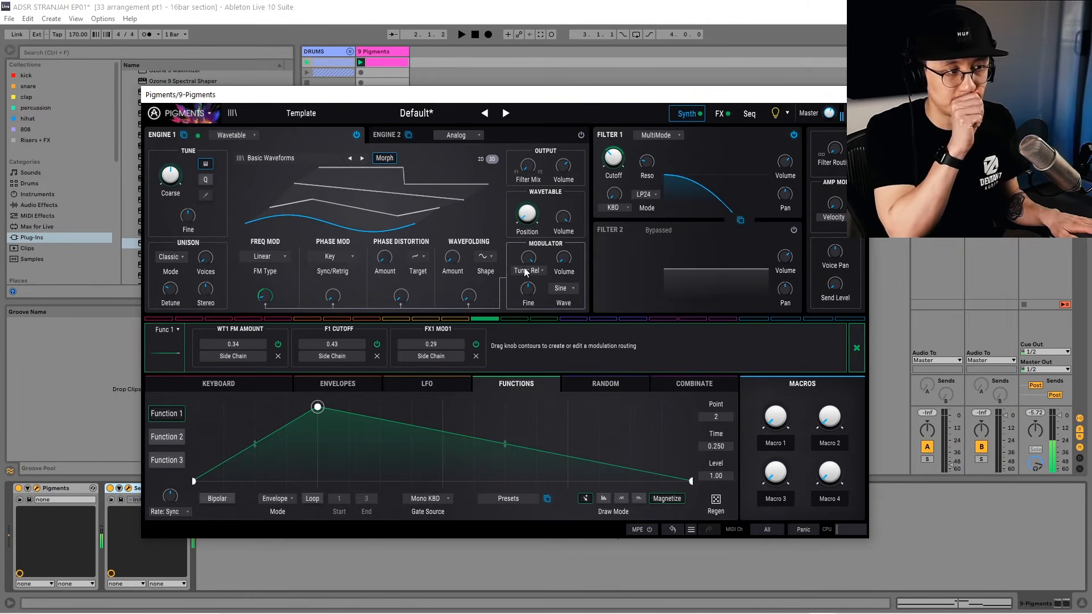
{"action": "left_click_drag", "start_coordinate": [563, 259], "coordinate": [564, 257]}
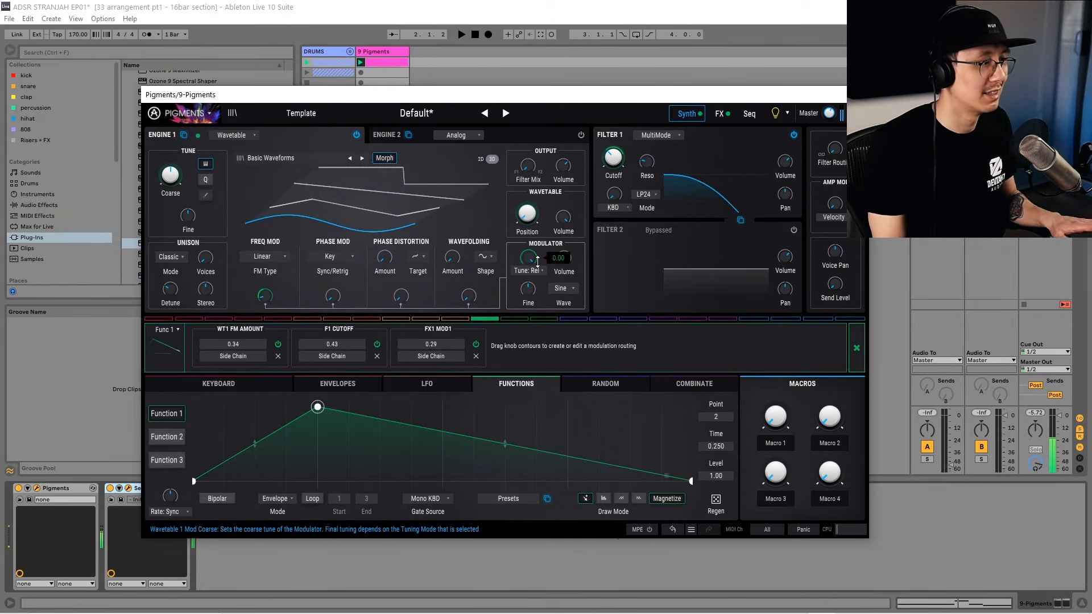
{"action": "key", "text": "space"}
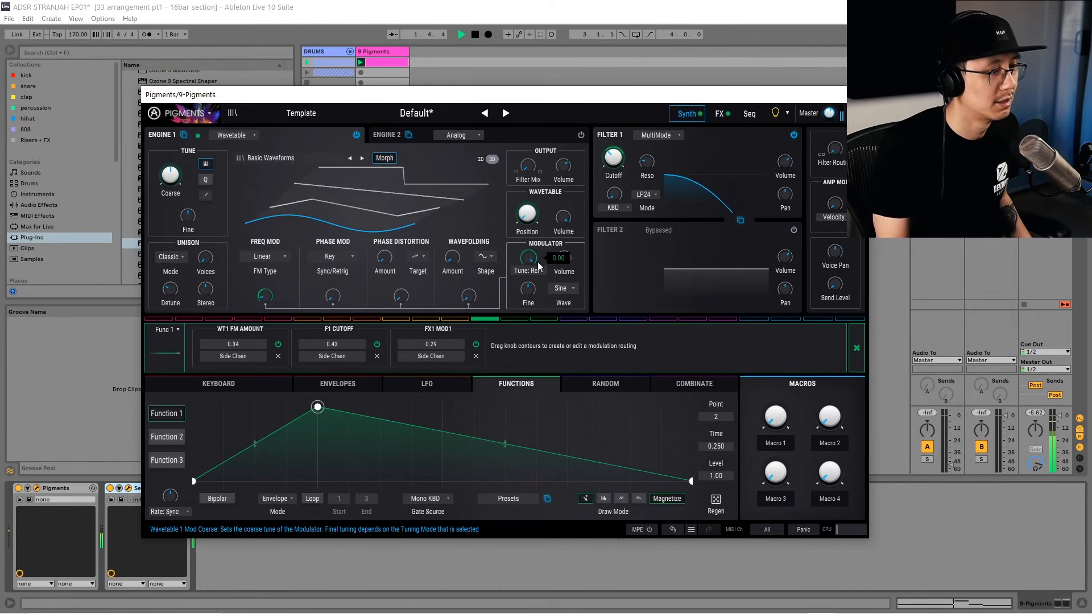
{"action": "mouse_move", "coordinate": [614, 157]}
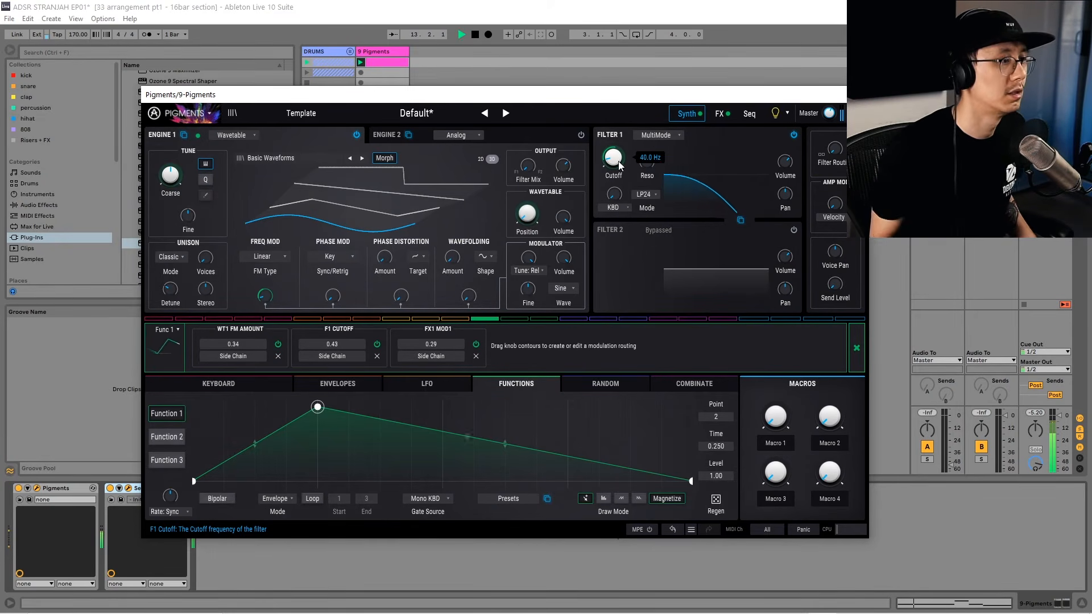
{"action": "left_click", "coordinate": [388, 135]}
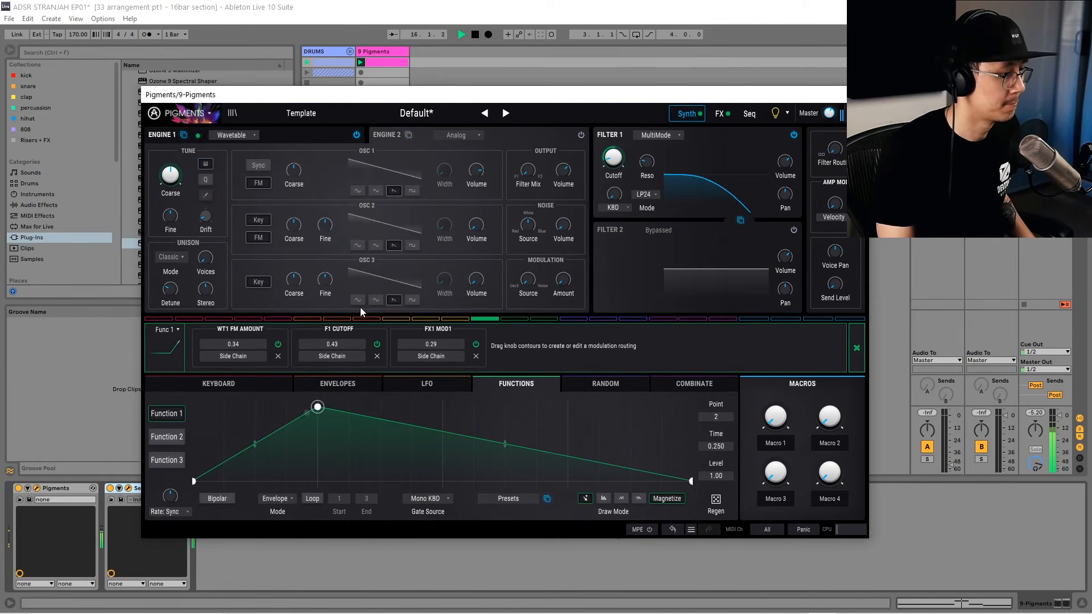
Bend Function 1's rising segment into a slightly concave curve while playing the loop
{"action": "mouse_move", "coordinate": [255, 444]}
{"action": "left_mouse_down"}
{"action": "mouse_move", "coordinate": [255, 470]}
{"action": "mouse_move", "coordinate": [255, 439]}
{"action": "left_mouse_up"}
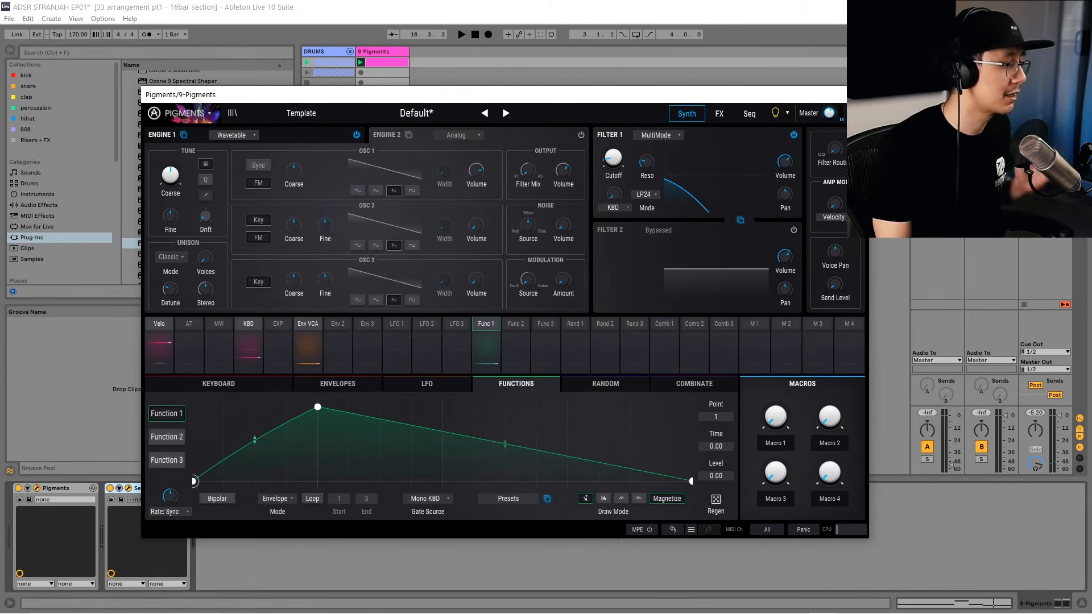
{"action": "mouse_move", "coordinate": [255, 441]}
{"action": "left_mouse_down"}
{"action": "mouse_move", "coordinate": [255, 463]}
{"action": "mouse_move", "coordinate": [255, 450]}
{"action": "left_mouse_up"}
{"action": "key", "text": "space"}
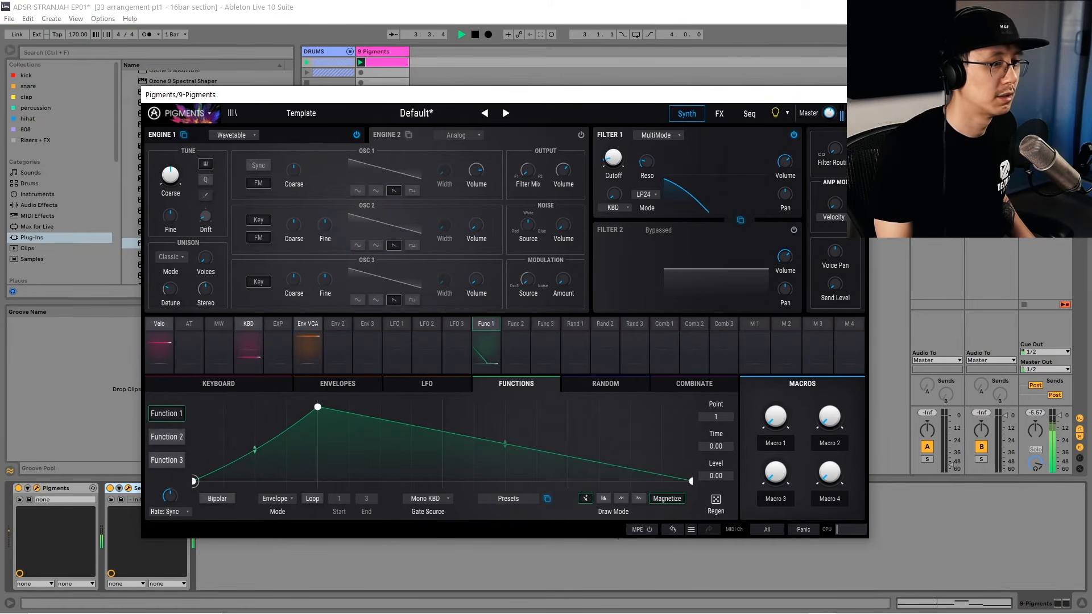
{"action": "left_click_drag", "start_coordinate": [255, 449], "coordinate": [255, 447]}
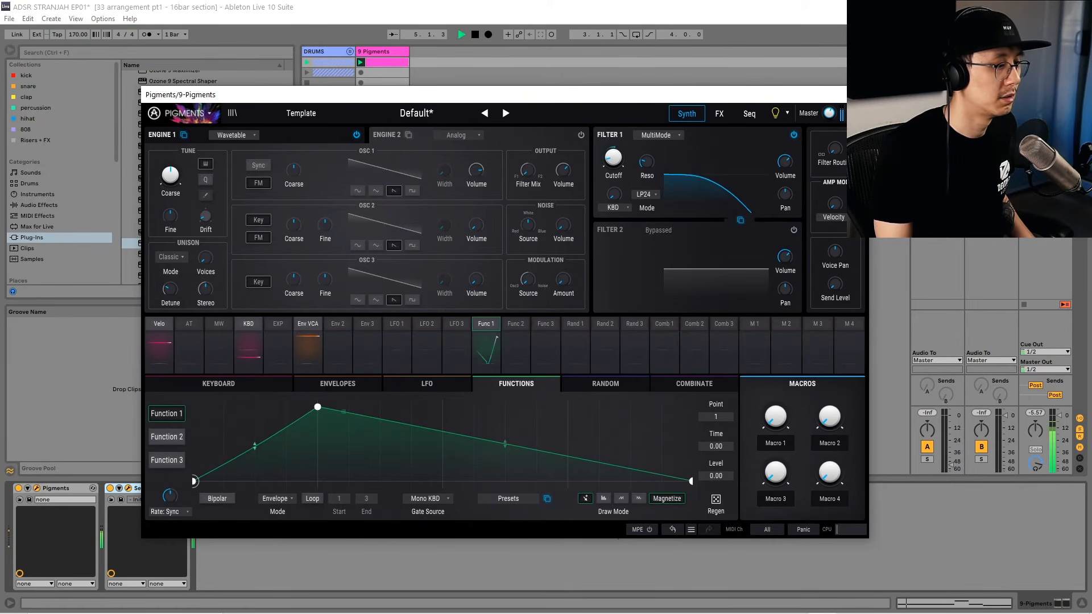
{"action": "key", "text": "space"}
Modulate the Filter 1 cutoff with LFO 1 at a depth of 0.09 while playing the loop
{"action": "left_click", "coordinate": [408, 329]}
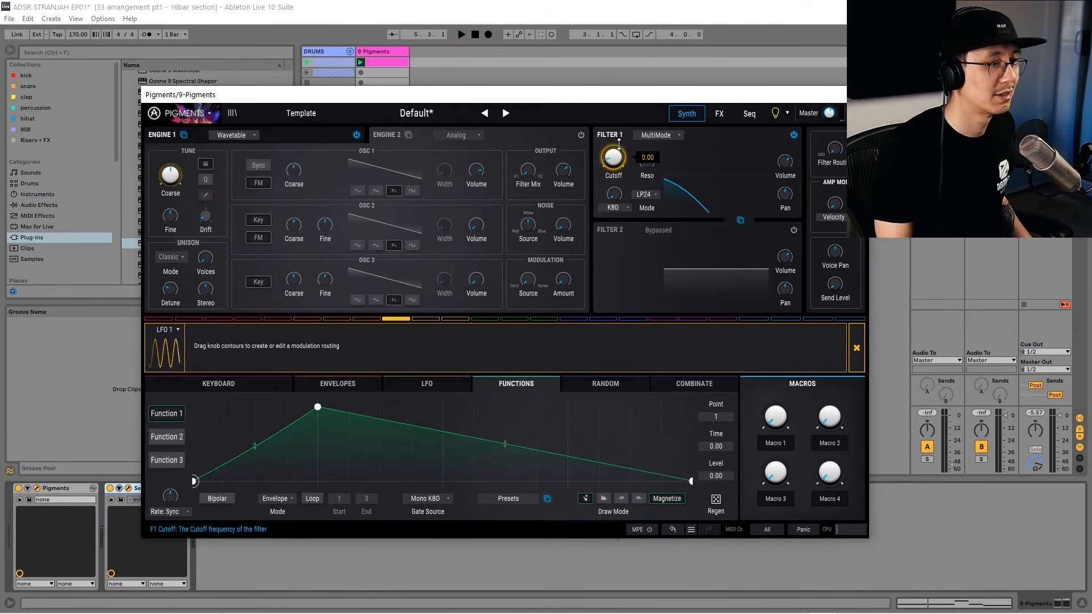
{"action": "left_click_drag", "start_coordinate": [620, 142], "coordinate": [619, 135]}
{"action": "key", "text": "space"}
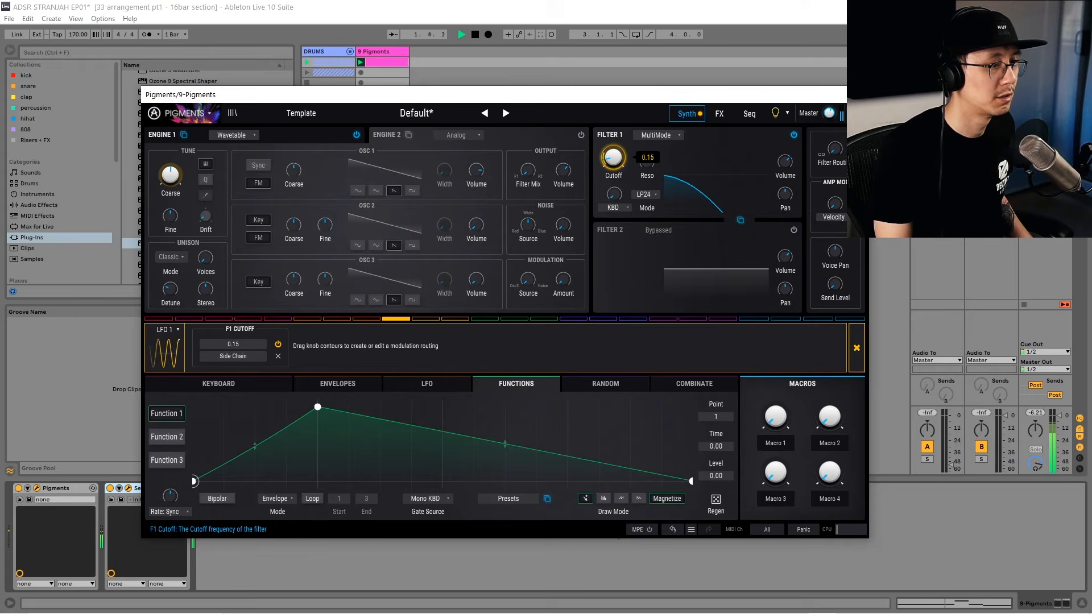
{"action": "left_click_drag", "start_coordinate": [620, 135], "coordinate": [620, 137]}
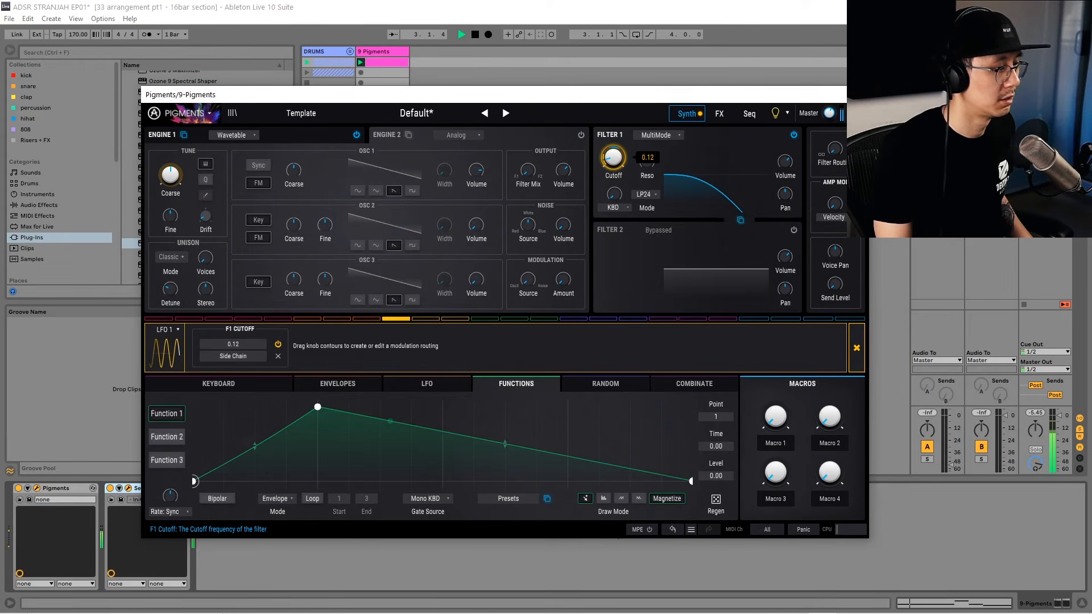
{"action": "left_click_drag", "start_coordinate": [619, 137], "coordinate": [620, 140]}
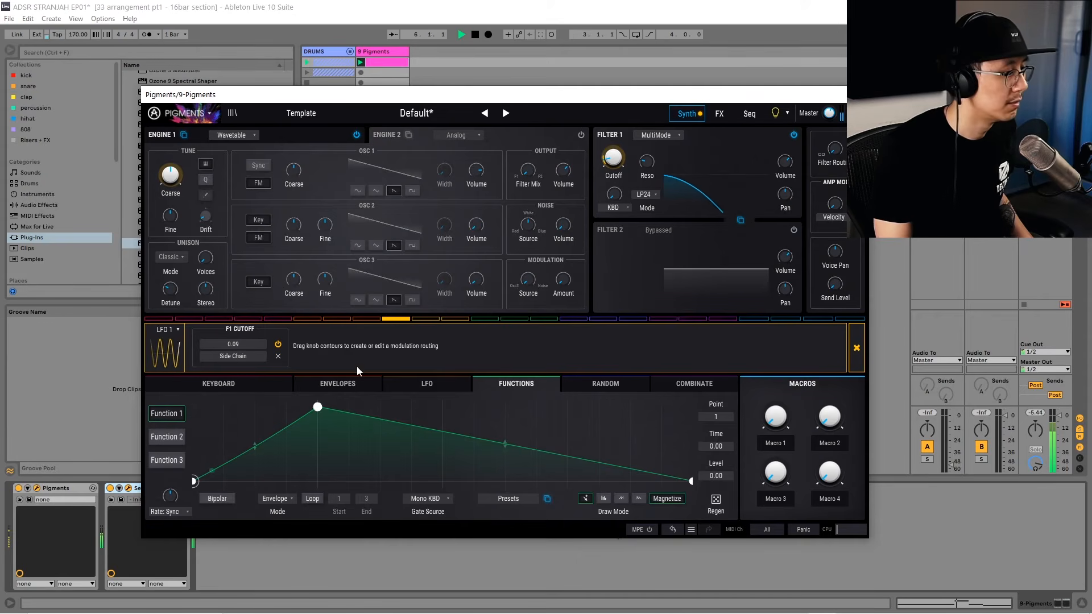
Set LFO 1's rate to 1/8 with Sync Triplets as its rate type and play the loop
{"action": "left_click", "coordinate": [424, 383]}
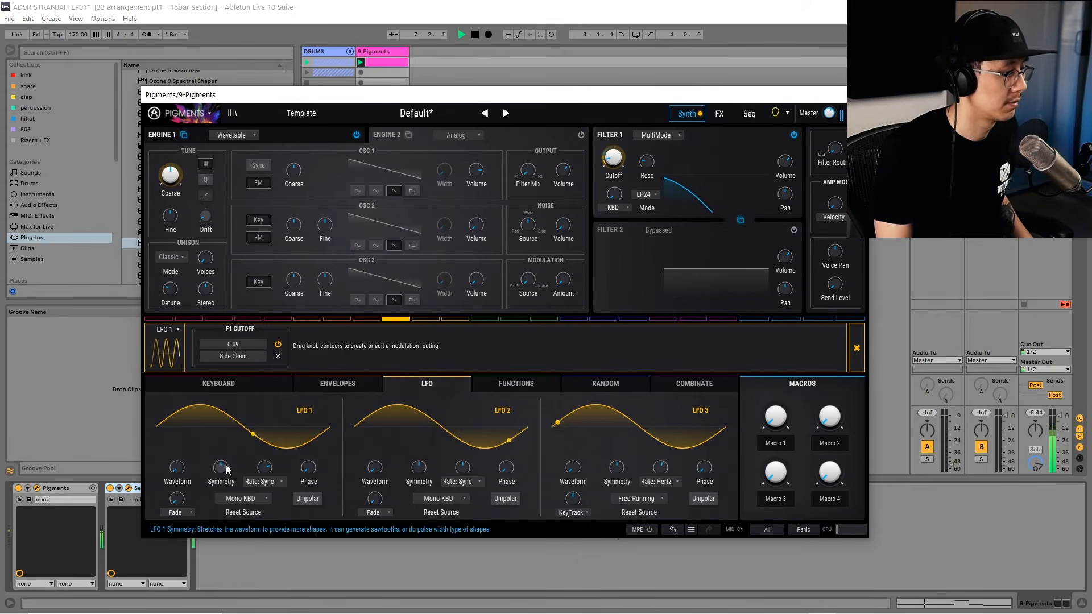
{"action": "left_click_drag", "start_coordinate": [263, 469], "coordinate": [263, 461]}
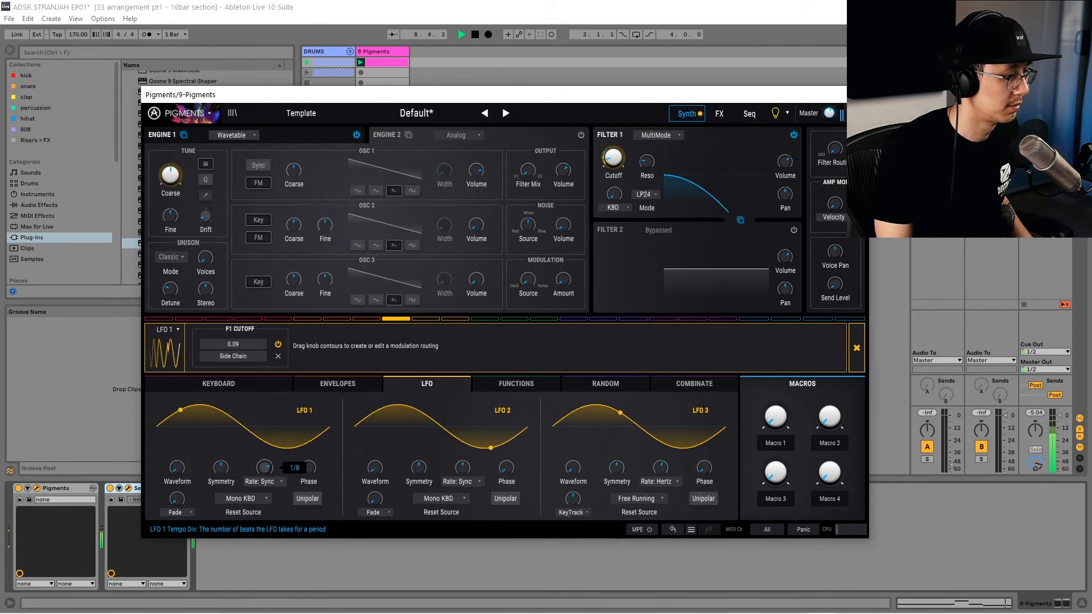
{"action": "key", "text": "space"}
{"action": "left_click", "coordinate": [261, 482]}
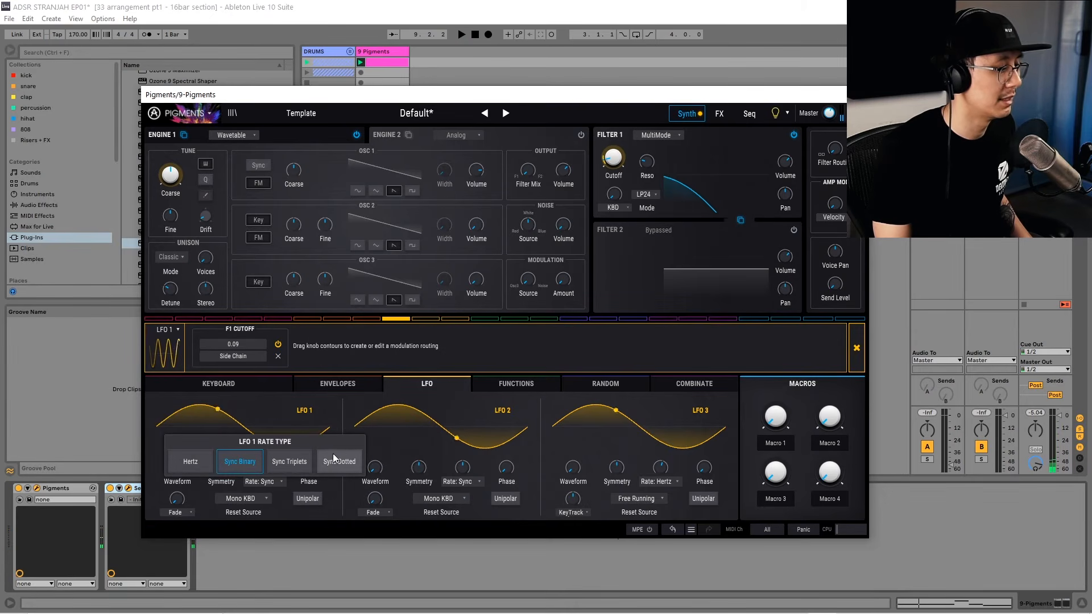
{"action": "left_click", "coordinate": [302, 465]}
{"action": "key", "text": "space"}
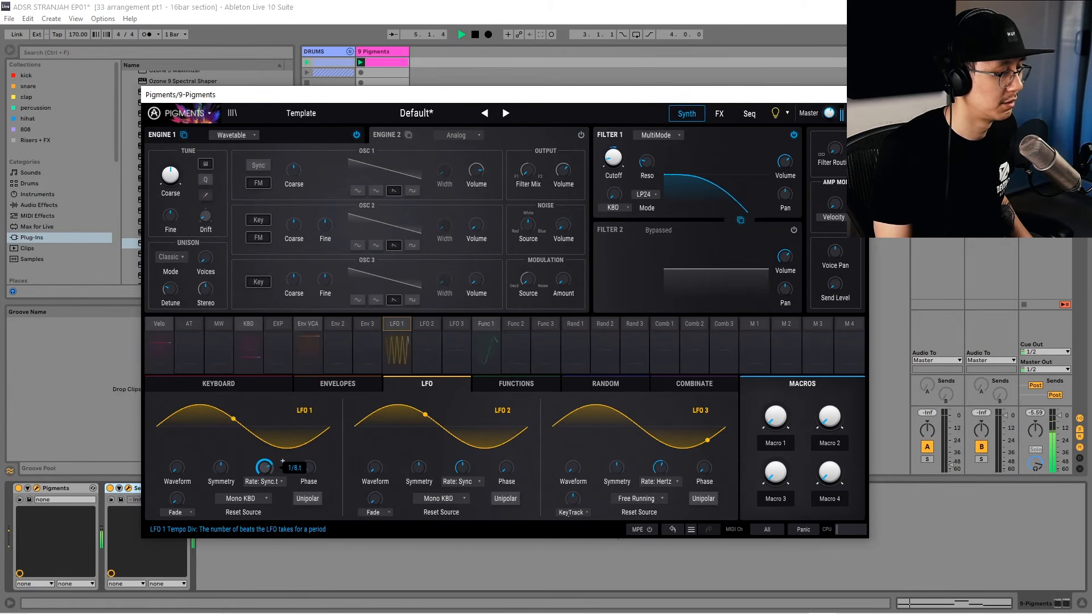
{"action": "key", "text": "space"}
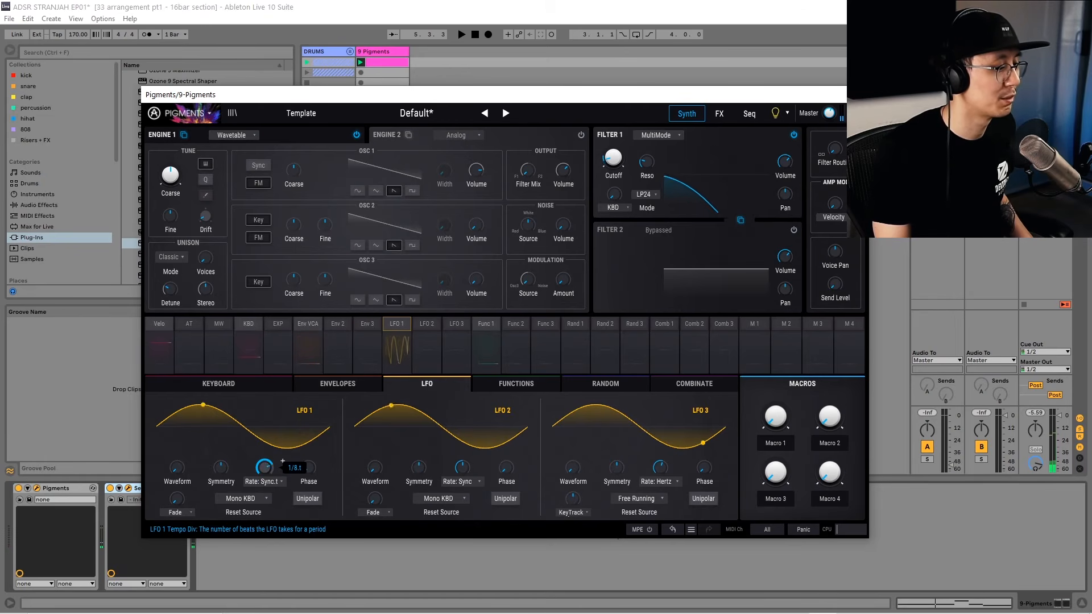
Try LFO 1 at a 1/4 triplet rate, return it to 1/8 triplet and play the loop
{"action": "mouse_move", "coordinate": [265, 467]}
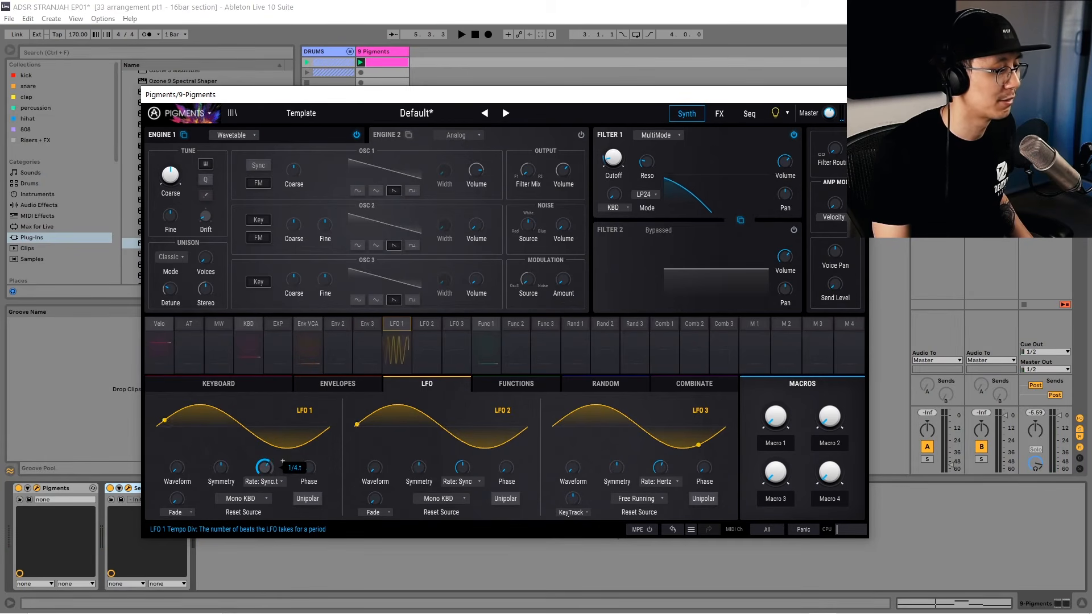
{"action": "left_click_drag", "start_coordinate": [265, 467], "coordinate": [265, 461]}
{"action": "key", "text": "space"}
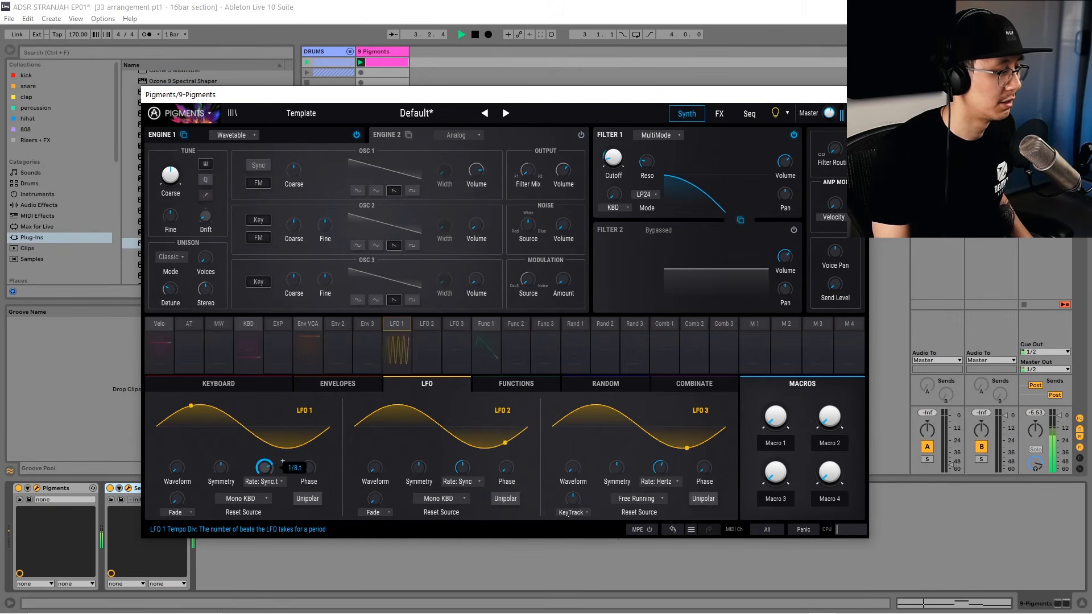
{"action": "key", "text": "space"}
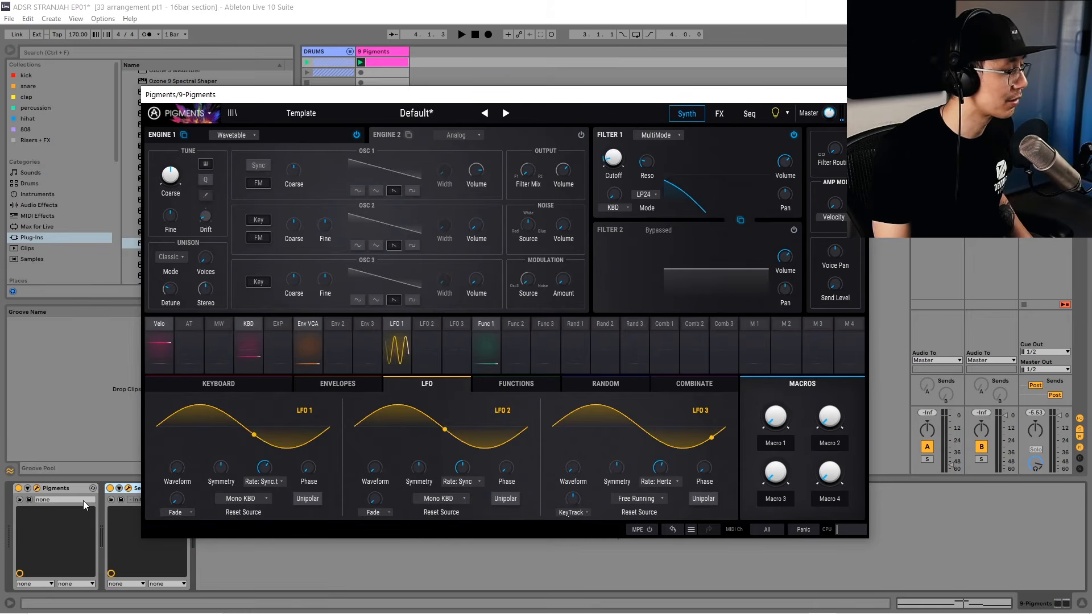
Add LFO 1 Tempo Div to the Pigments device's configurable parameters in Live, with the rate at 1/4 triplet
{"action": "left_click", "coordinate": [27, 489]}
{"action": "left_click_drag", "start_coordinate": [375, 96], "coordinate": [584, 100]}
{"action": "left_click", "coordinate": [127, 488]}
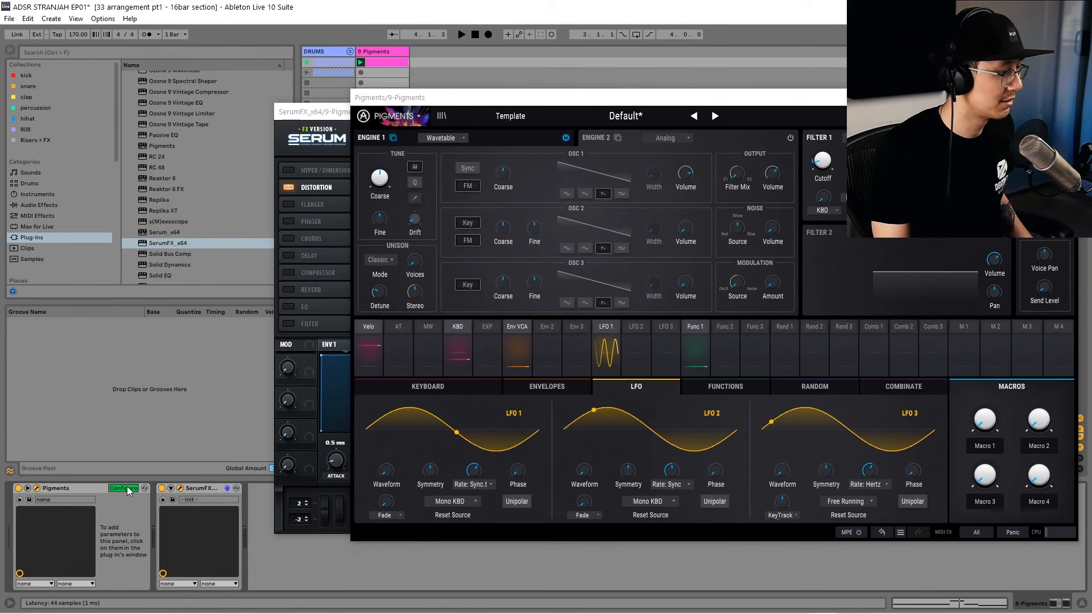
{"action": "left_click", "coordinate": [472, 472]}
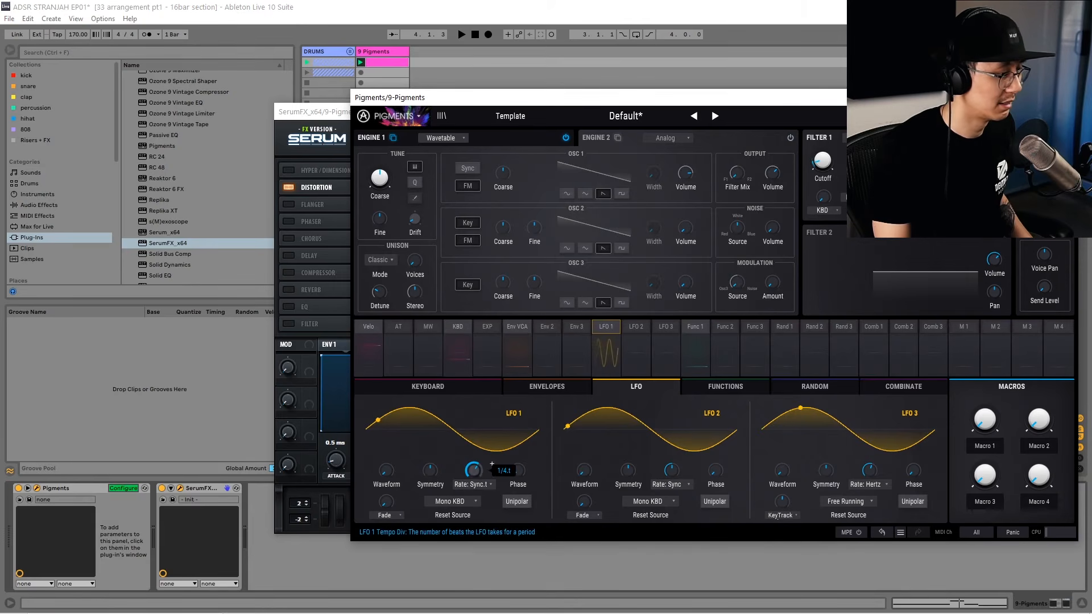
{"action": "left_click", "coordinate": [126, 488]}
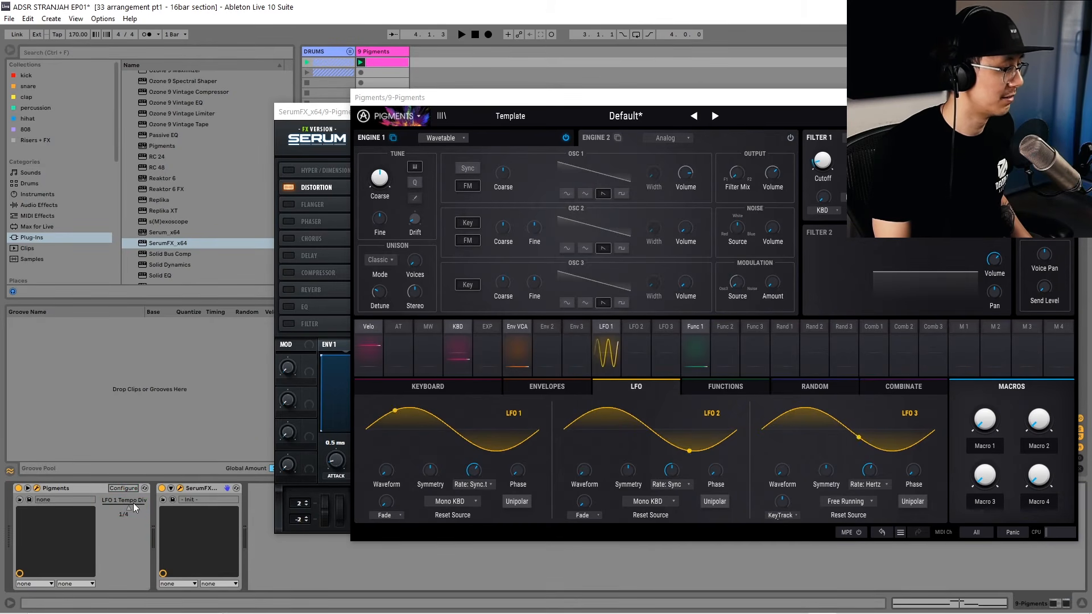
Show the LFO 1 Tempo Div modulation envelope in the Pigments clip and close both plug-in windows
{"action": "right_click", "coordinate": [135, 506]}
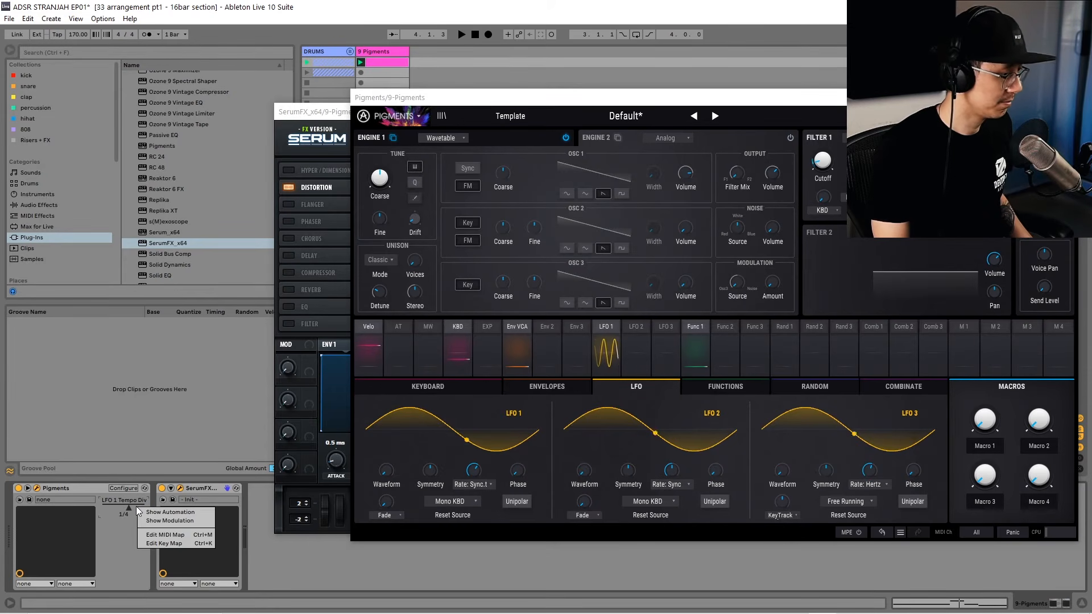
{"action": "left_click", "coordinate": [187, 522]}
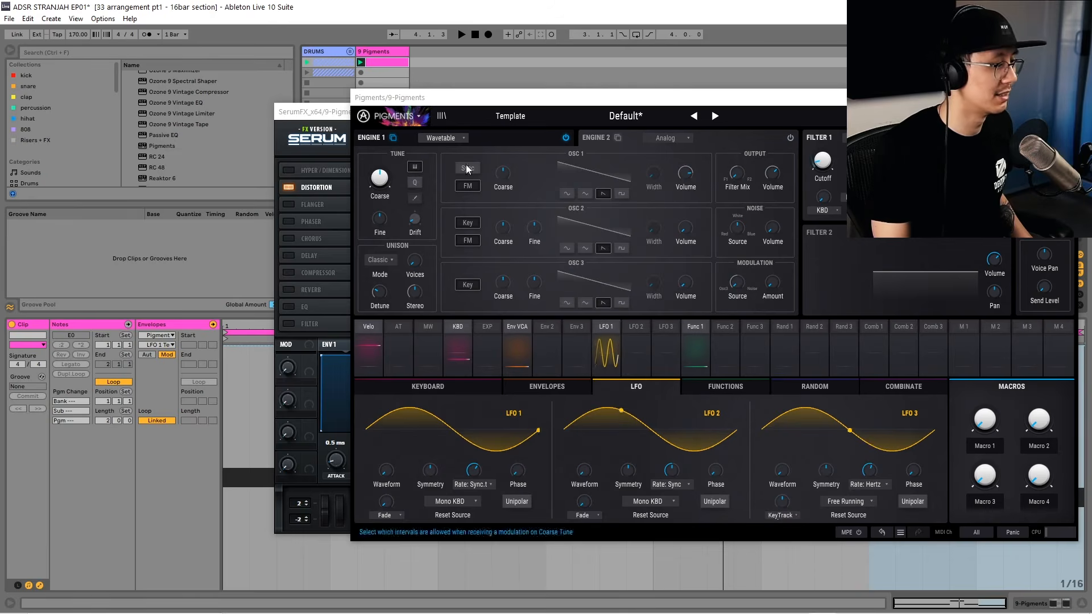
{"action": "left_click", "coordinate": [1069, 97]}
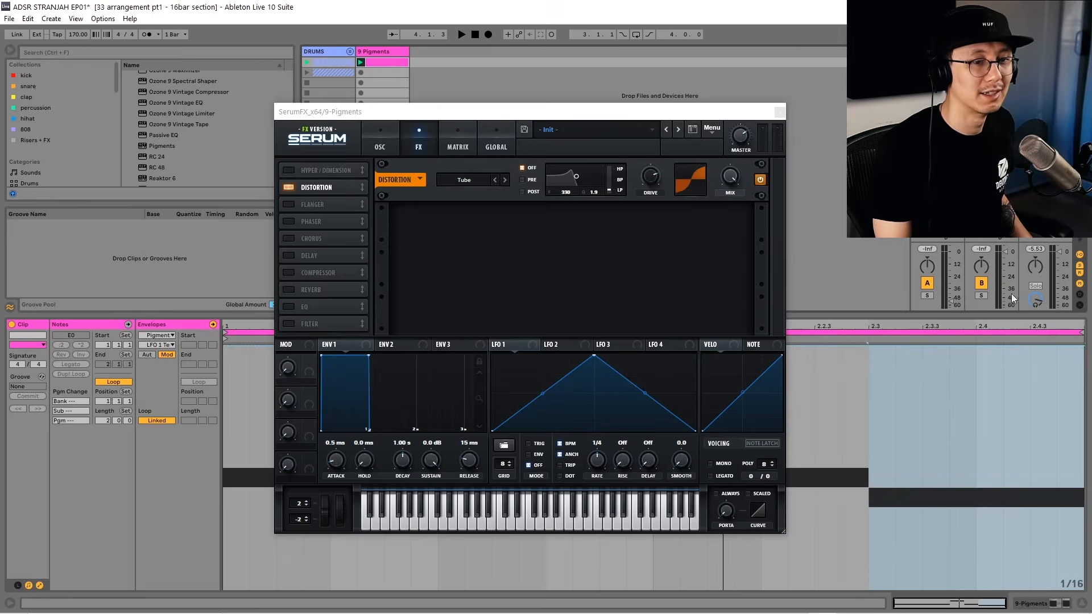
{"action": "left_click", "coordinate": [782, 111]}
{"action": "key", "text": "space"}
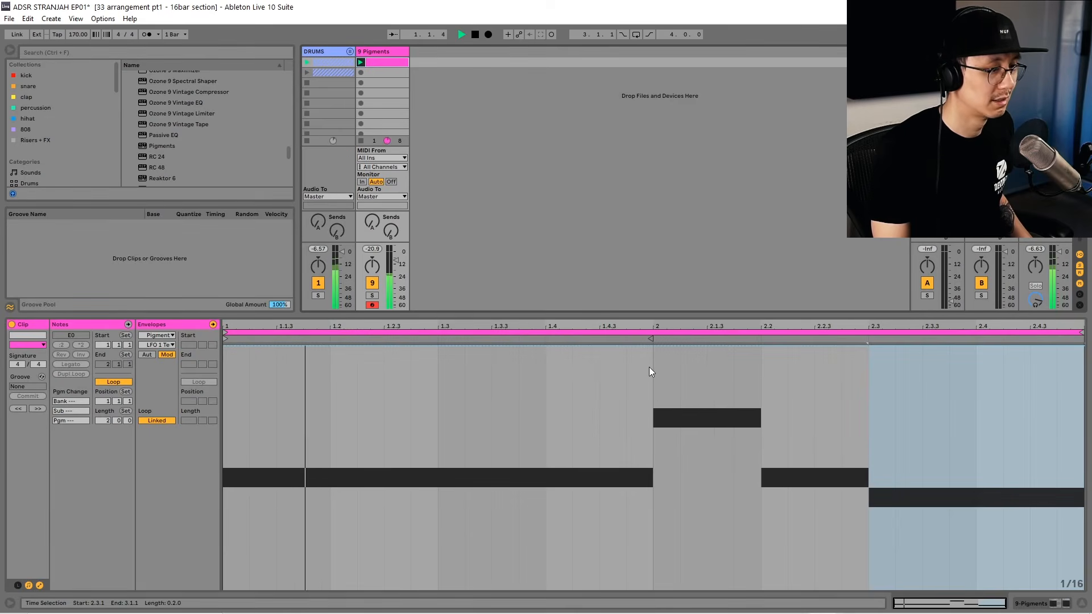
Return to the device chain, set Pigments' LFO 1 Tempo Div to 1/8 and play the loop
{"action": "key", "text": "ctrl+a"}
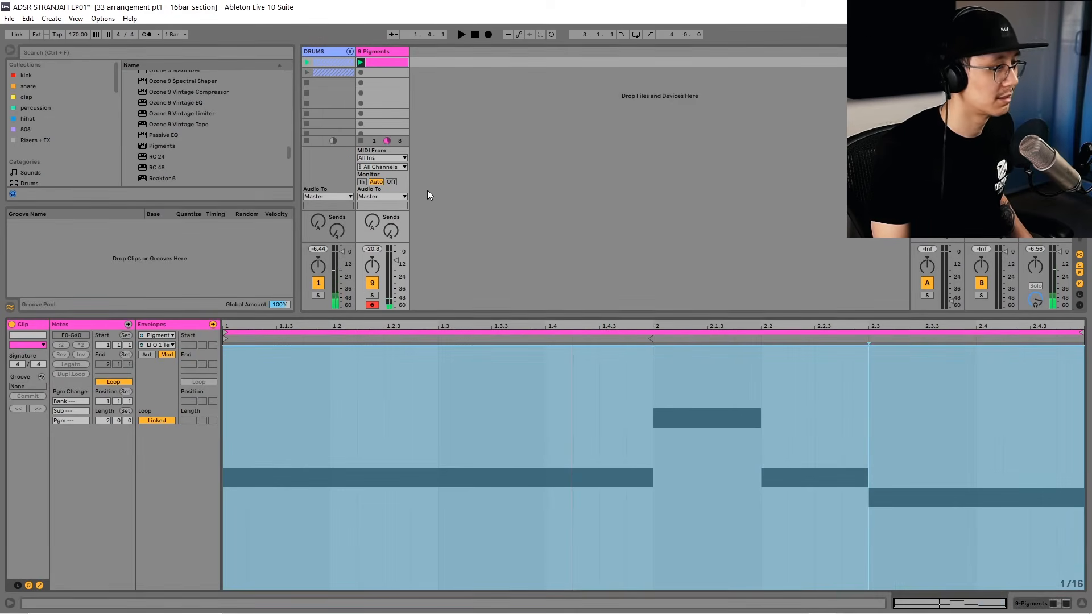
{"action": "key", "text": "shift+Tab"}
{"action": "key", "text": "shift+Tab"}
{"action": "left_click", "coordinate": [215, 524]}
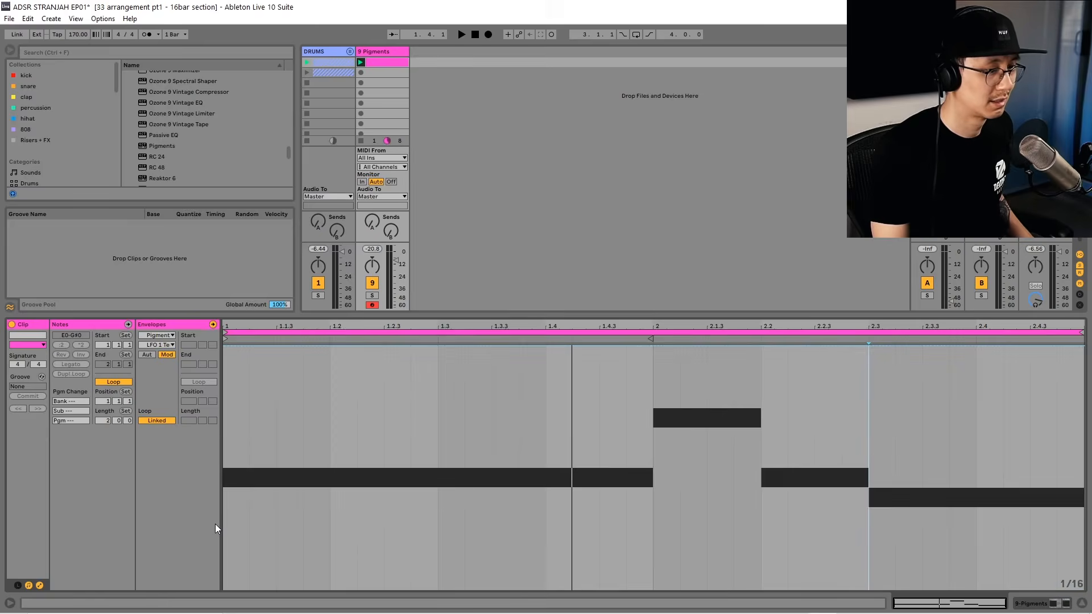
{"action": "key", "text": "shift+Tab"}
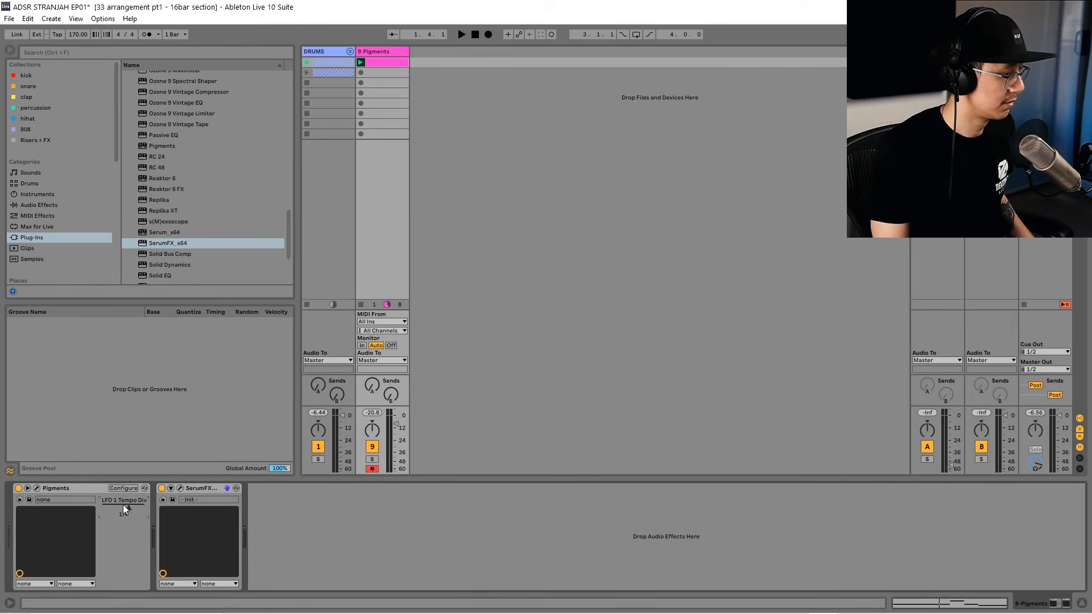
{"action": "key", "text": "space"}
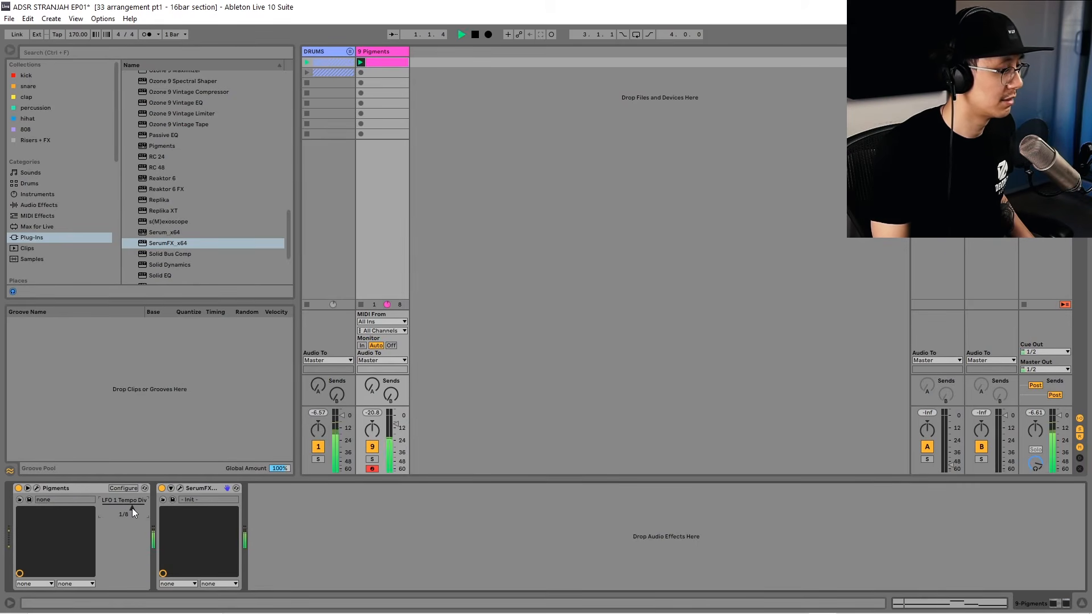
Lower the clip's LFO 1 Tempo Div modulation envelope to 80.4% from the start of bar 2 onward
{"action": "double_click", "coordinate": [398, 61]}
{"action": "left_click_drag", "start_coordinate": [681, 346], "coordinate": [654, 393]}
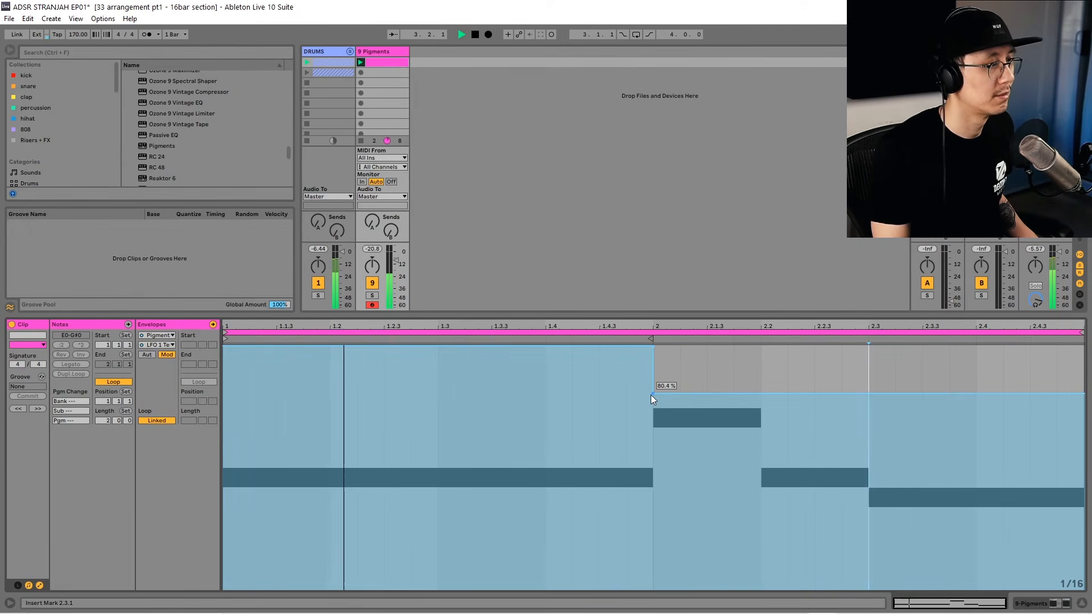
{"action": "key", "text": "shift+Tab"}
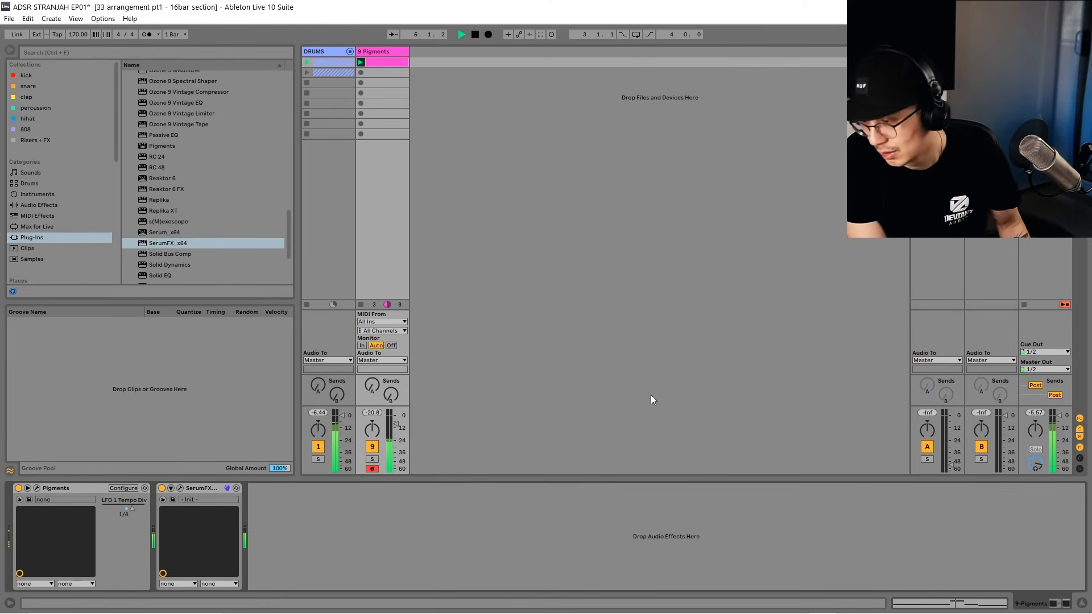
Stop the loop and briefly check the Pigments plug-in window on the Pigments track
{"action": "key", "text": "space"}
{"action": "left_click", "coordinate": [386, 52]}
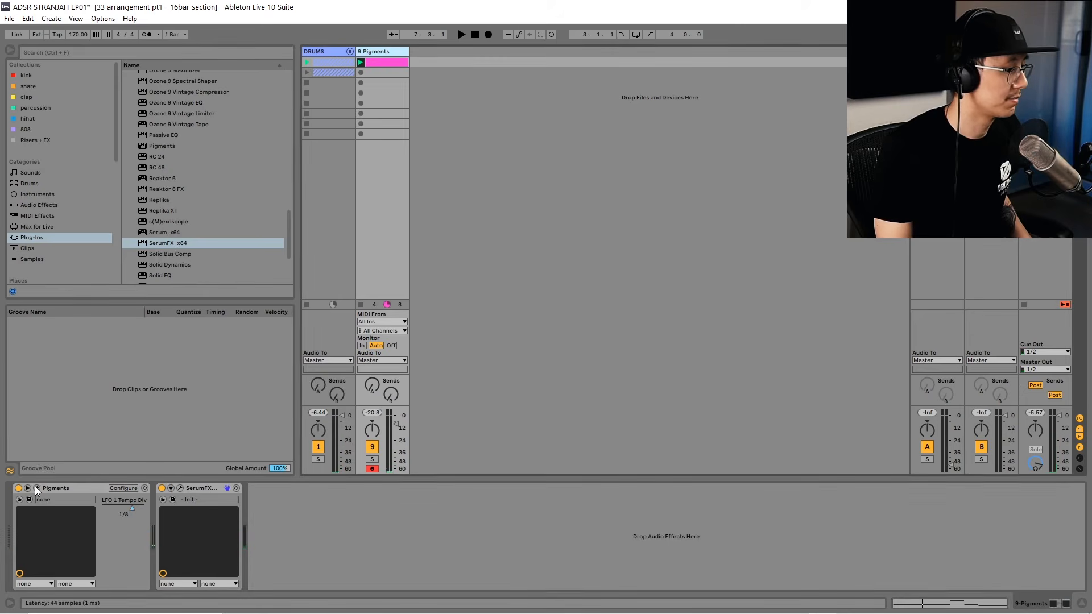
{"action": "left_click", "coordinate": [36, 488]}
{"action": "left_click", "coordinate": [1066, 97]}
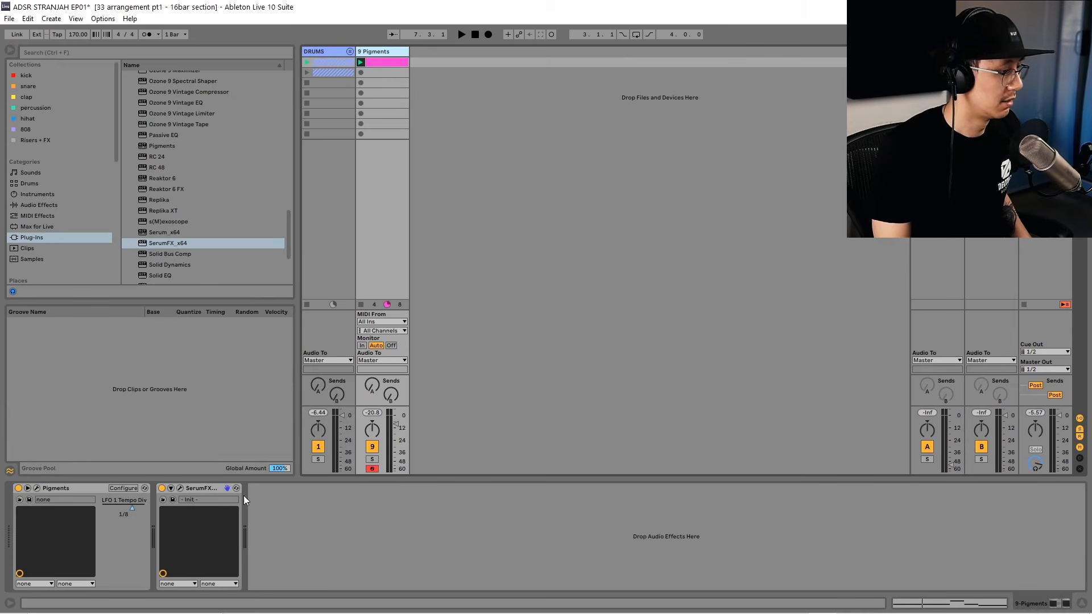
Open SerumFX, audition distortion drive amounts up to about 89% on the playing loop, stop playback and save the set
{"action": "left_click", "coordinate": [181, 488]}
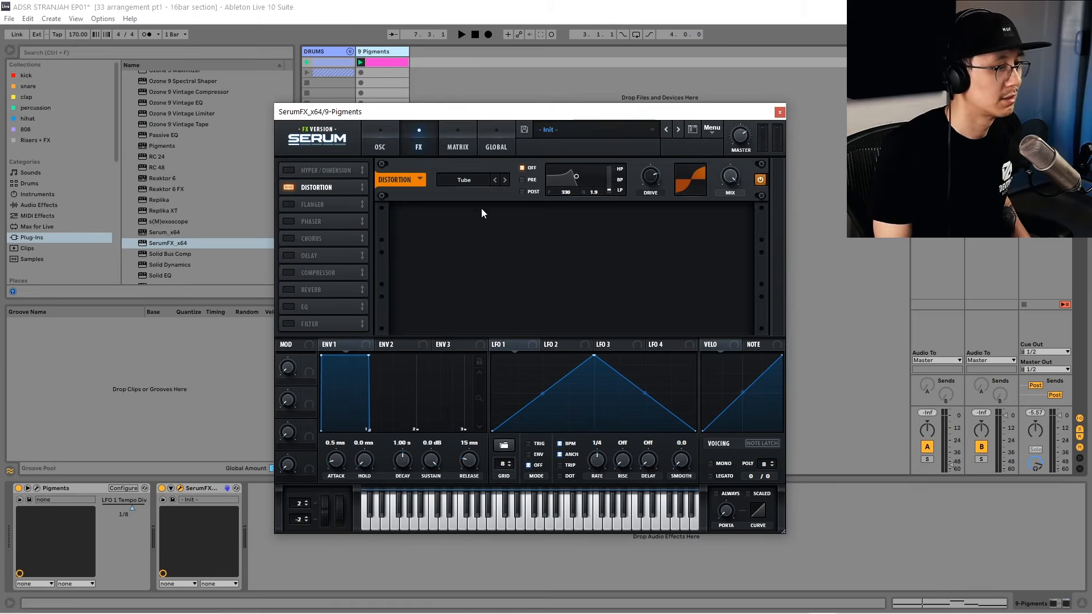
{"action": "left_click_drag", "start_coordinate": [650, 178], "coordinate": [649, 163]}
{"action": "key", "text": "space"}
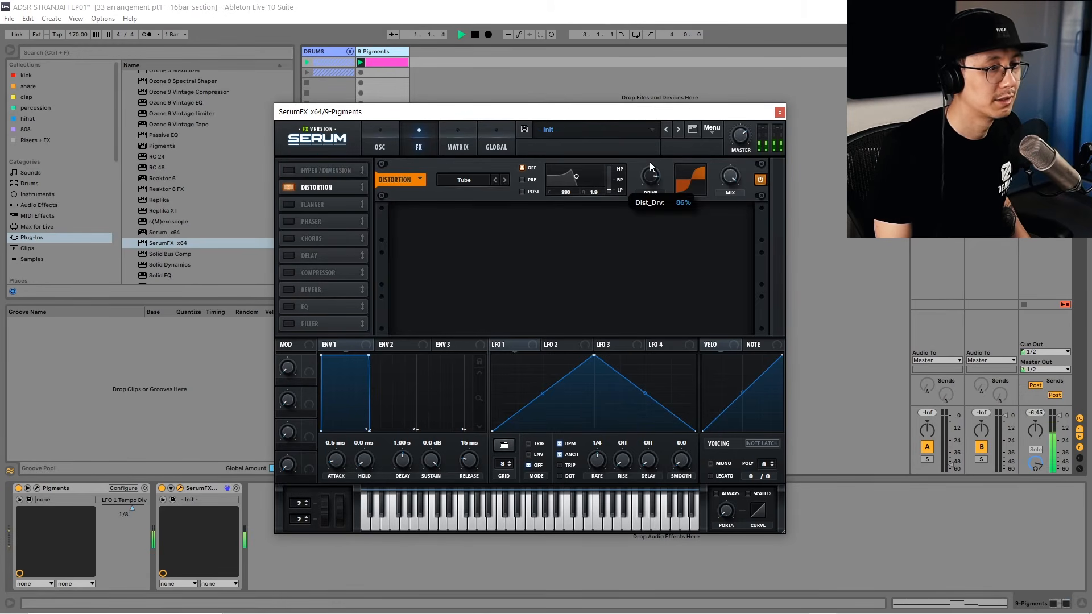
{"action": "left_click_drag", "start_coordinate": [650, 164], "coordinate": [644, 192]}
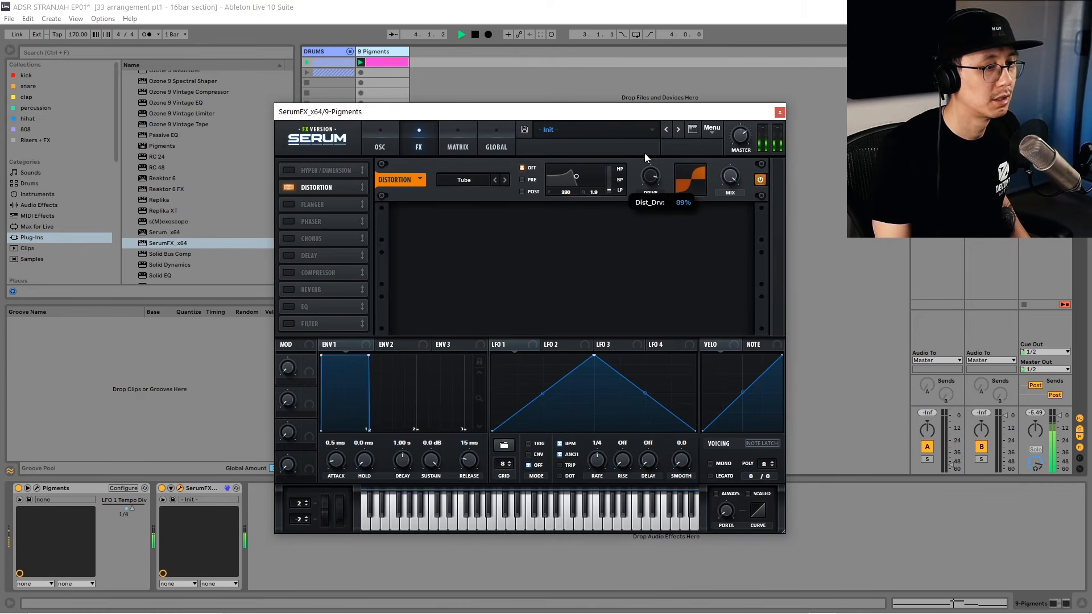
{"action": "mouse_move", "coordinate": [645, 151]}
{"action": "left_mouse_down"}
{"action": "mouse_move", "coordinate": [643, 194]}
{"action": "mouse_move", "coordinate": [642, 148]}
{"action": "left_mouse_up"}
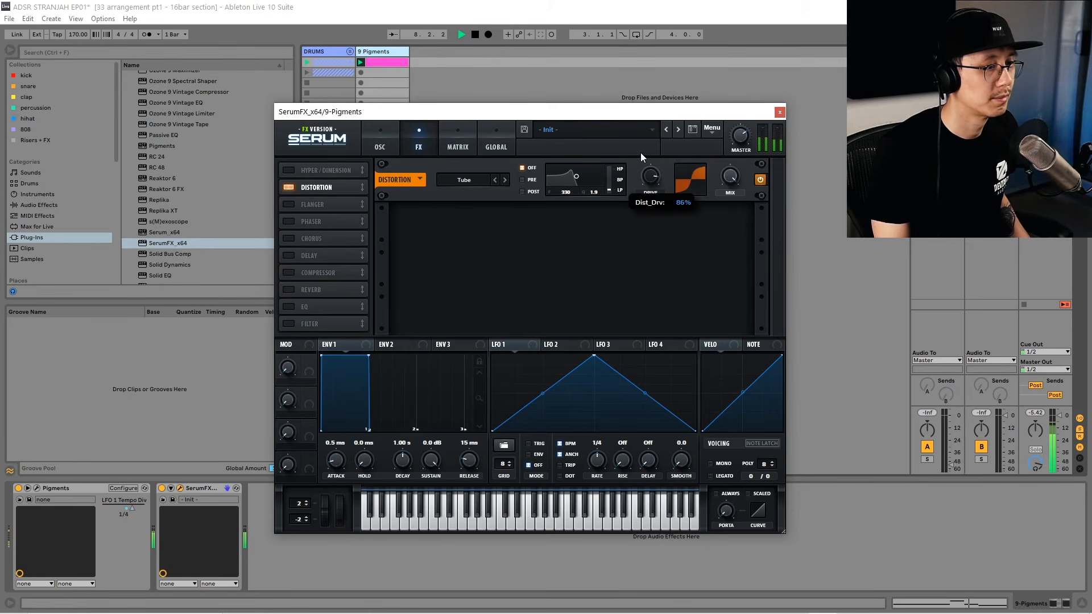
{"action": "left_click_drag", "start_coordinate": [641, 152], "coordinate": [641, 169]}
{"action": "key", "text": "space"}
{"action": "key", "text": "ctrl+s"}
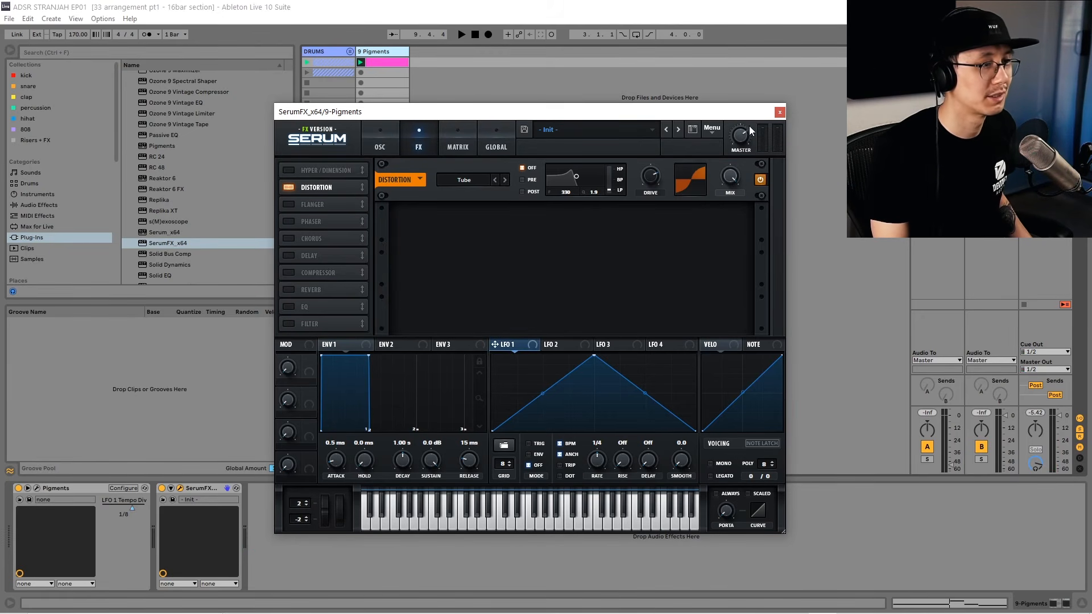
Close the SerumFX window and insert a new MIDI track after the Pigments track
{"action": "left_click_drag", "start_coordinate": [428, 114], "coordinate": [471, 115]}
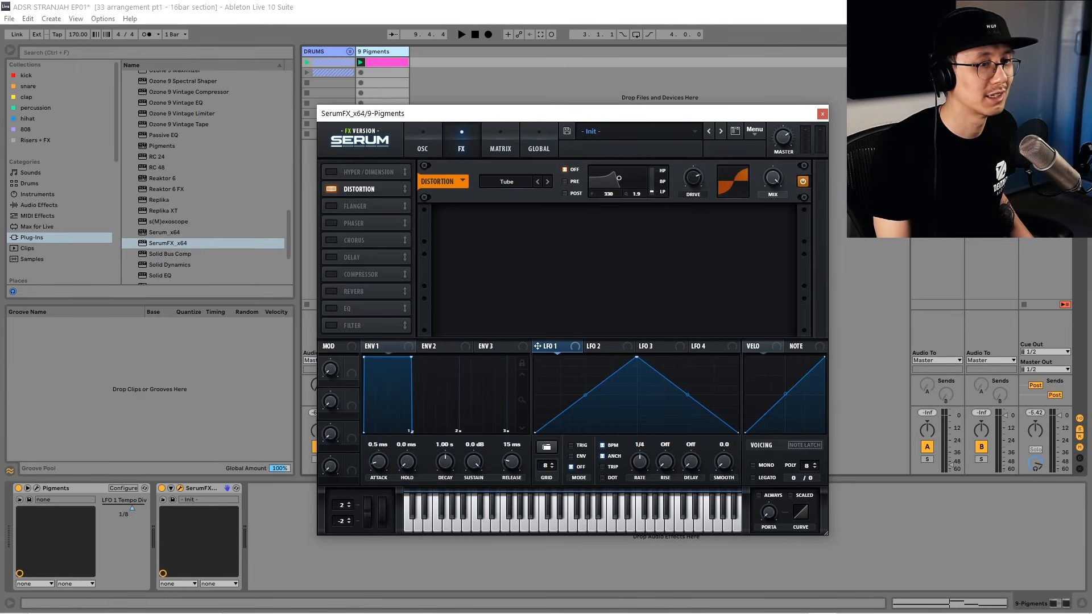
{"action": "left_click", "coordinate": [822, 115]}
{"action": "right_click", "coordinate": [471, 60]}
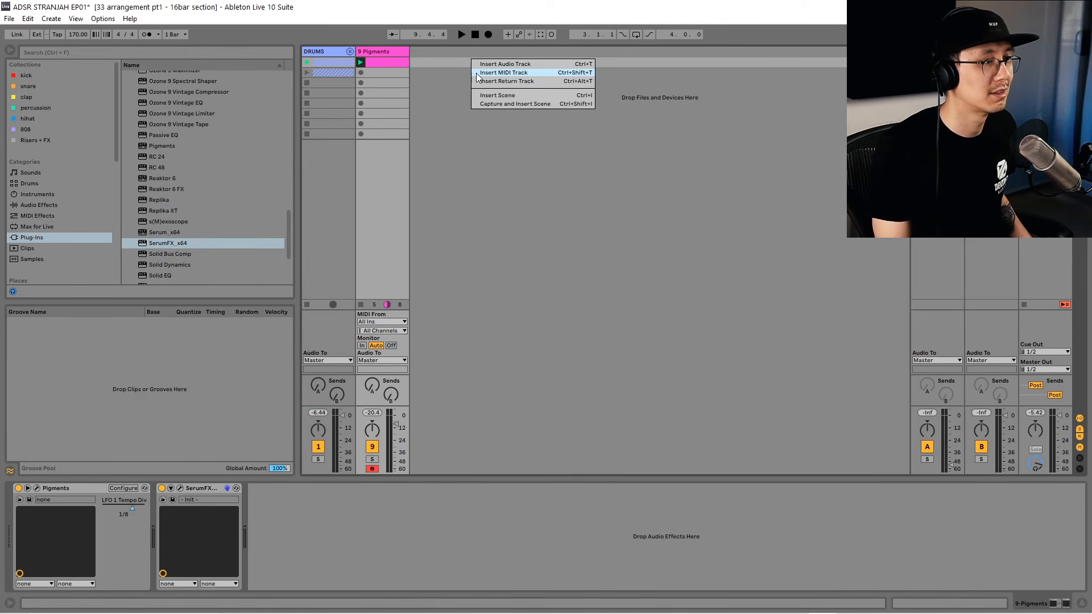
{"action": "left_click", "coordinate": [482, 72]}
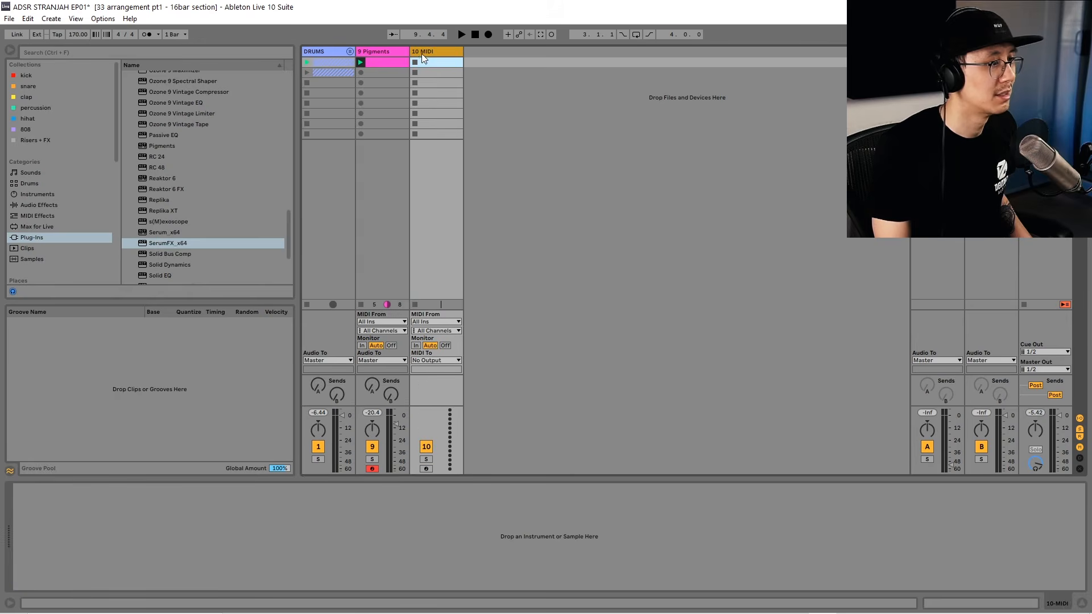
Load an External Instrument onto the new MIDI track and route its MIDI output to 9-Pigments
{"action": "left_click", "coordinate": [39, 206]}
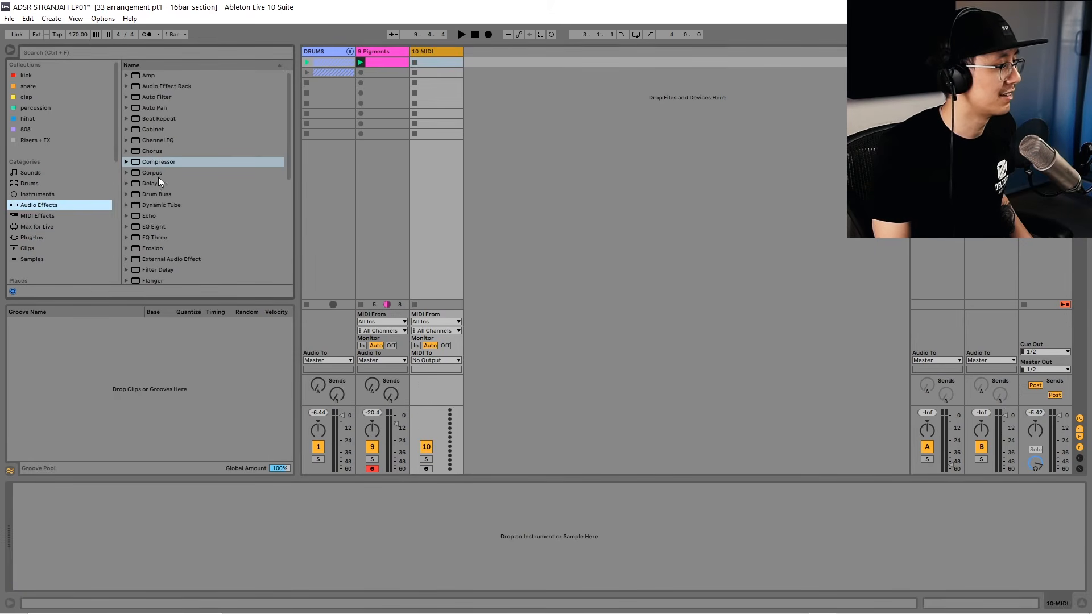
{"action": "left_click", "coordinate": [35, 194]}
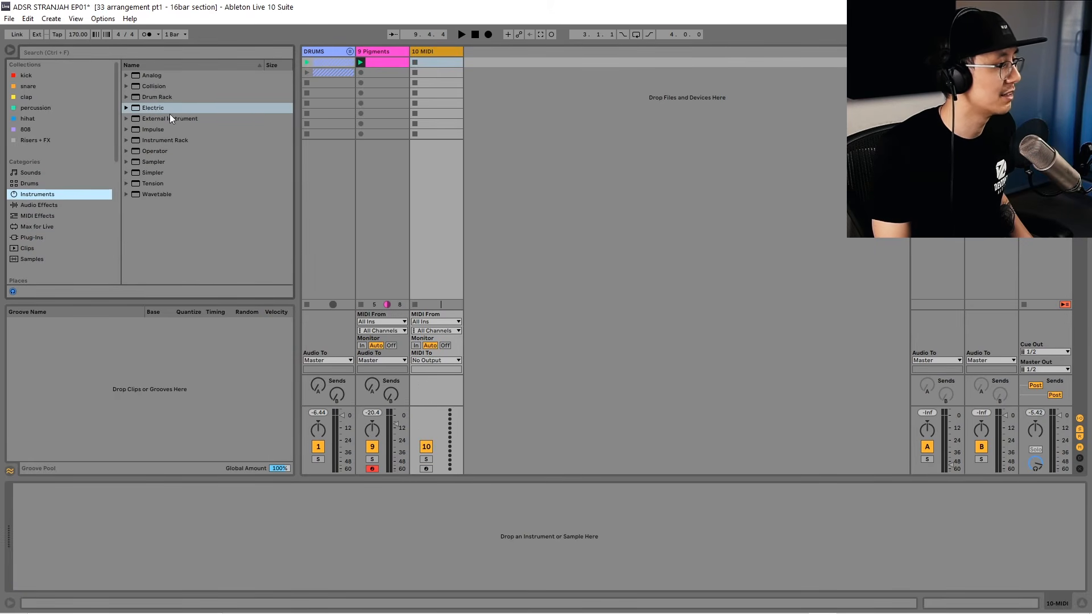
{"action": "left_click_drag", "start_coordinate": [168, 118], "coordinate": [448, 536]}
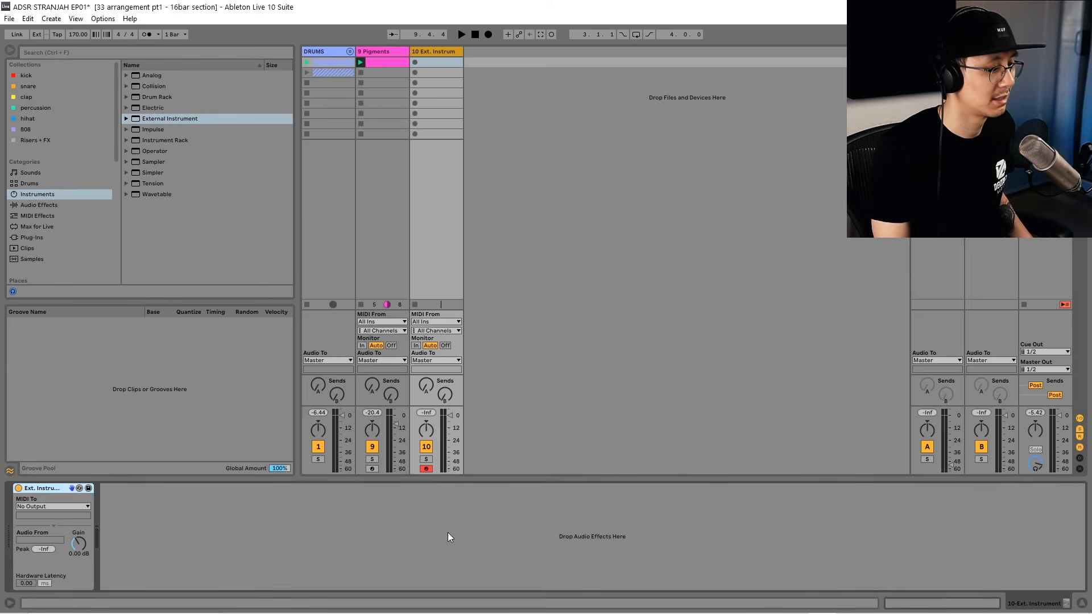
{"action": "left_click", "coordinate": [56, 506]}
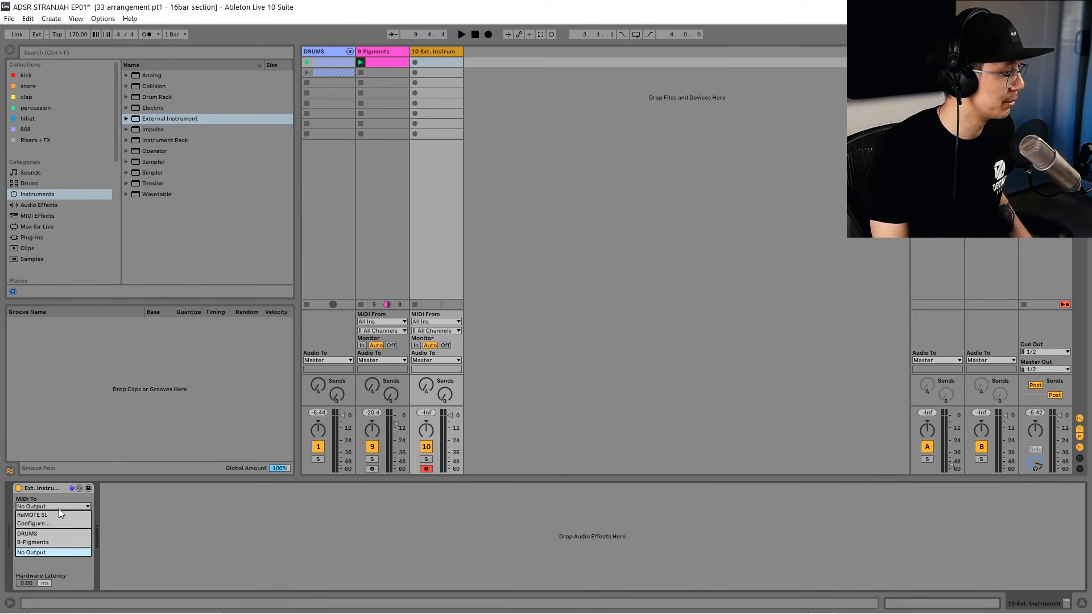
{"action": "left_click", "coordinate": [55, 543]}
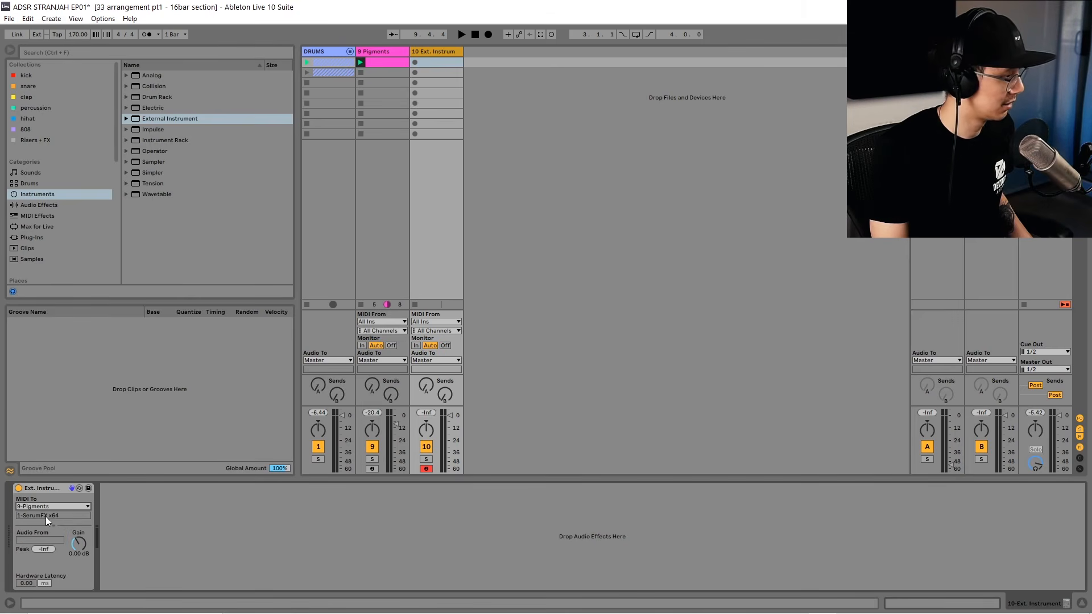
Create a MIDI clip in the External Instrument track's first slot with one C3 note filling the whole bar
{"action": "double_click", "coordinate": [441, 62]}
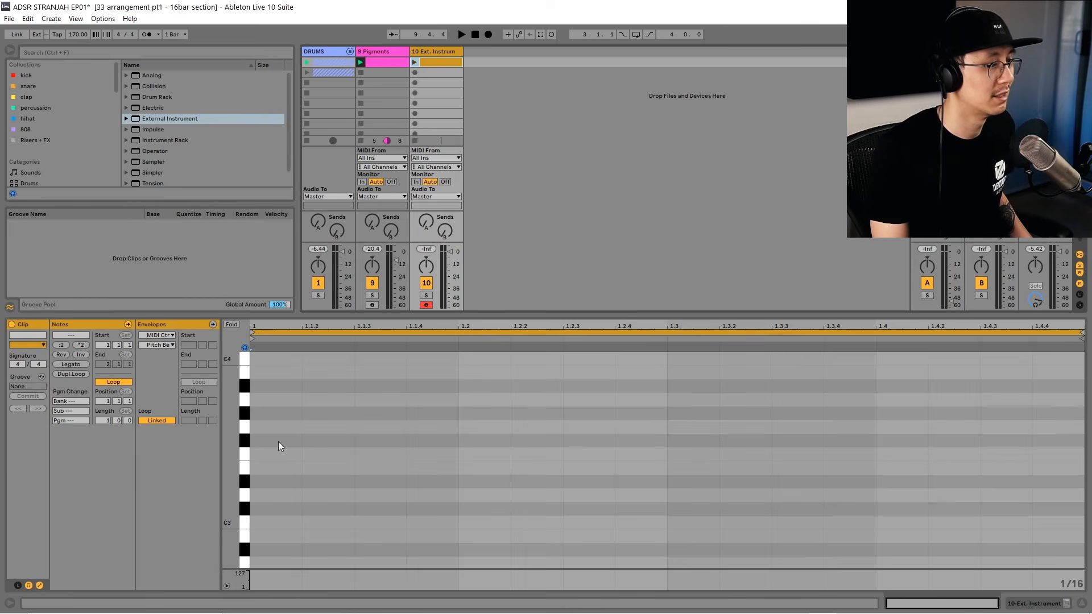
{"action": "scroll", "coordinate": [294, 488], "scroll_direction": "down", "scroll_amount": 3}
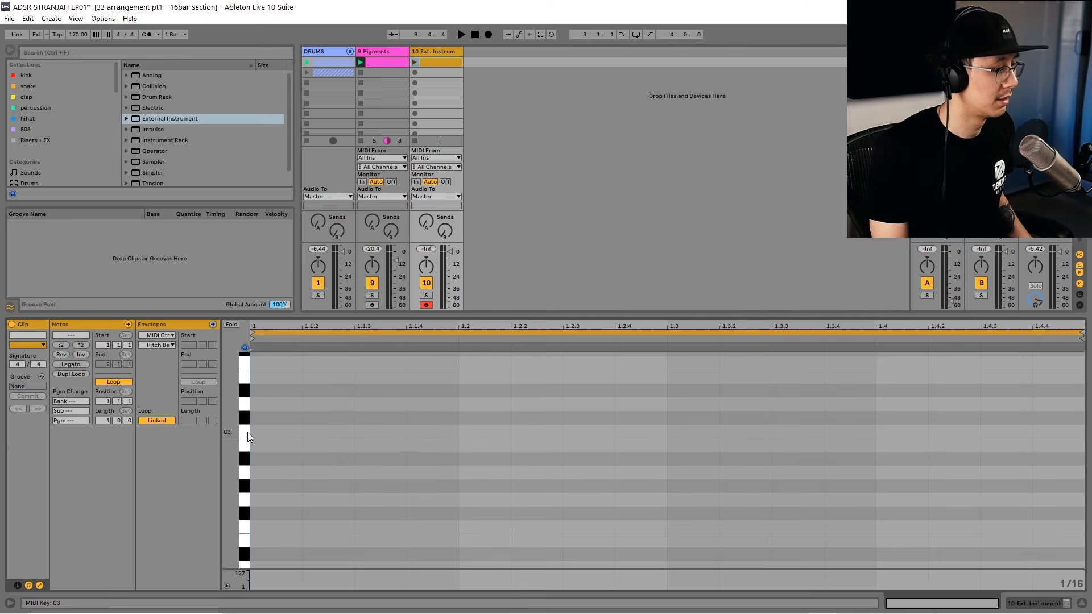
{"action": "double_click", "coordinate": [259, 432]}
{"action": "left_click_drag", "start_coordinate": [300, 432], "coordinate": [1084, 447]}
Double the C3 note to two bars and set the clip's loop length to 2 bars
{"action": "left_click", "coordinate": [108, 421]}
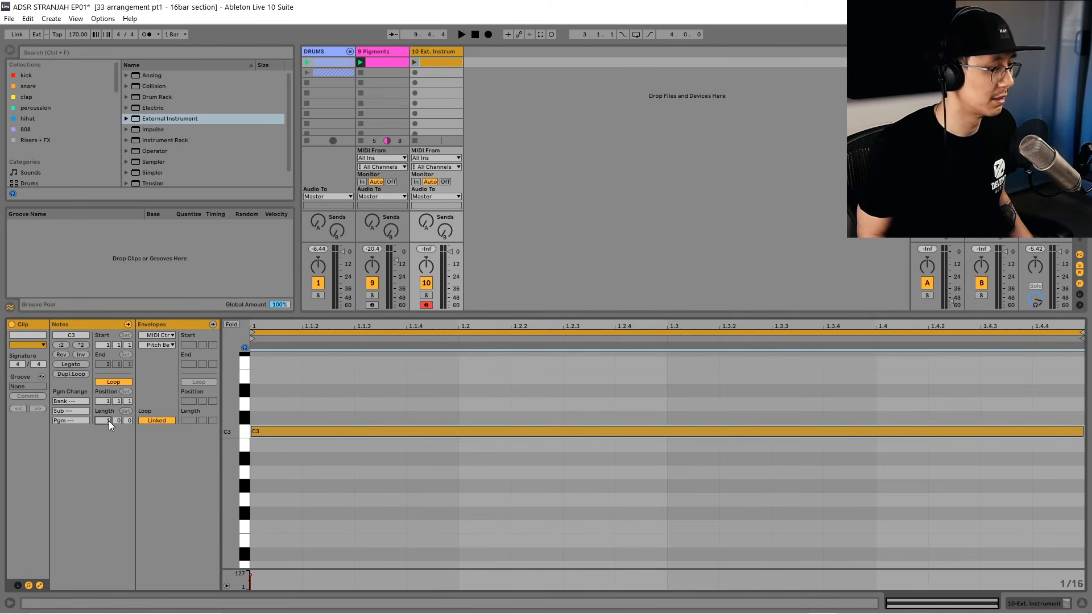
{"action": "type", "text": "2"}
{"action": "key", "text": "Return"}
{"action": "left_click", "coordinate": [379, 485]}
{"action": "left_click", "coordinate": [82, 345]}
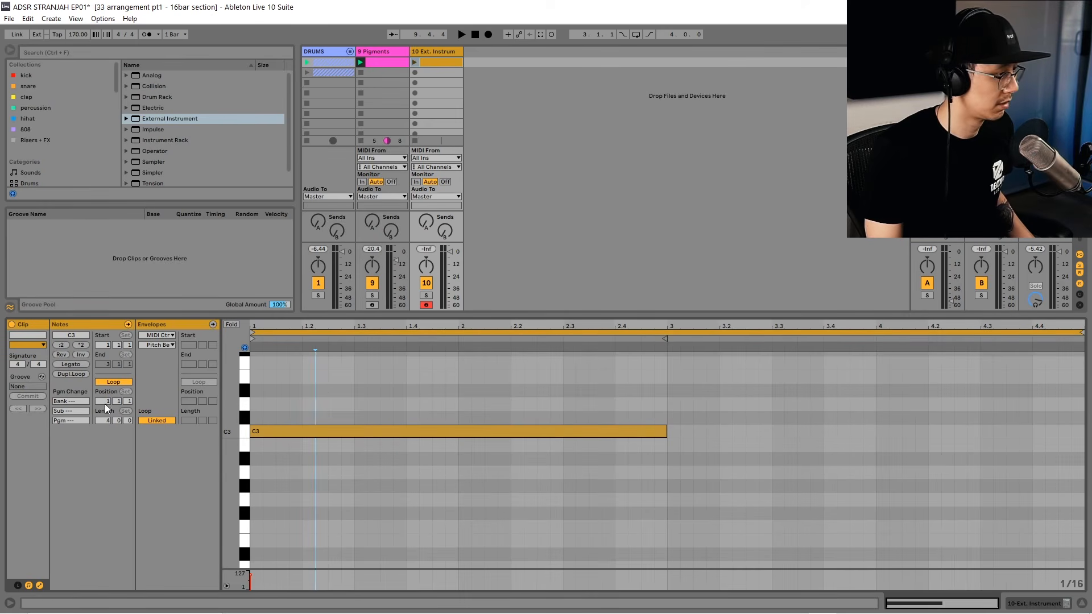
{"action": "left_click", "coordinate": [104, 421]}
{"action": "type", "text": "2"}
{"action": "key", "text": "Return"}
Launch the External Instrument clip with the loop, open SerumFX on the Pigments track and restart playback
{"action": "key", "text": "space"}
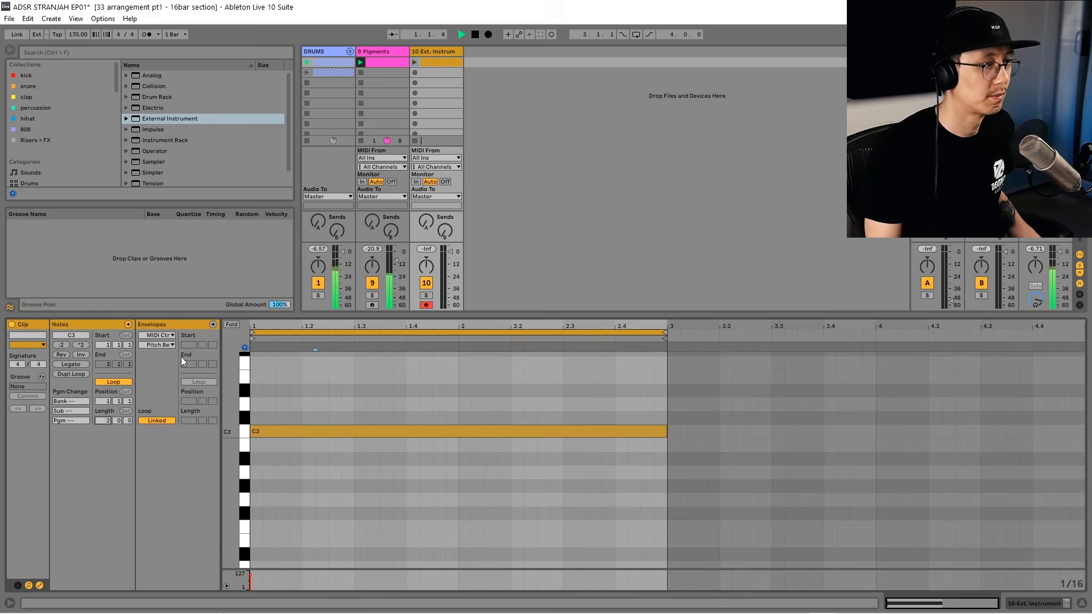
{"action": "key", "text": "shift+Tab"}
{"action": "key", "text": "space"}
{"action": "left_click", "coordinate": [416, 62]}
{"action": "key", "text": "space"}
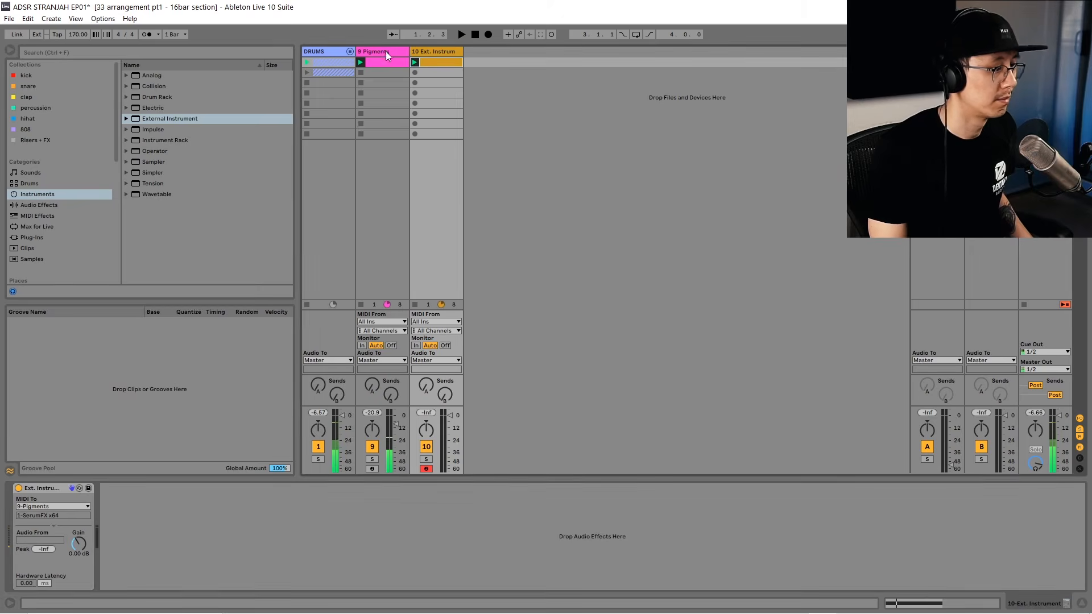
{"action": "left_click", "coordinate": [384, 50]}
{"action": "left_click", "coordinate": [179, 488]}
{"action": "key", "text": "space"}
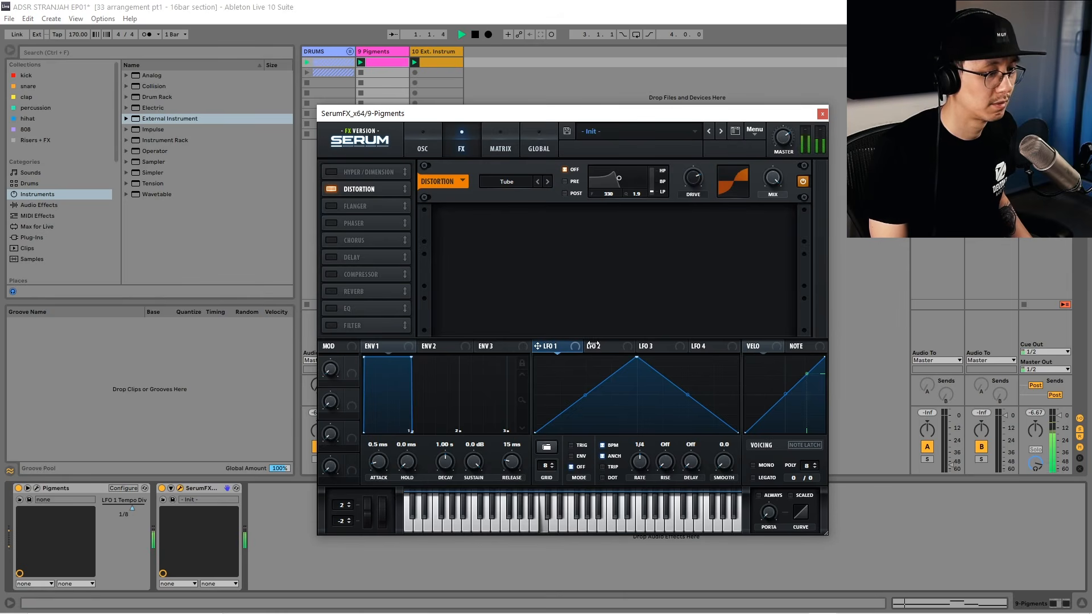
Assign SerumFX's LFO 1 to the distortion drive, set its rate to 2 bar and audition the loop
{"action": "left_click_drag", "start_coordinate": [677, 113], "coordinate": [583, 116]}
{"action": "key", "text": "space"}
{"action": "left_click_drag", "start_coordinate": [445, 349], "coordinate": [600, 182]}
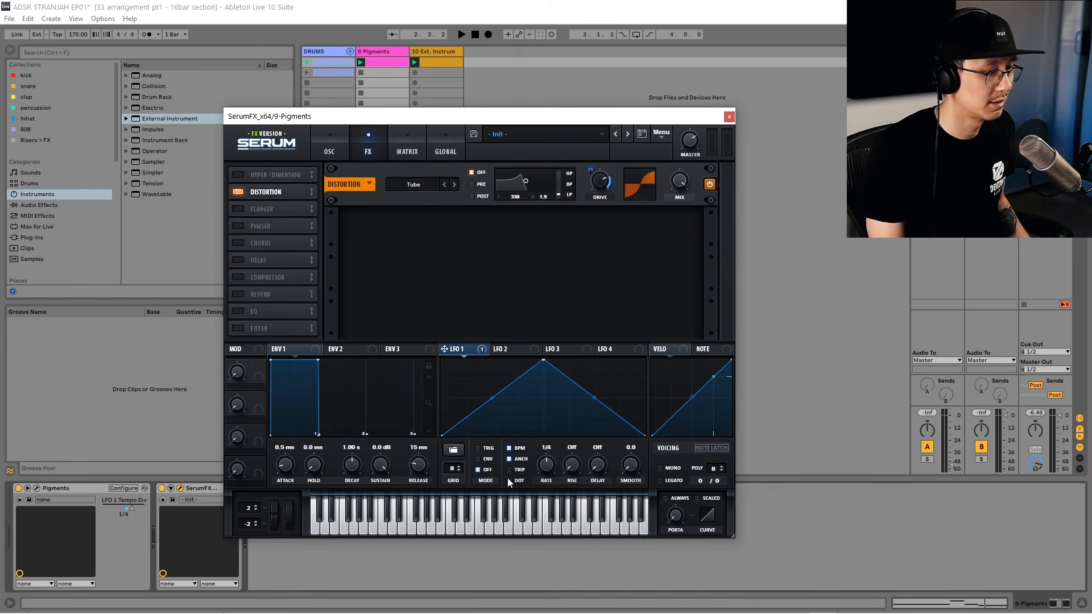
{"action": "left_click_drag", "start_coordinate": [539, 504], "coordinate": [541, 484]}
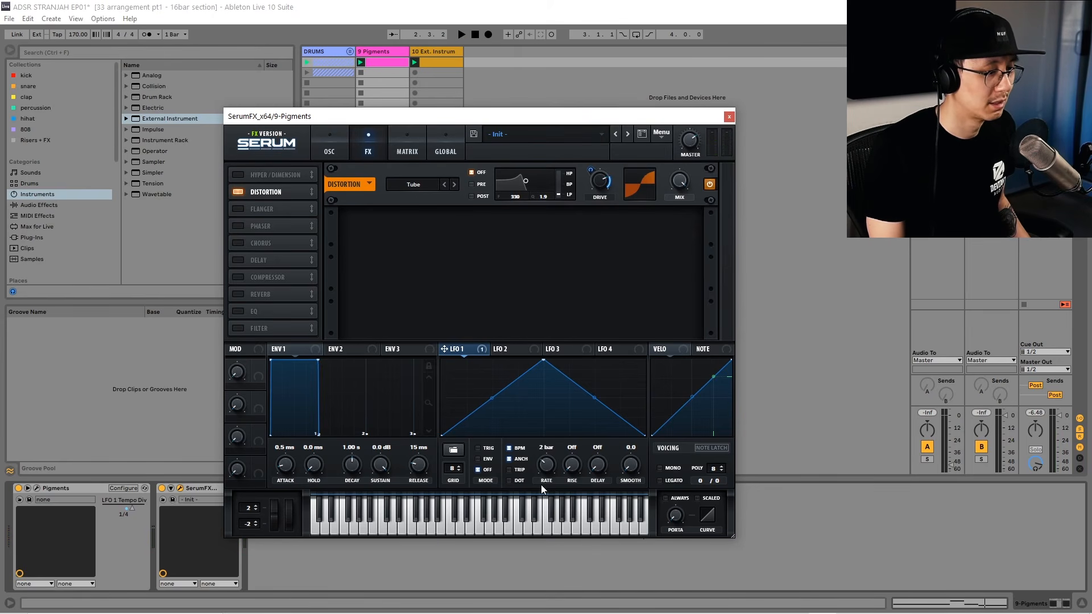
{"action": "key", "text": "space"}
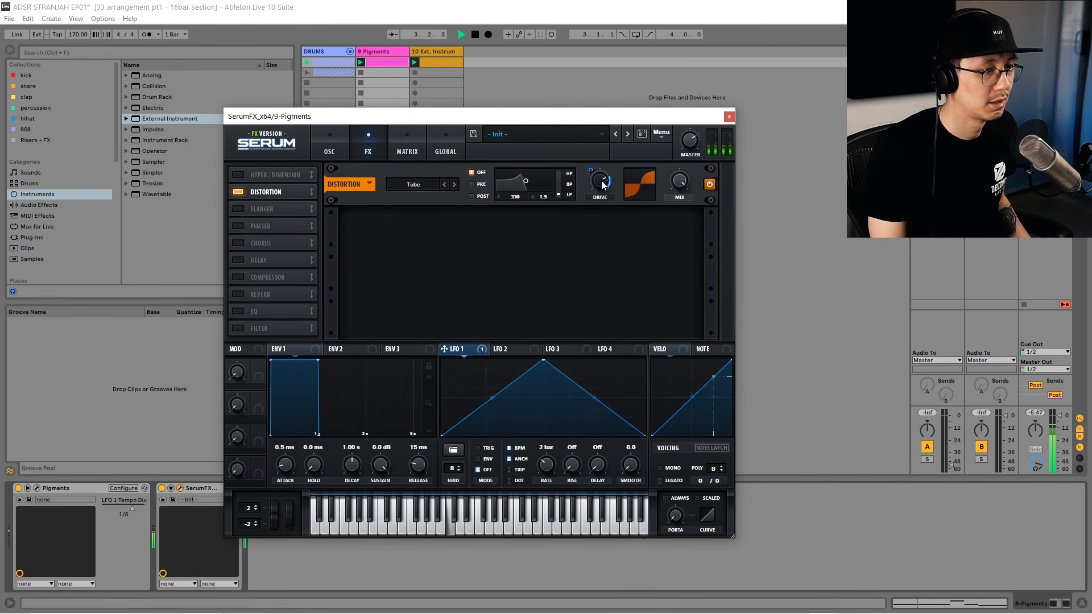
{"action": "key", "text": "space"}
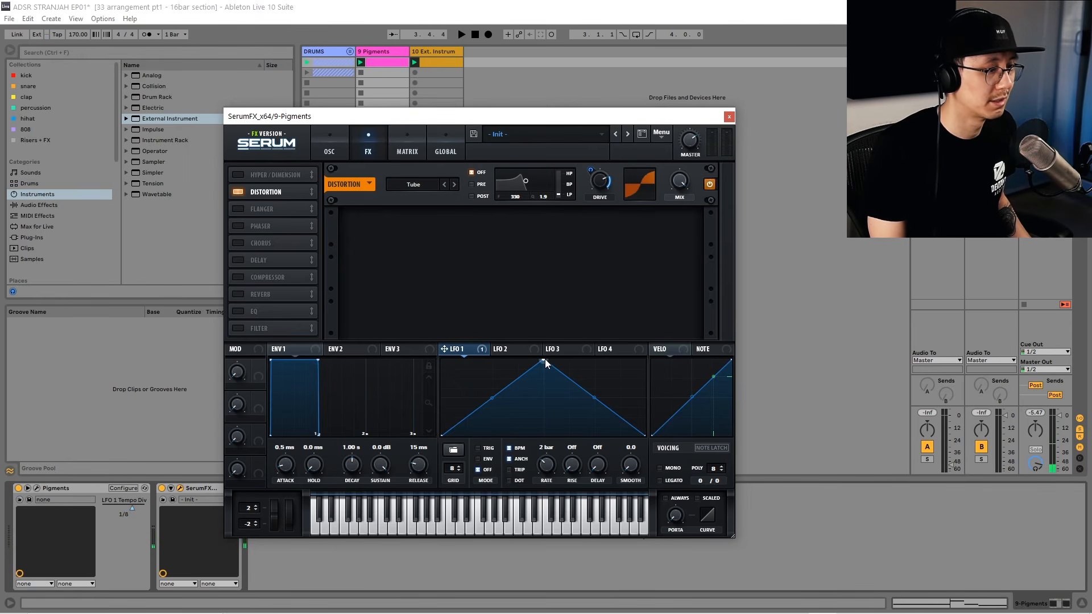
Reshape LFO 1 to stay at maximum for its first half before ramping down, set it to ENV mode and play
{"action": "left_click_drag", "start_coordinate": [543, 360], "coordinate": [419, 282]}
{"action": "left_click_drag", "start_coordinate": [543, 399], "coordinate": [541, 315]}
{"action": "double_click", "coordinate": [535, 377]}
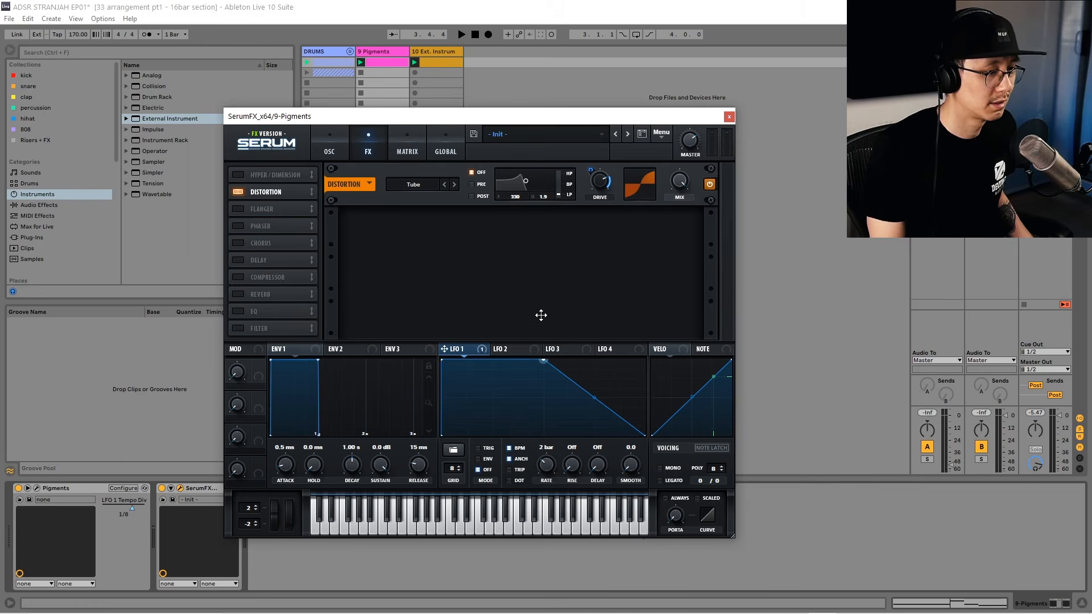
{"action": "left_click", "coordinate": [487, 458]}
{"action": "key", "text": "space"}
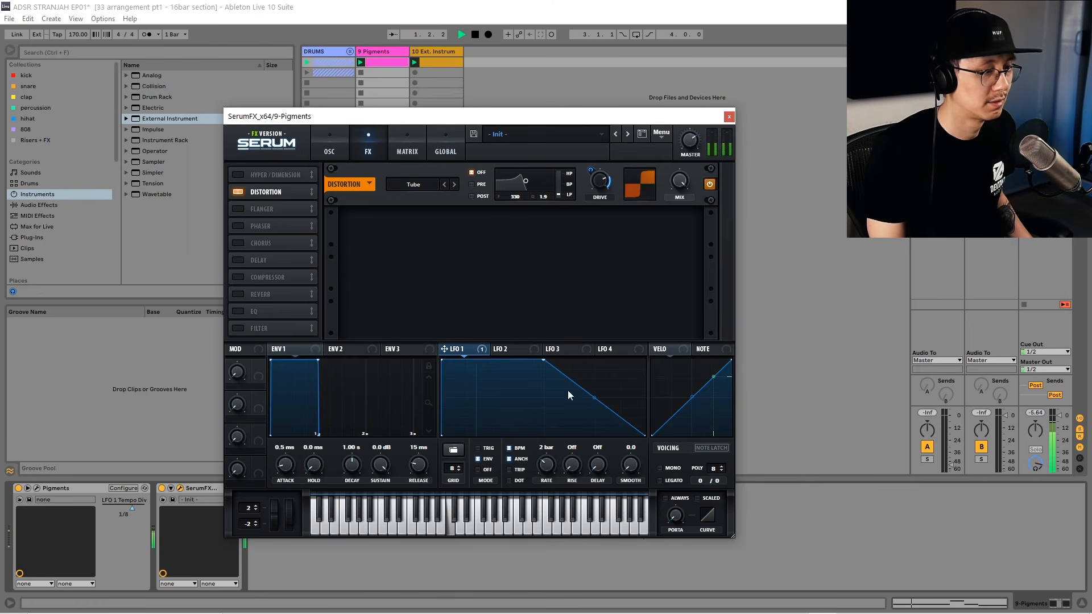
{"action": "mouse_move", "coordinate": [602, 204]}
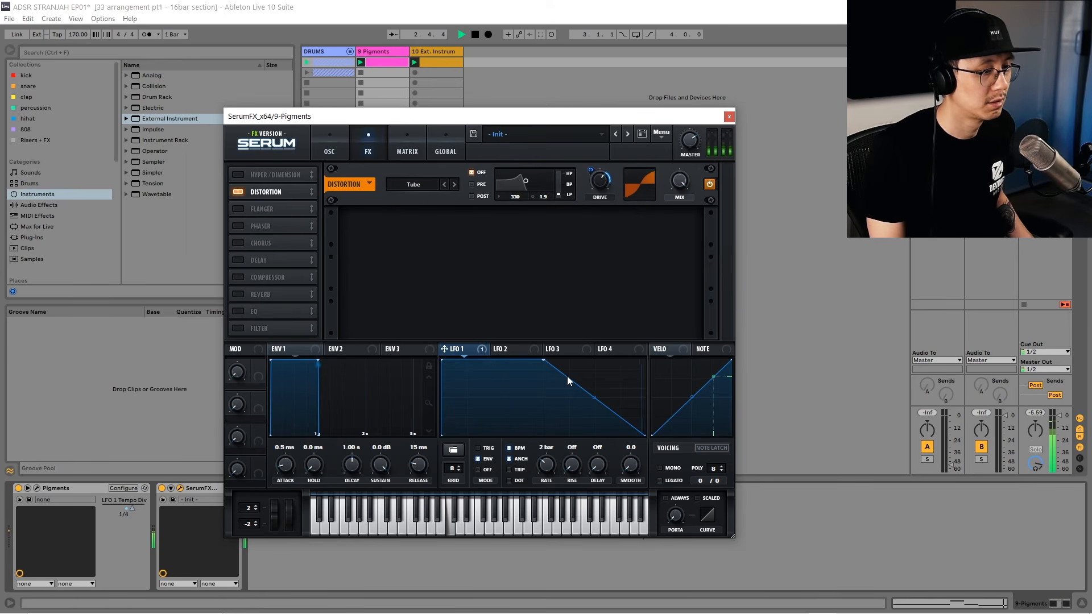
Make LFO 1 drop at its midpoint to about a third and ramp back to maximum, then close SerumFX and stop playback
{"action": "left_click_drag", "start_coordinate": [594, 398], "coordinate": [658, 339]}
{"action": "double_click", "coordinate": [597, 436]}
{"action": "left_click_drag", "start_coordinate": [544, 436], "coordinate": [544, 409]}
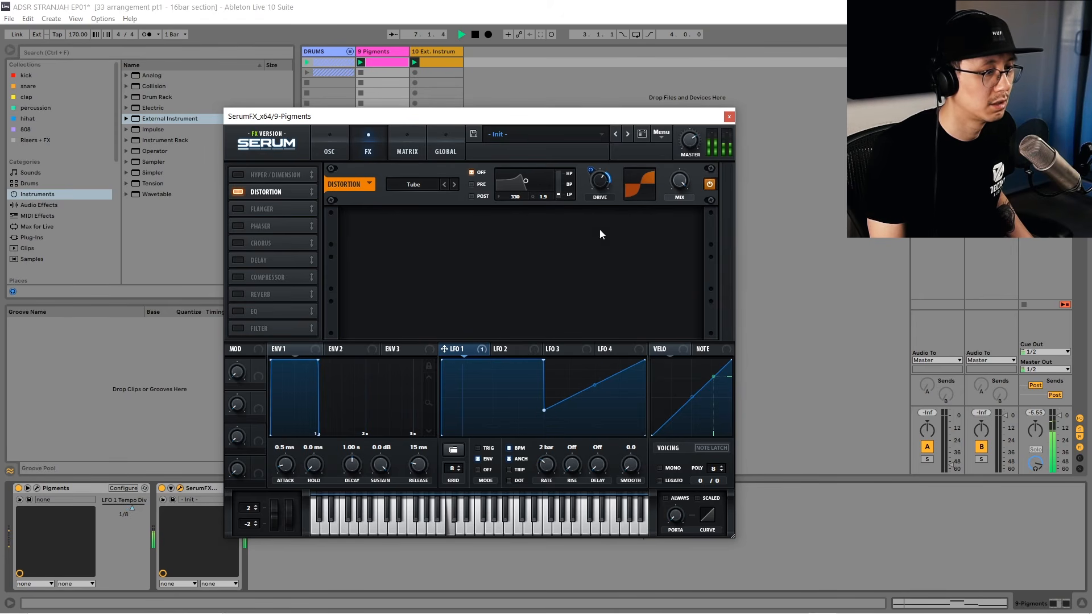
{"action": "mouse_move", "coordinate": [603, 182]}
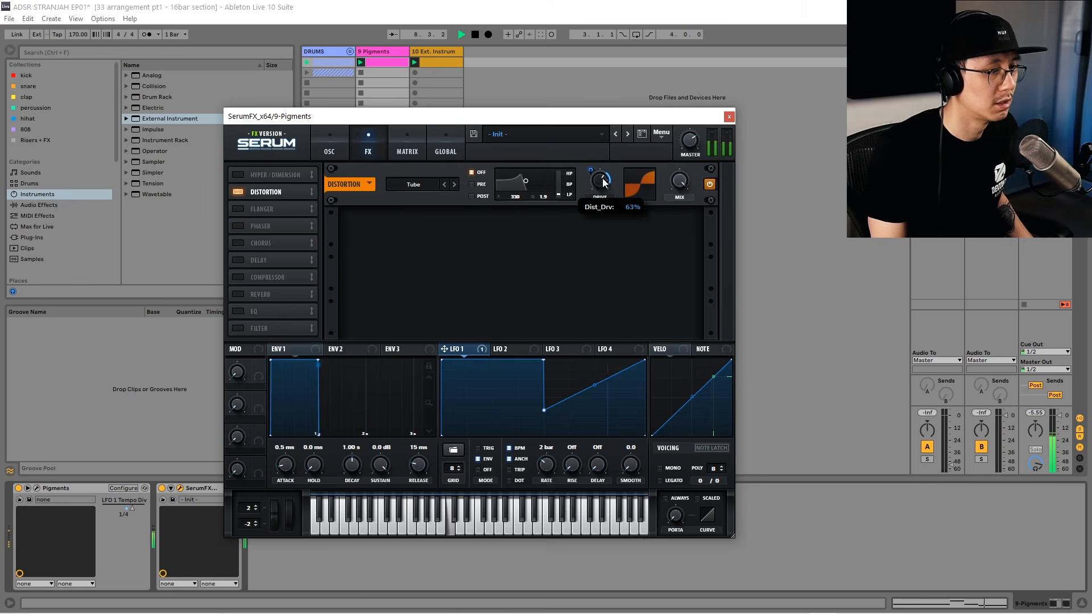
{"action": "left_click", "coordinate": [730, 117]}
{"action": "key", "text": "space"}
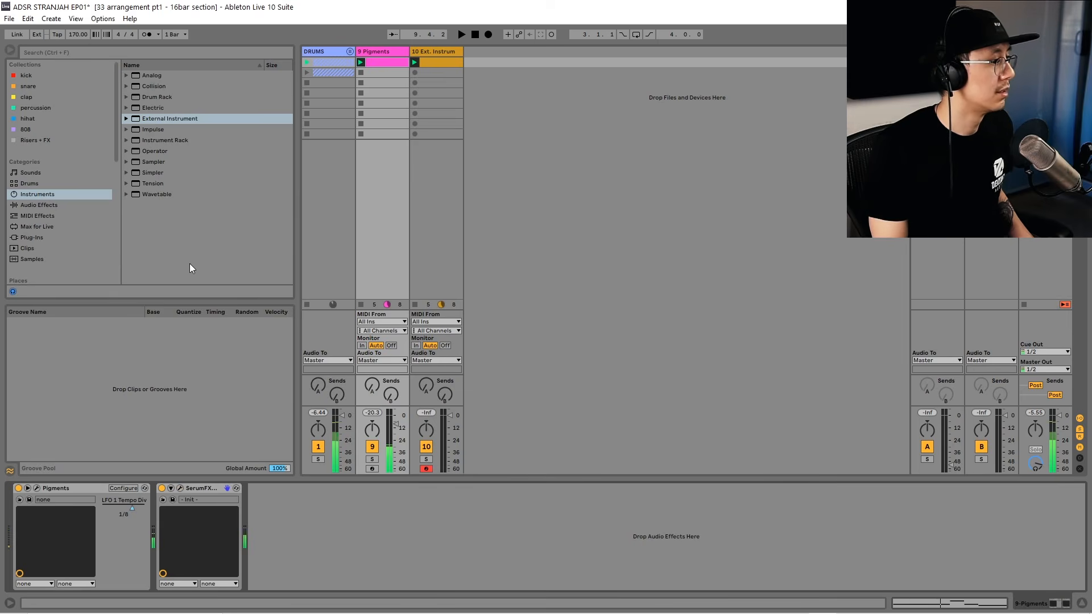
Add Arturia's Rev INTENSITY reverb plug-in after SerumFX on the Pigments track
{"action": "left_click", "coordinate": [42, 235]}
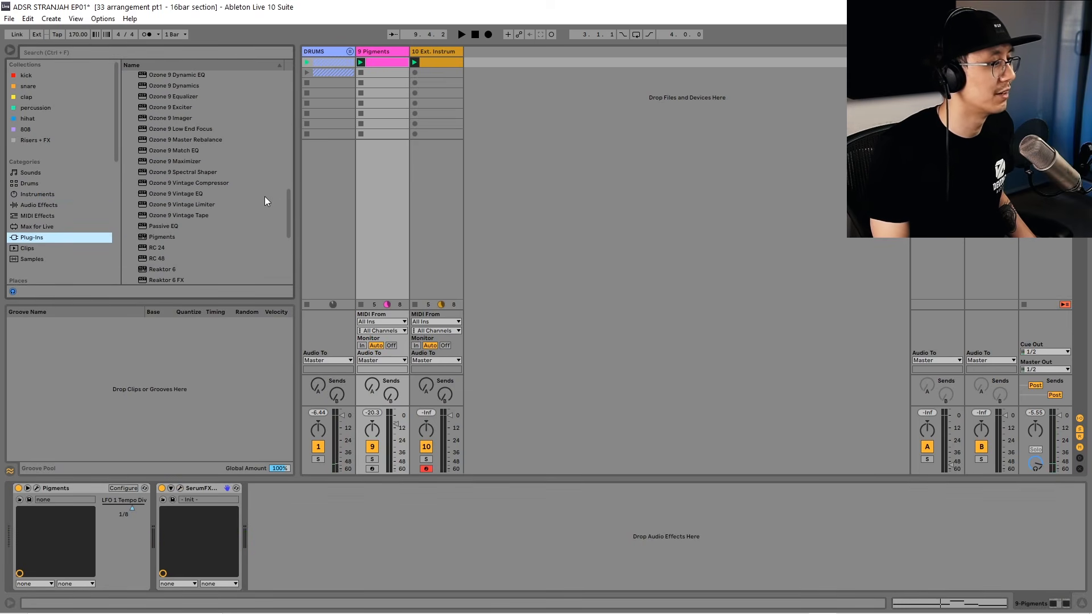
{"action": "left_click_drag", "start_coordinate": [286, 199], "coordinate": [294, 80]}
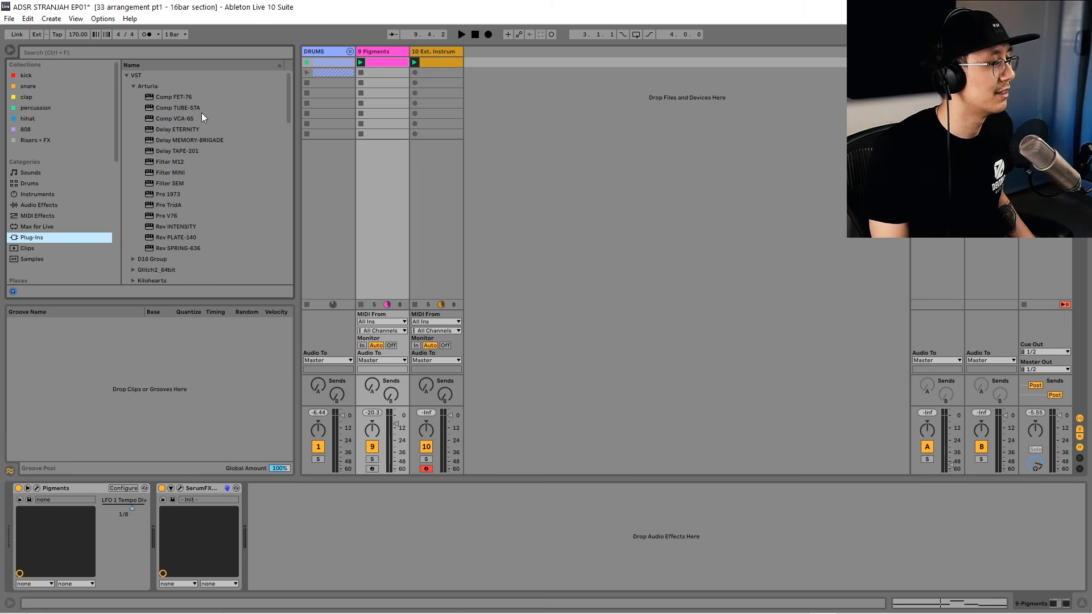
{"action": "mouse_move", "coordinate": [289, 78]}
{"action": "left_mouse_down"}
{"action": "mouse_move", "coordinate": [288, 102]}
{"action": "mouse_move", "coordinate": [291, 74]}
{"action": "left_mouse_up"}
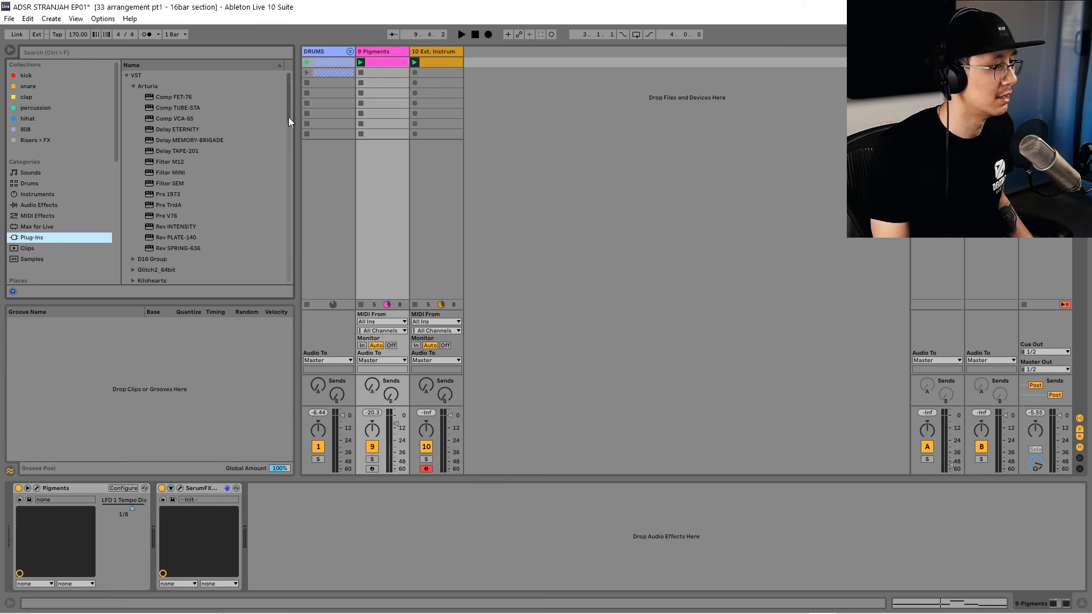
{"action": "left_click_drag", "start_coordinate": [289, 118], "coordinate": [284, 104]}
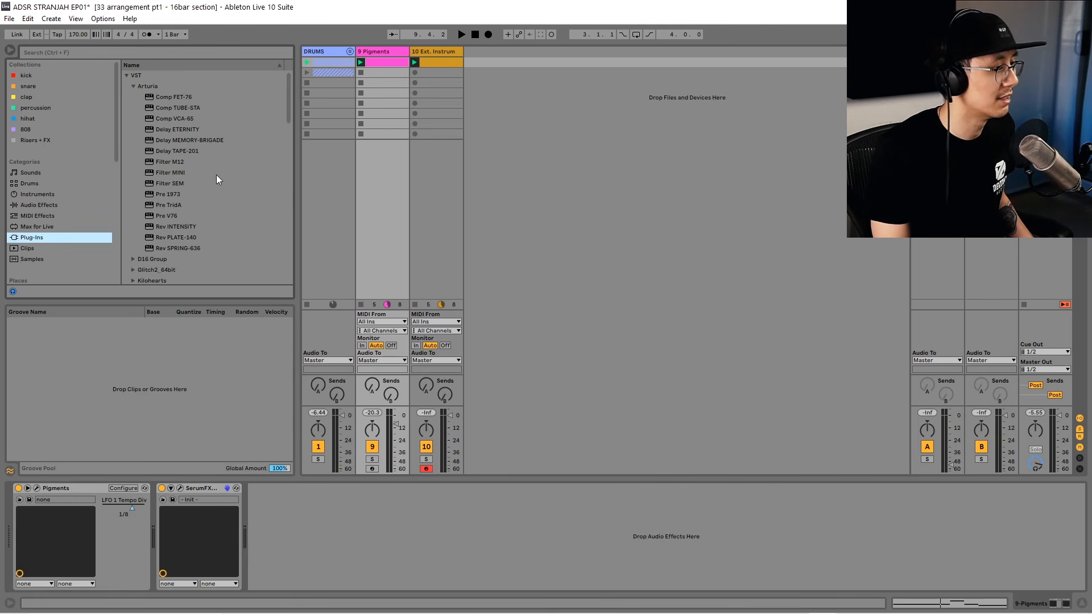
{"action": "left_click", "coordinate": [187, 239]}
{"action": "left_click", "coordinate": [182, 227]}
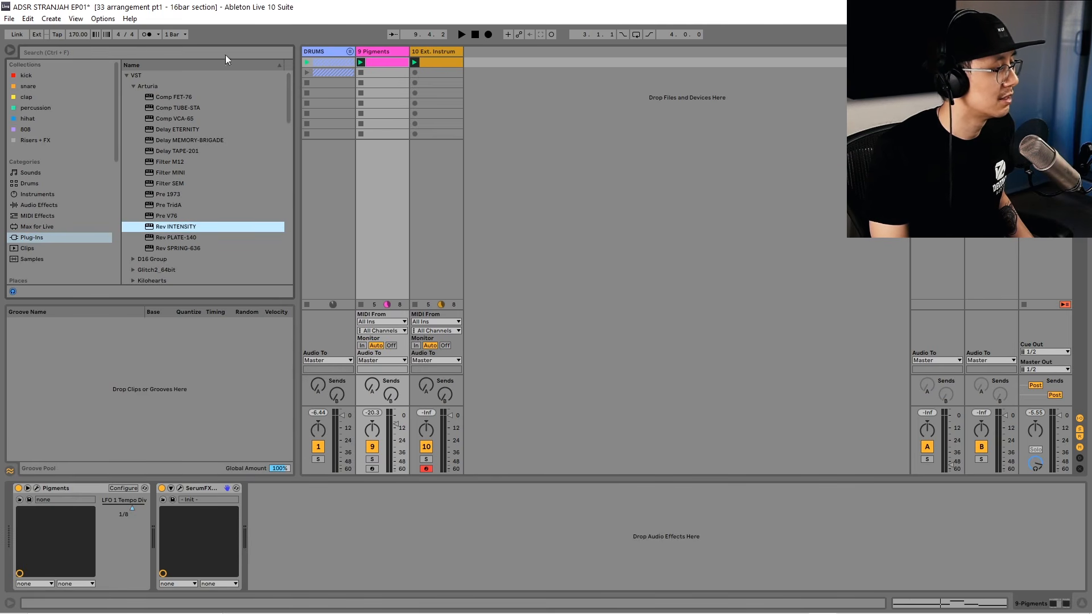
{"action": "left_click", "coordinate": [174, 108]}
{"action": "left_click", "coordinate": [212, 227]}
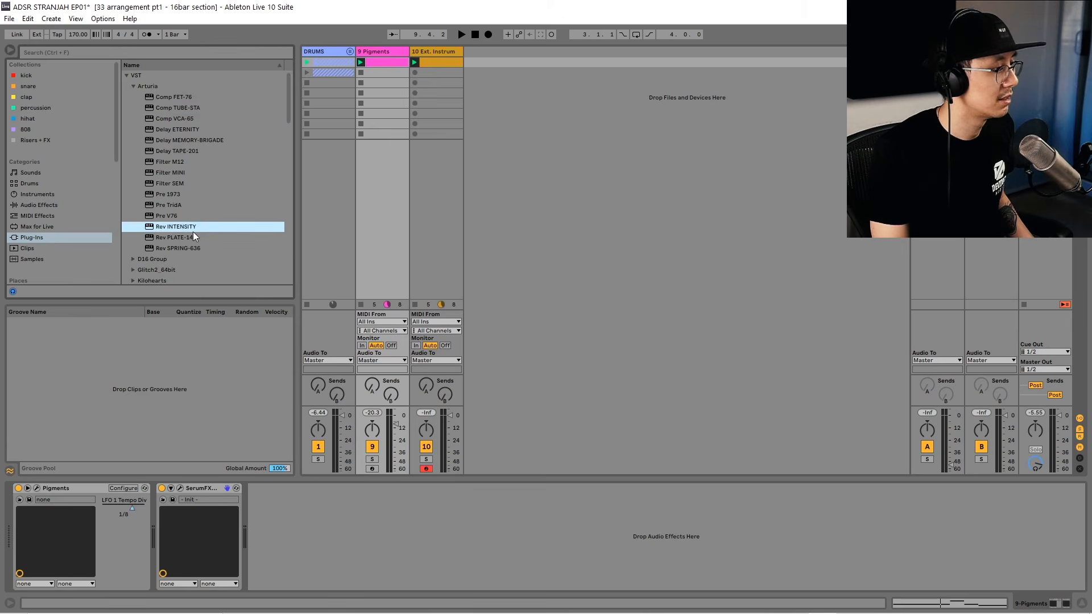
{"action": "left_click_drag", "start_coordinate": [182, 227], "coordinate": [353, 545]}
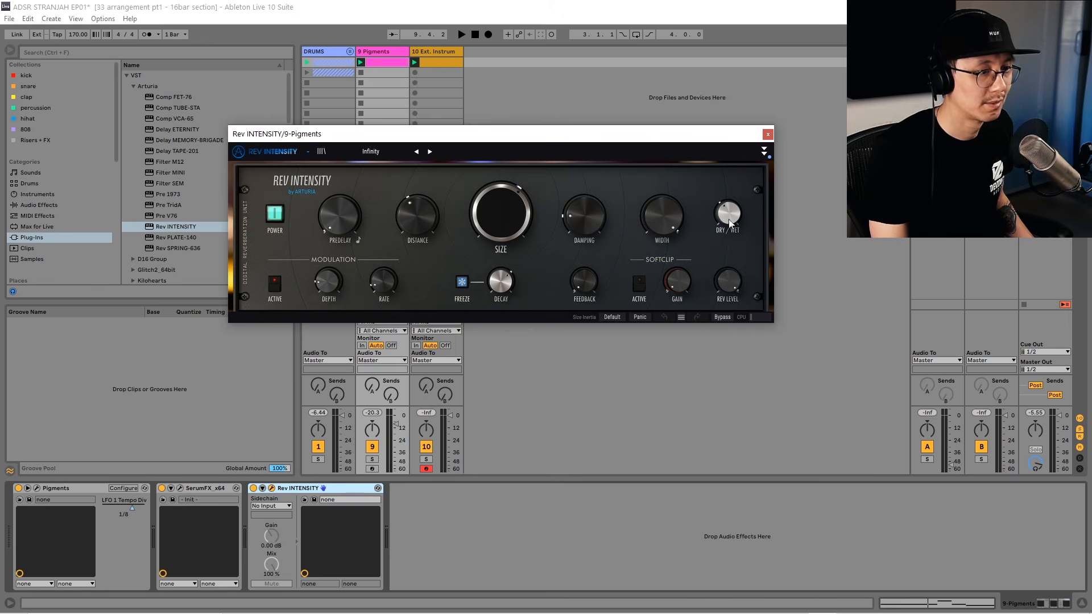
Adjust Rev INTENSITY's dry/wet mix during a short audition, expand its advanced controls and set the pre filter frequency to 195 Hz
{"action": "left_click_drag", "start_coordinate": [734, 215], "coordinate": [735, 200]}
{"action": "key", "text": "space"}
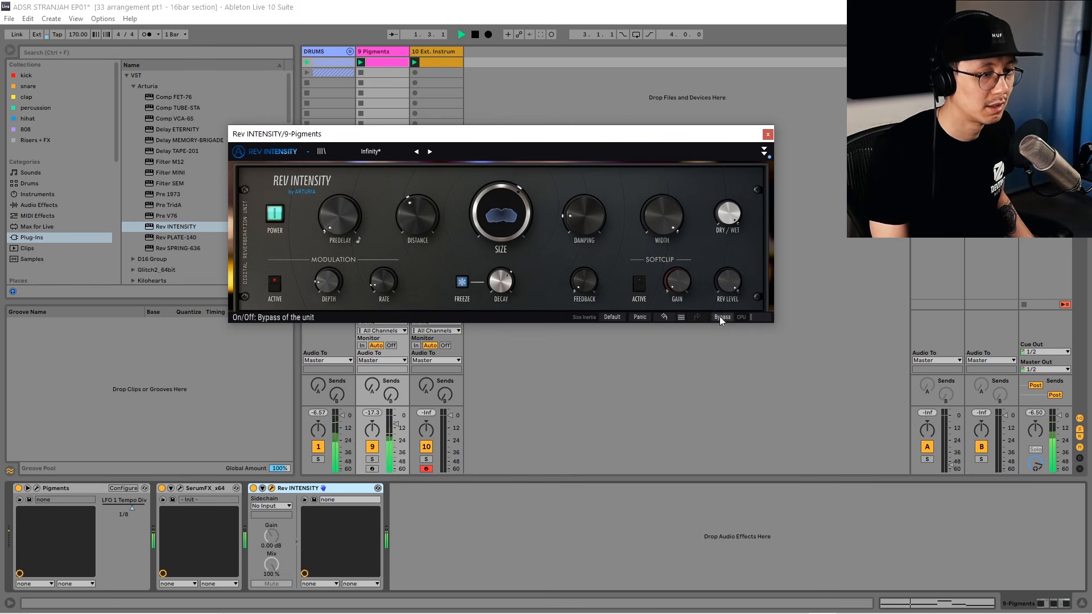
{"action": "left_click", "coordinate": [764, 151]}
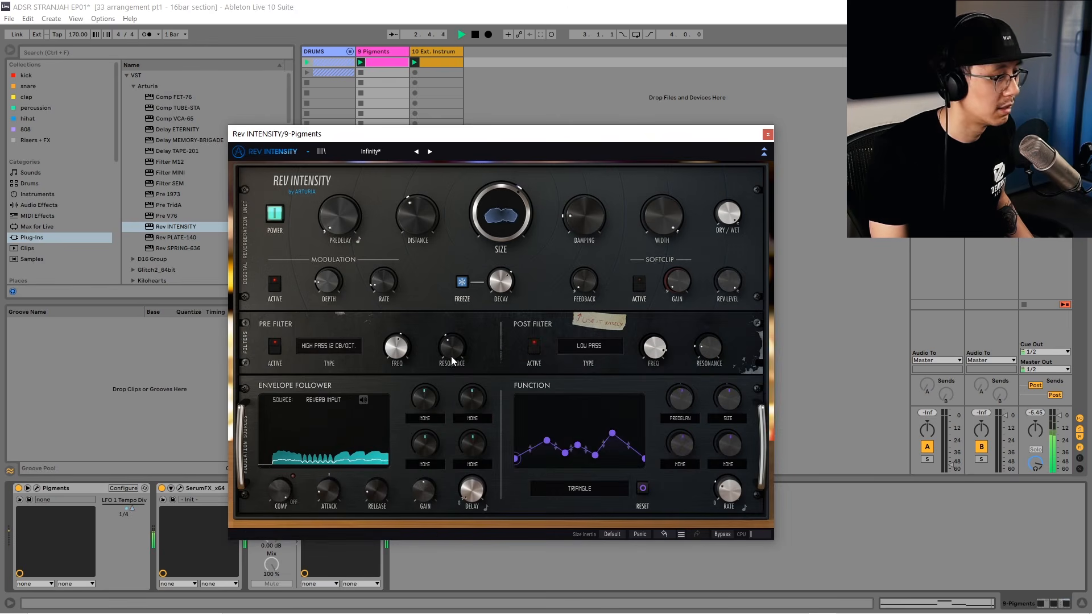
{"action": "key", "text": "space"}
{"action": "mouse_move", "coordinate": [396, 347]}
{"action": "left_mouse_down"}
{"action": "mouse_move", "coordinate": [396, 366]}
{"action": "mouse_move", "coordinate": [396, 355]}
{"action": "left_mouse_up"}
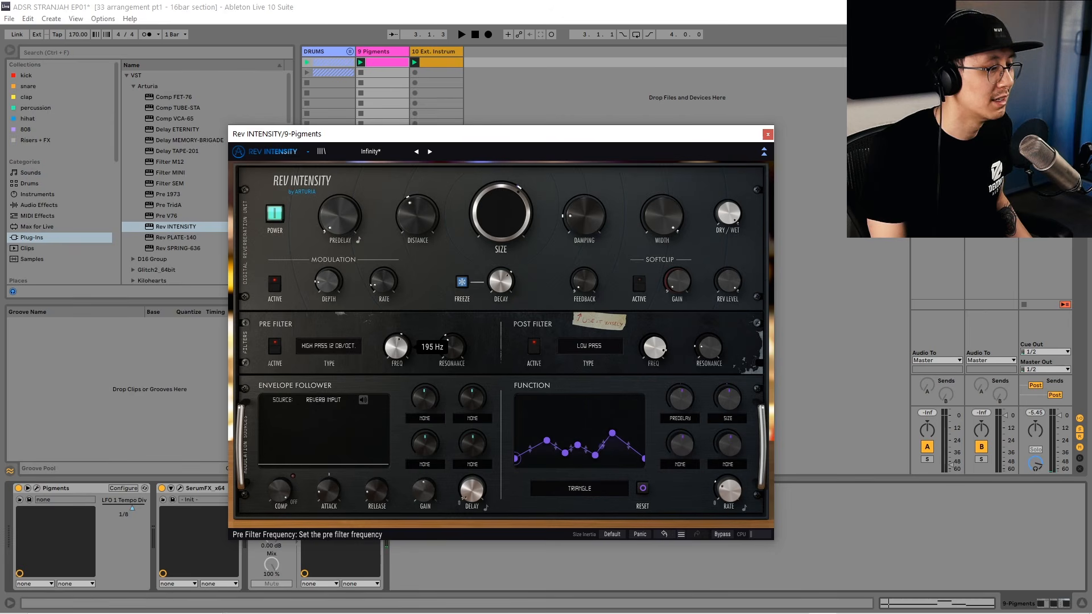
Fine-tune Rev INTENSITY's dry/wet mix while the loop plays, and close the plug-in window
{"action": "key", "text": "space"}
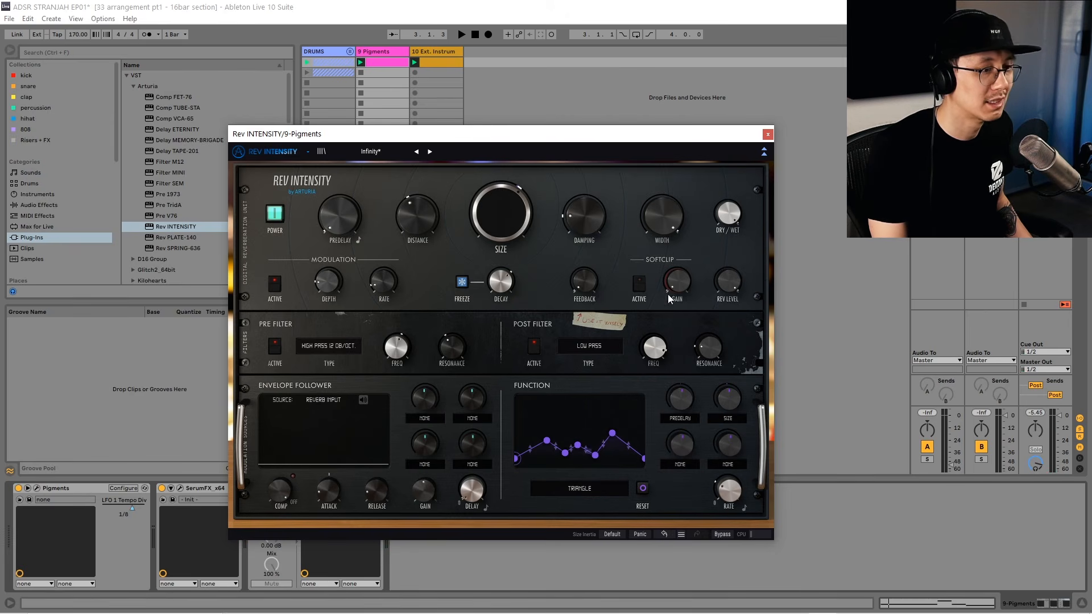
{"action": "mouse_move", "coordinate": [740, 221]}
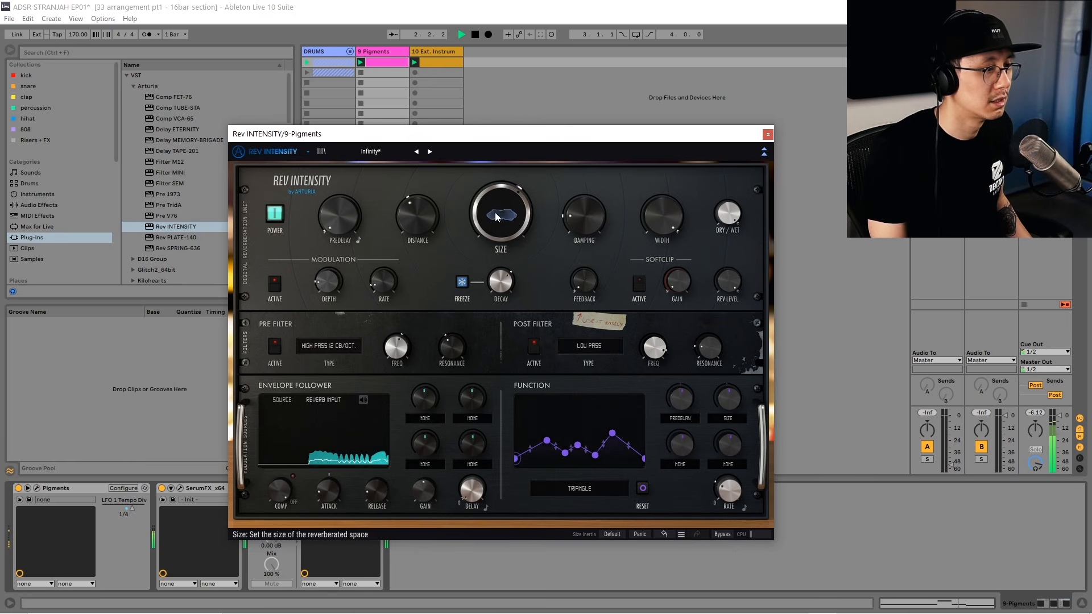
{"action": "mouse_move", "coordinate": [726, 227]}
{"action": "left_mouse_down"}
{"action": "mouse_move", "coordinate": [759, 265]}
{"action": "mouse_move", "coordinate": [719, 219]}
{"action": "left_mouse_up"}
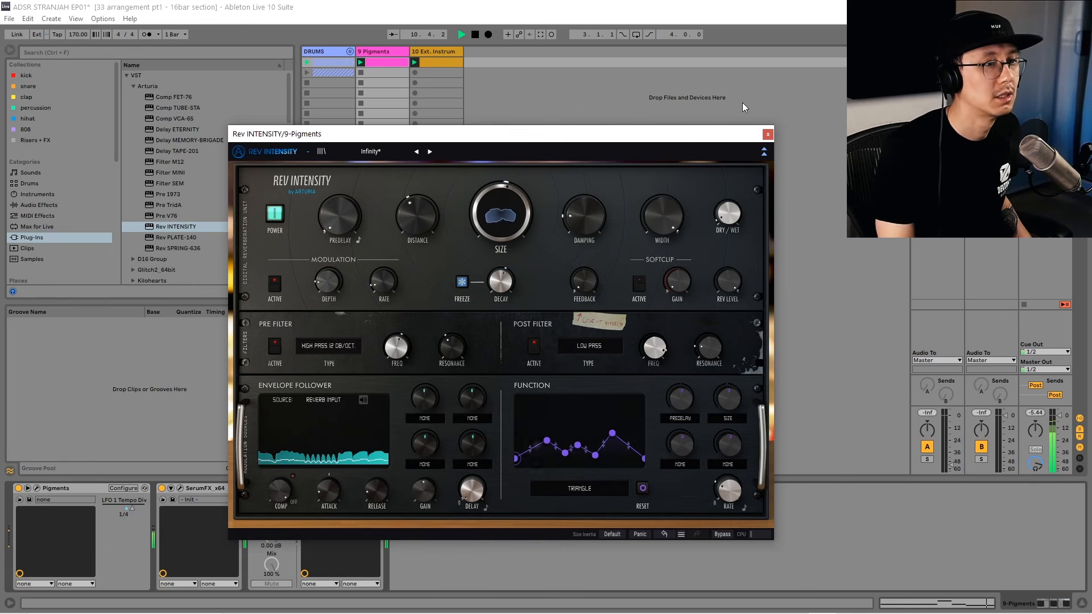
{"action": "left_click", "coordinate": [768, 135]}
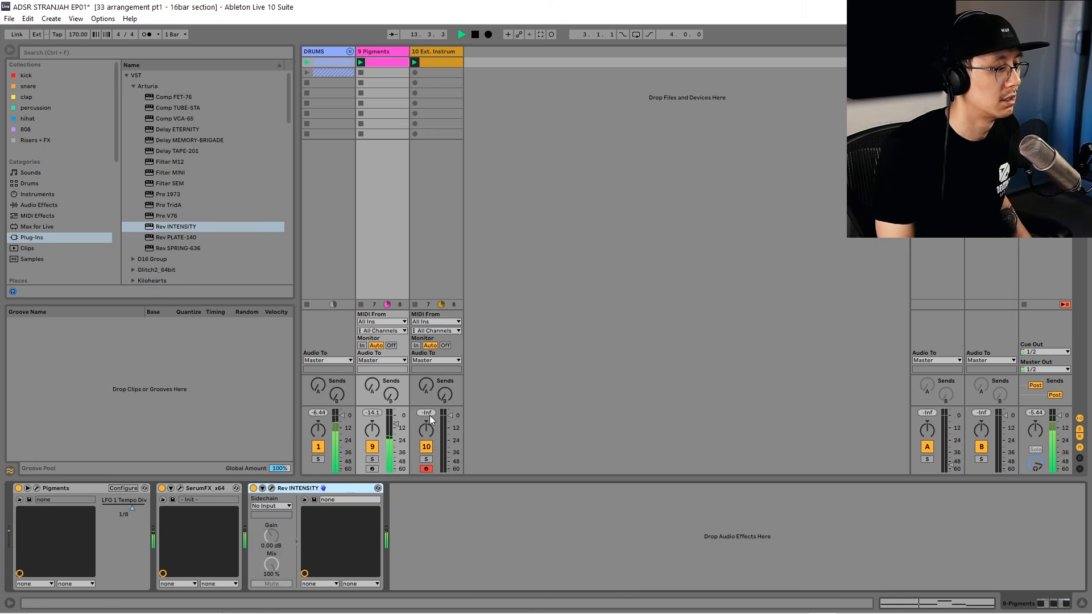
Unfold the DRUMS group, activate the TAM59(LOOP) track at -20.0 dB and restart playback to audition the full mix
{"action": "left_click", "coordinate": [350, 52]}
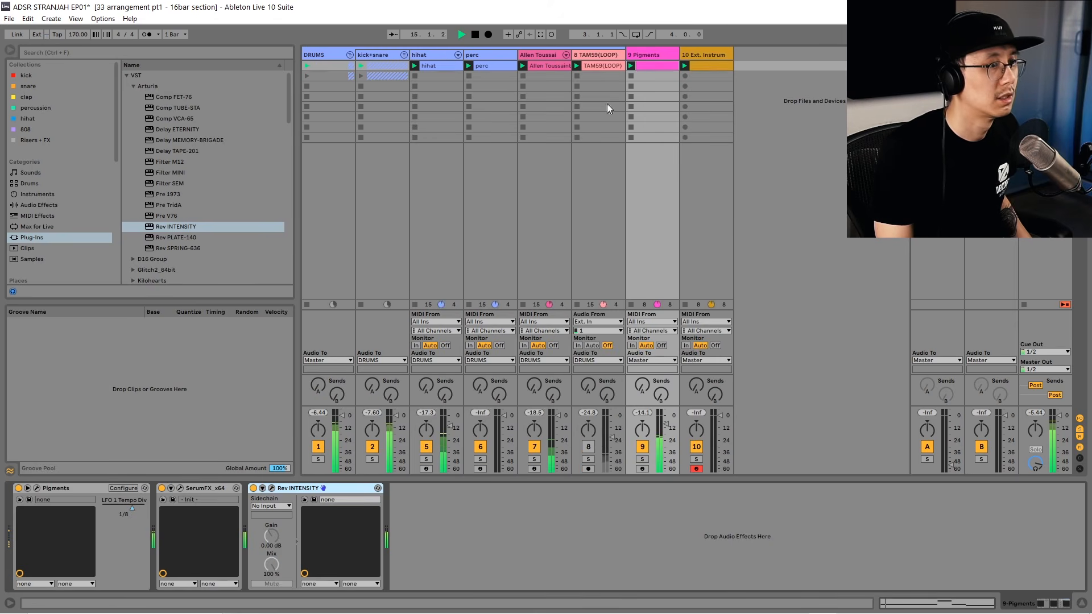
{"action": "left_click", "coordinate": [590, 447]}
{"action": "left_click_drag", "start_coordinate": [612, 433], "coordinate": [613, 438]}
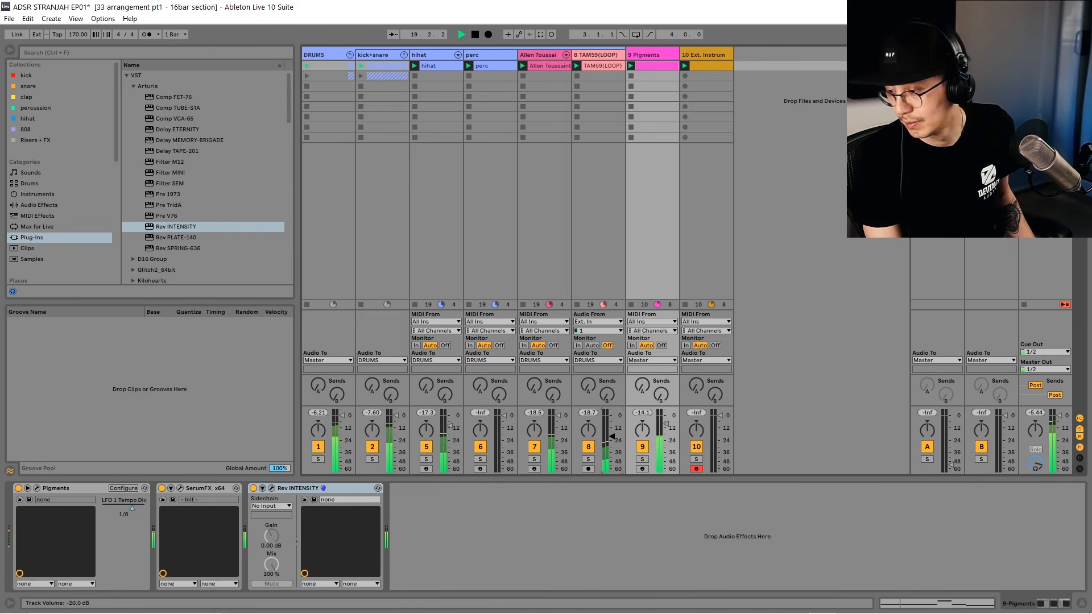
{"action": "left_click_drag", "start_coordinate": [613, 438], "coordinate": [613, 437]}
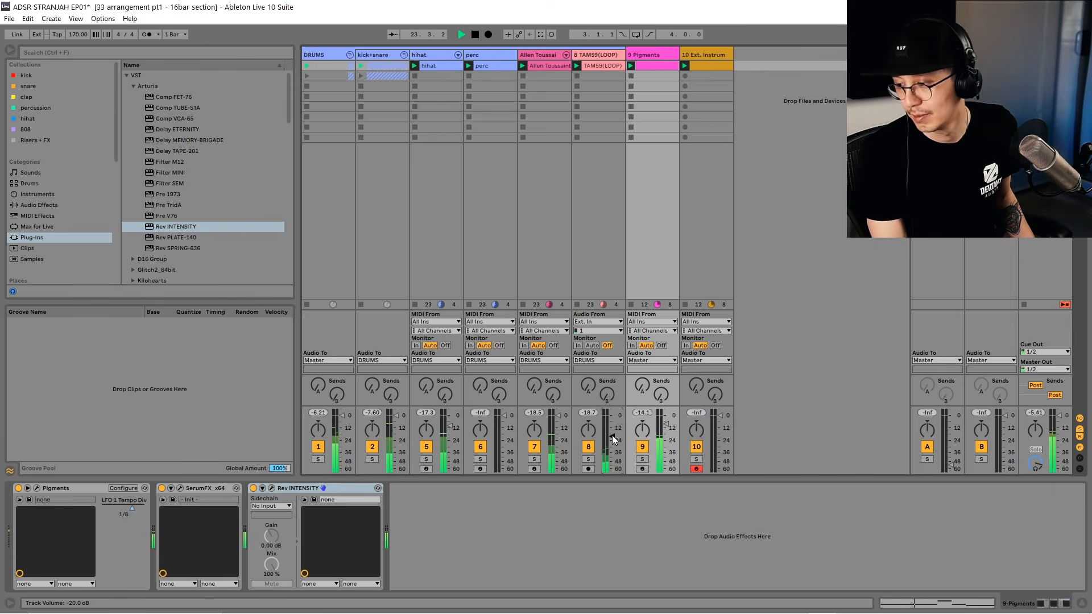
{"action": "key", "text": "space"}
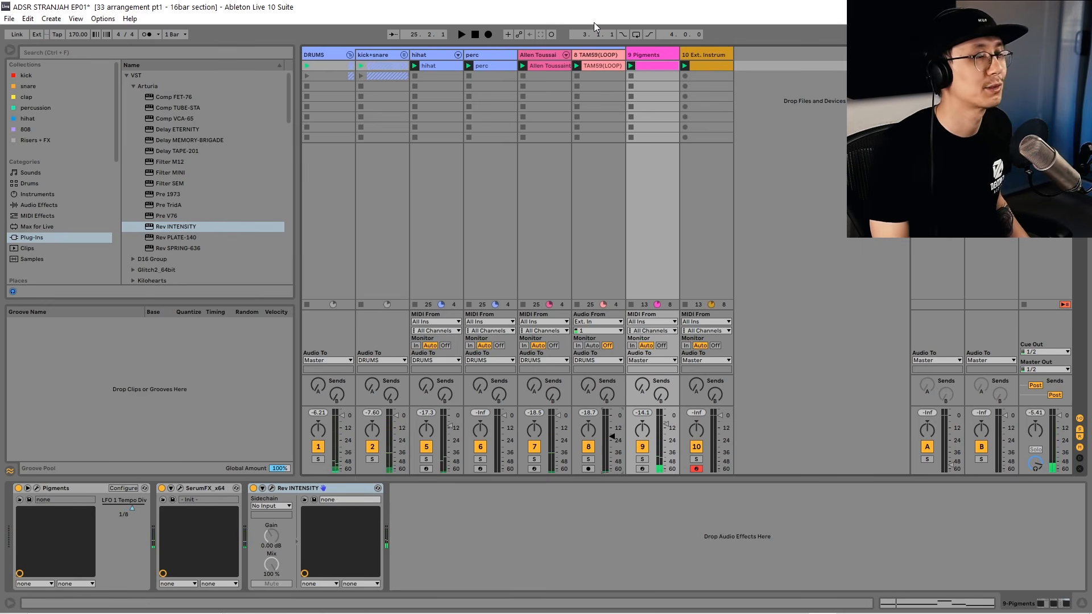
{"action": "key", "text": "space"}
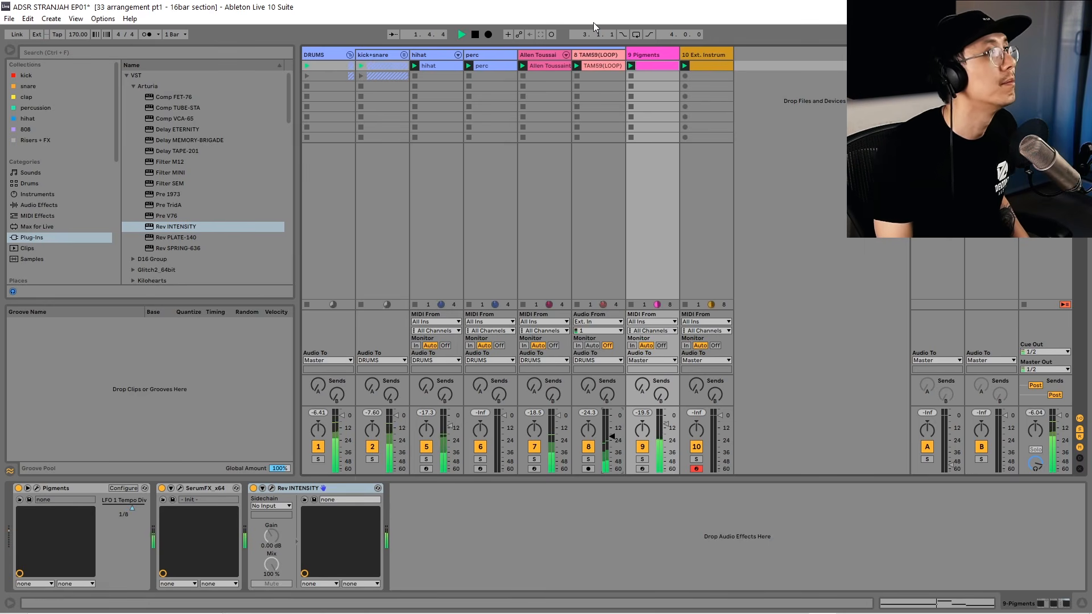